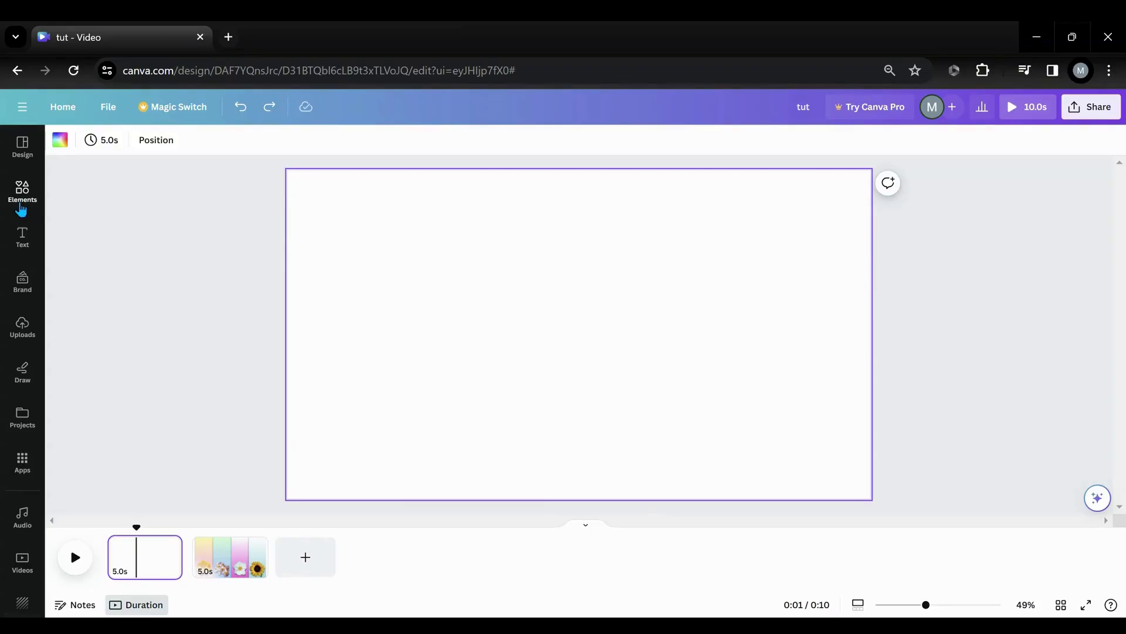
Add a black square shape from the recently used elements to the blank first page
{"action": "left_click", "coordinate": [23, 190]}
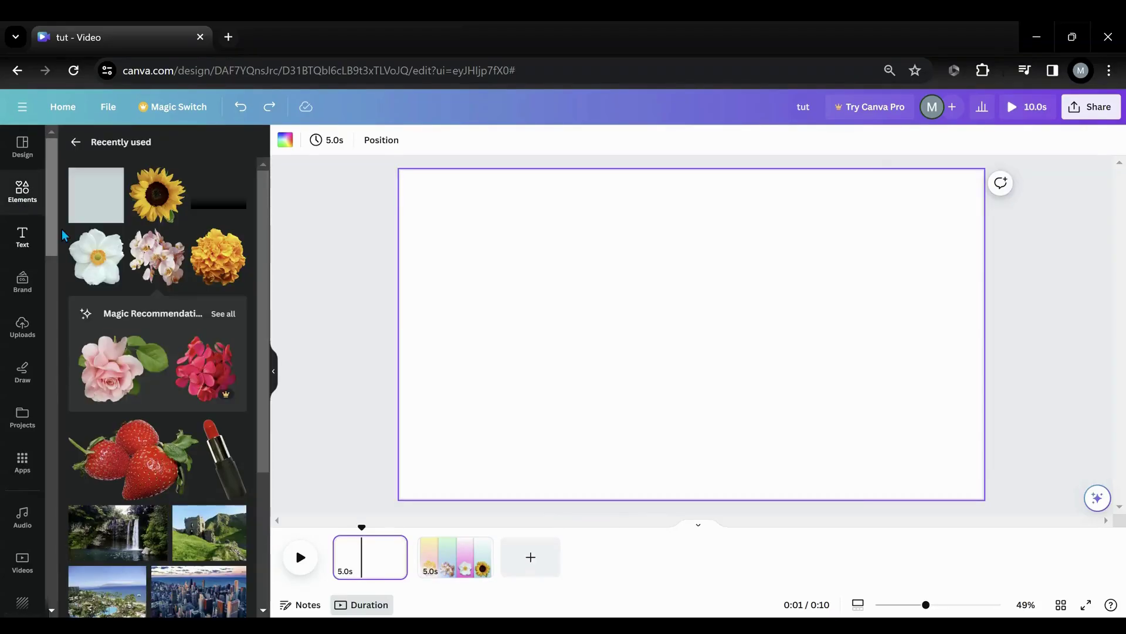
{"action": "left_click", "coordinate": [79, 208]}
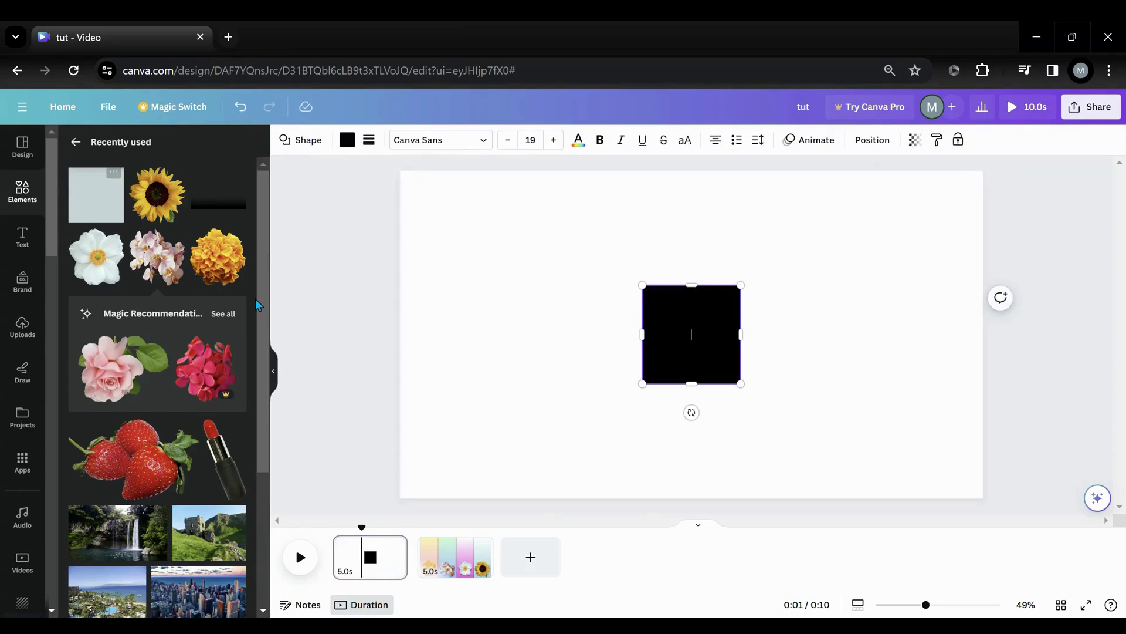
{"action": "left_click", "coordinate": [616, 354]}
{"action": "left_click", "coordinate": [271, 374]}
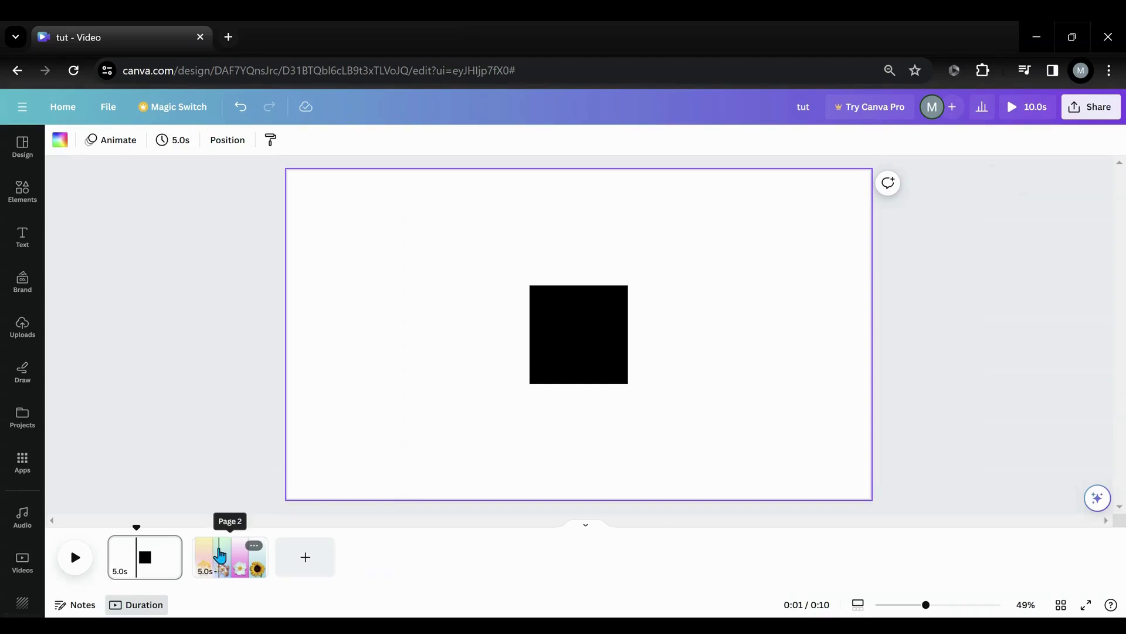
{"action": "left_click", "coordinate": [60, 140]}
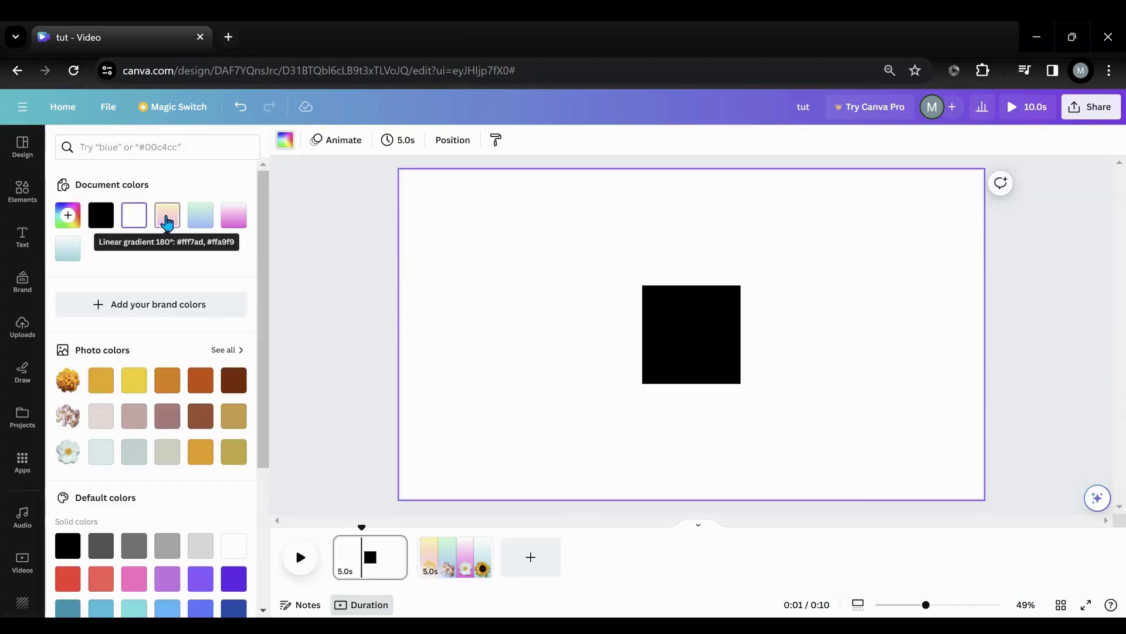
{"action": "left_click", "coordinate": [167, 215]}
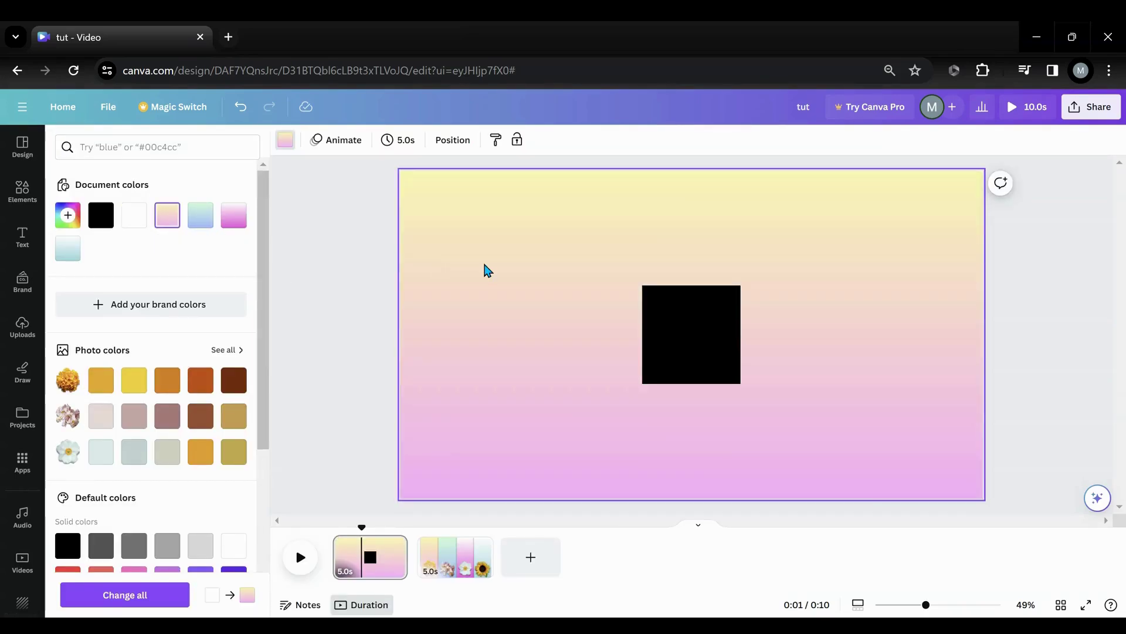
{"action": "left_click", "coordinate": [240, 108]}
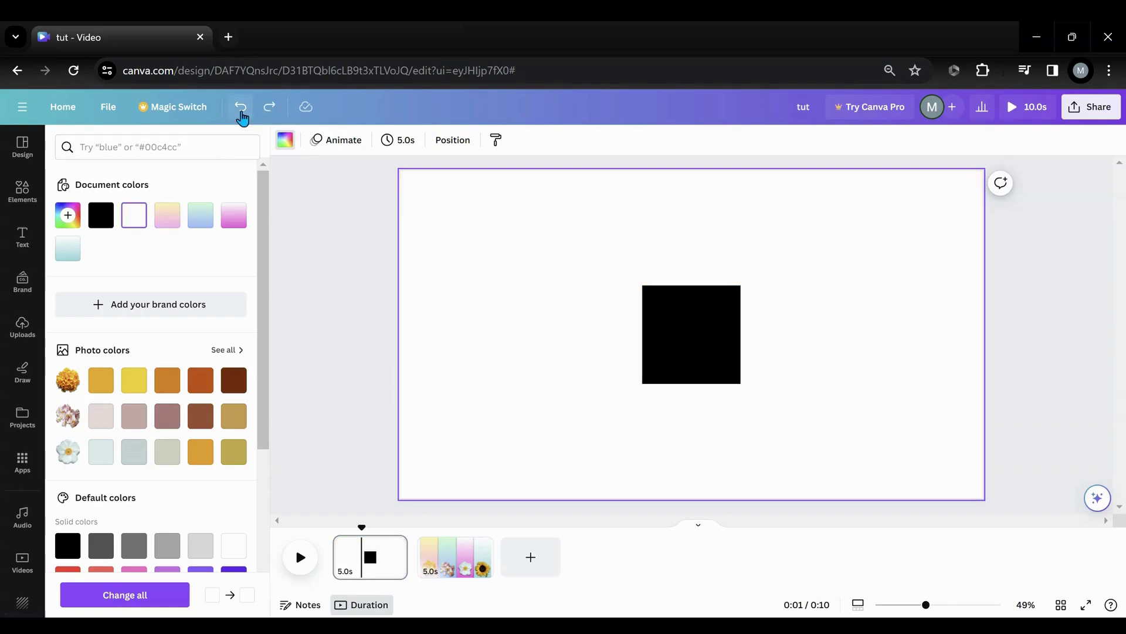
Fill the square with the #fff7ad to #ffa9f9 gradient, stretched to full-page size and shifted right to leave a white strip
{"action": "left_click", "coordinate": [692, 358]}
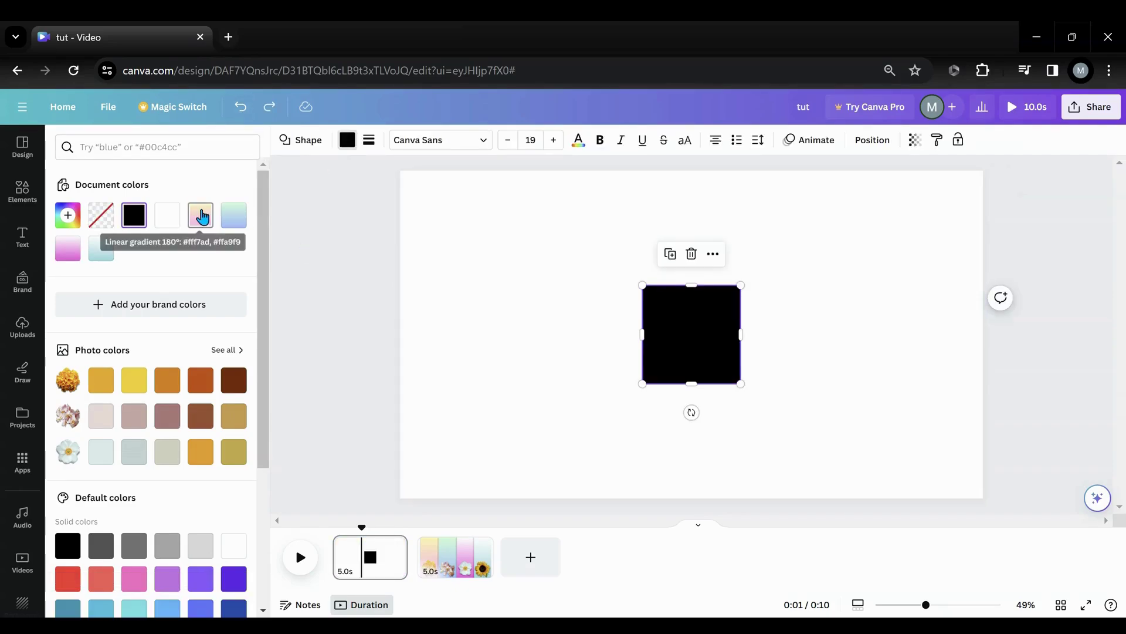
{"action": "left_click", "coordinate": [200, 215]}
{"action": "left_click_drag", "start_coordinate": [644, 330], "coordinate": [404, 333]}
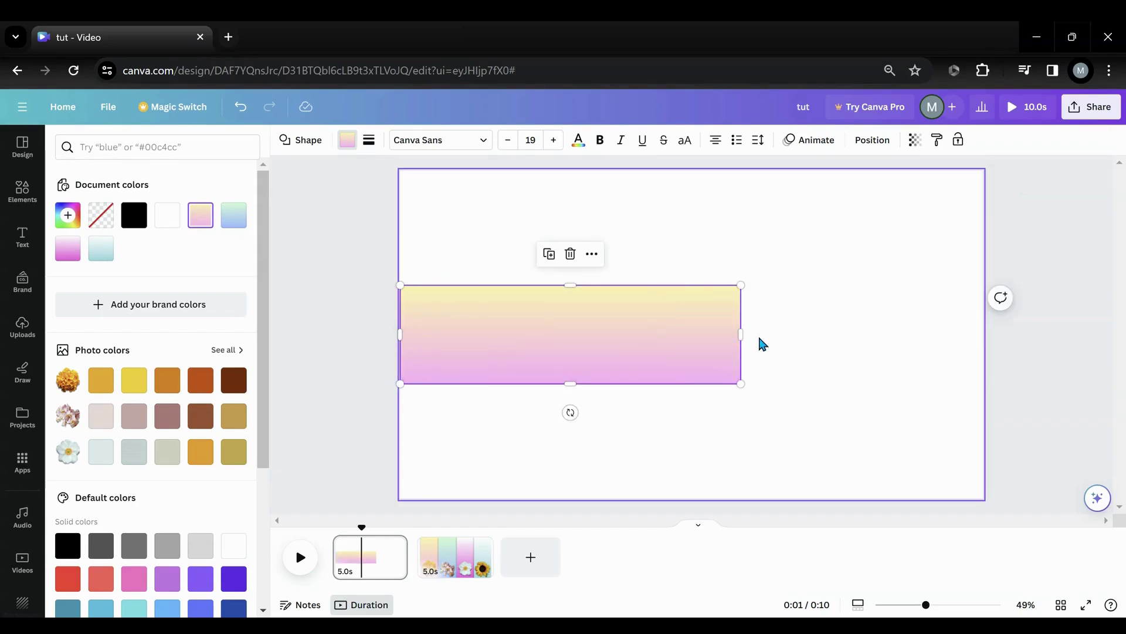
{"action": "left_click_drag", "start_coordinate": [741, 333], "coordinate": [983, 333]}
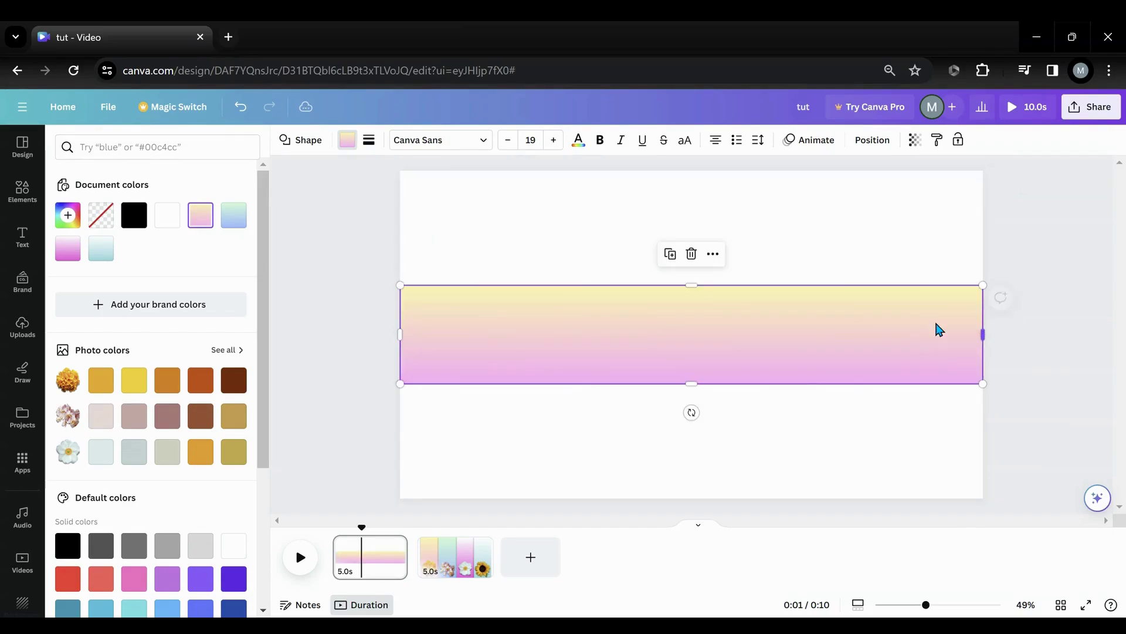
{"action": "left_click_drag", "start_coordinate": [692, 285], "coordinate": [686, 166]}
{"action": "left_click_drag", "start_coordinate": [694, 381], "coordinate": [666, 501]}
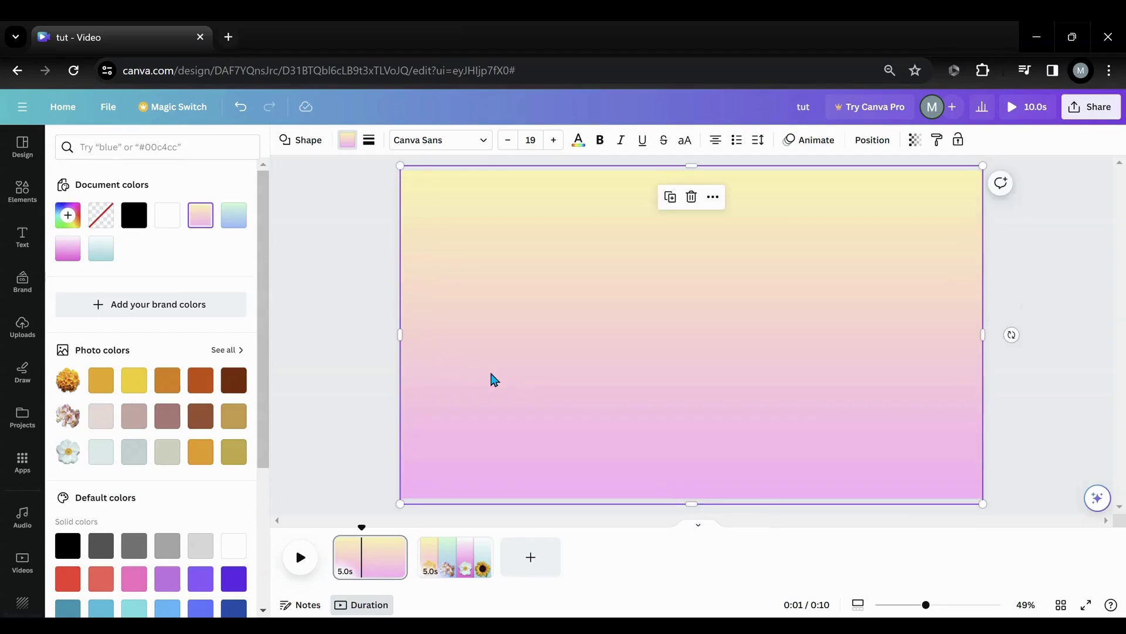
{"action": "left_click_drag", "start_coordinate": [493, 380], "coordinate": [558, 372]}
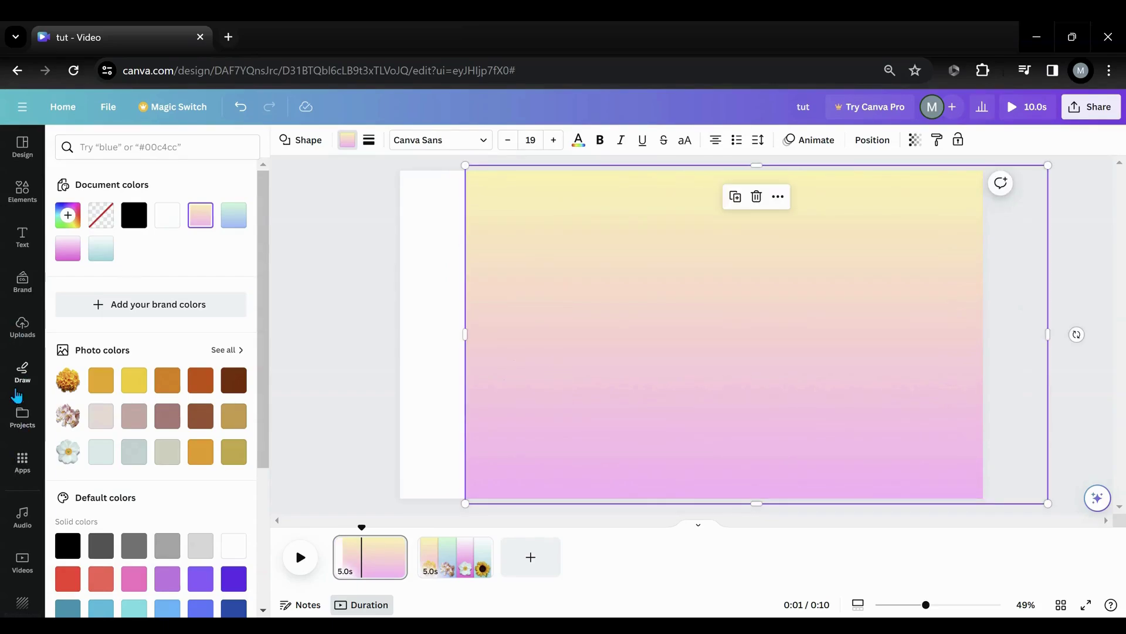
Add the starred Black Gradient Rectangle to the page and rotate it upright with its dark edge on the right
{"action": "left_click", "coordinate": [23, 418]}
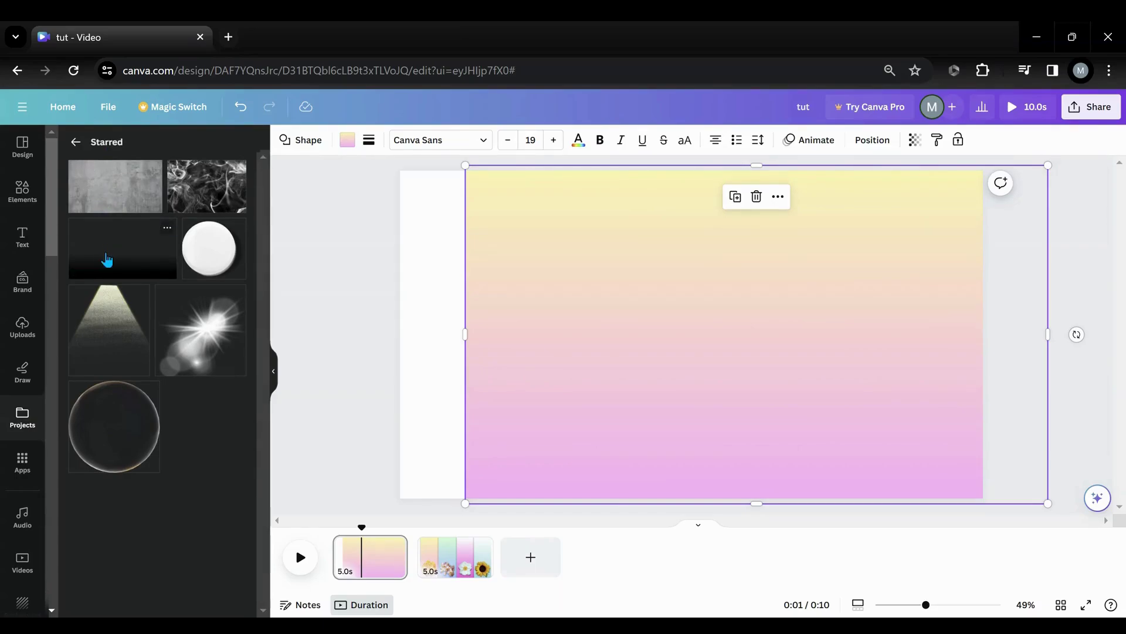
{"action": "left_click", "coordinate": [167, 230]}
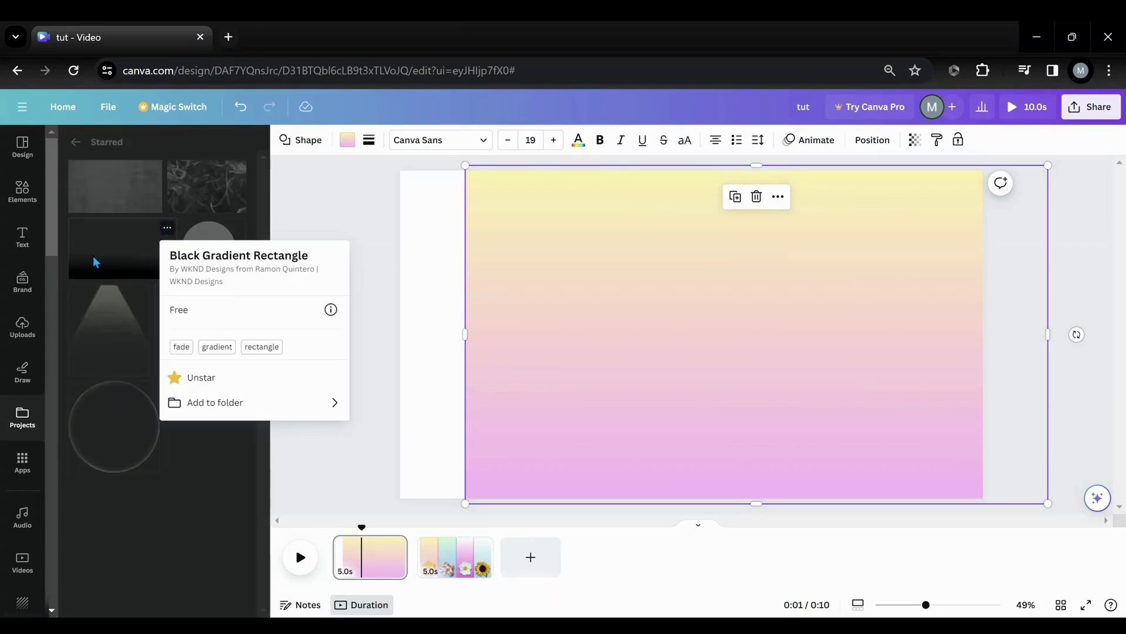
{"action": "left_click", "coordinate": [93, 258]}
{"action": "left_click", "coordinate": [93, 258]}
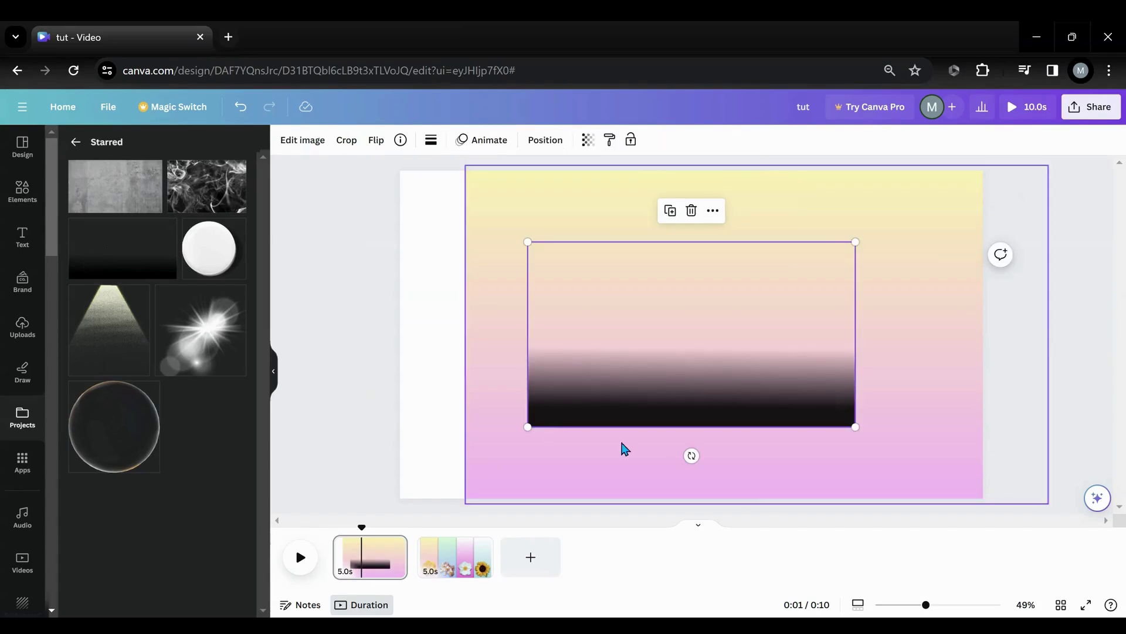
{"action": "left_click_drag", "start_coordinate": [691, 455], "coordinate": [767, 335]}
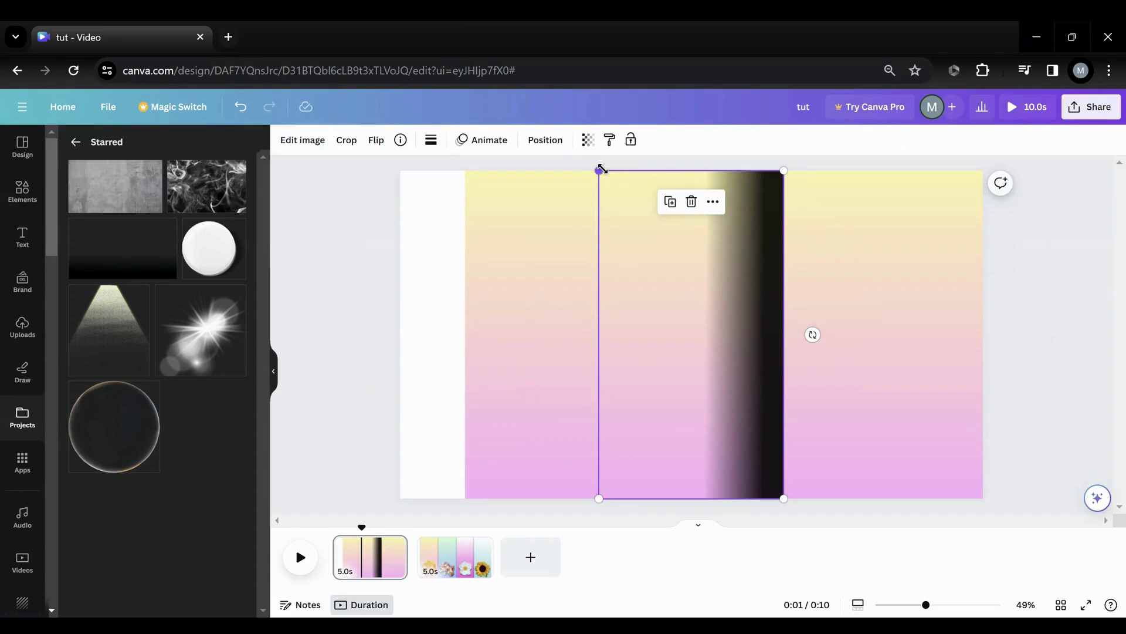
Enlarge the black gradient slightly beyond the page height and place it over the left edge of the yellow-to-pink panel
{"action": "left_click_drag", "start_coordinate": [599, 171], "coordinate": [591, 157]}
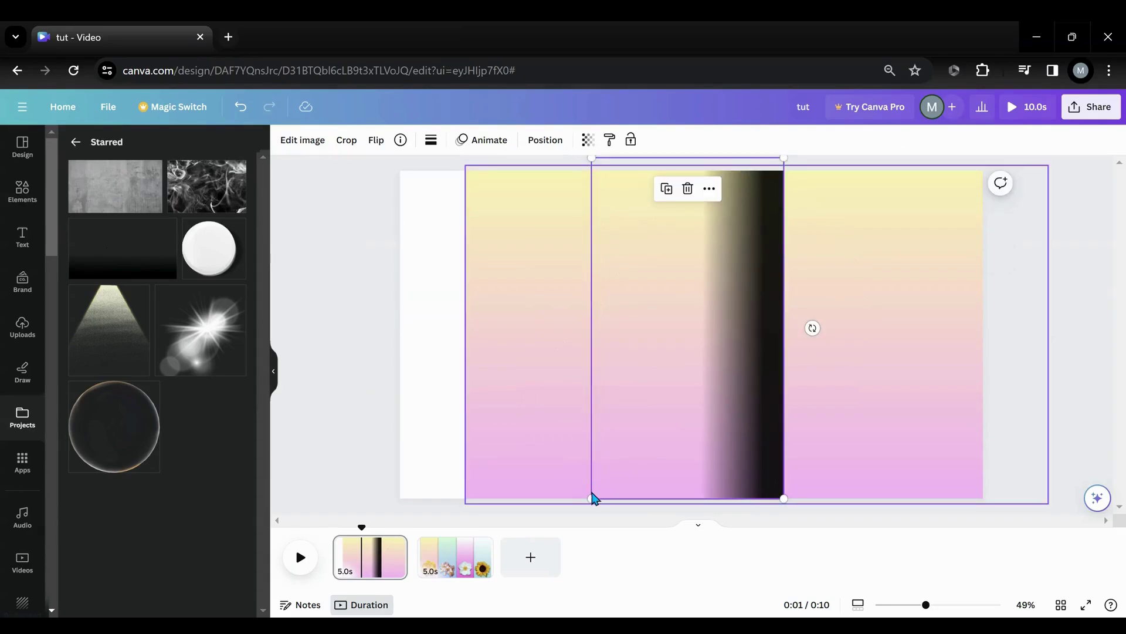
{"action": "left_click_drag", "start_coordinate": [591, 497], "coordinate": [583, 503]}
{"action": "left_click_drag", "start_coordinate": [636, 367], "coordinate": [390, 350]}
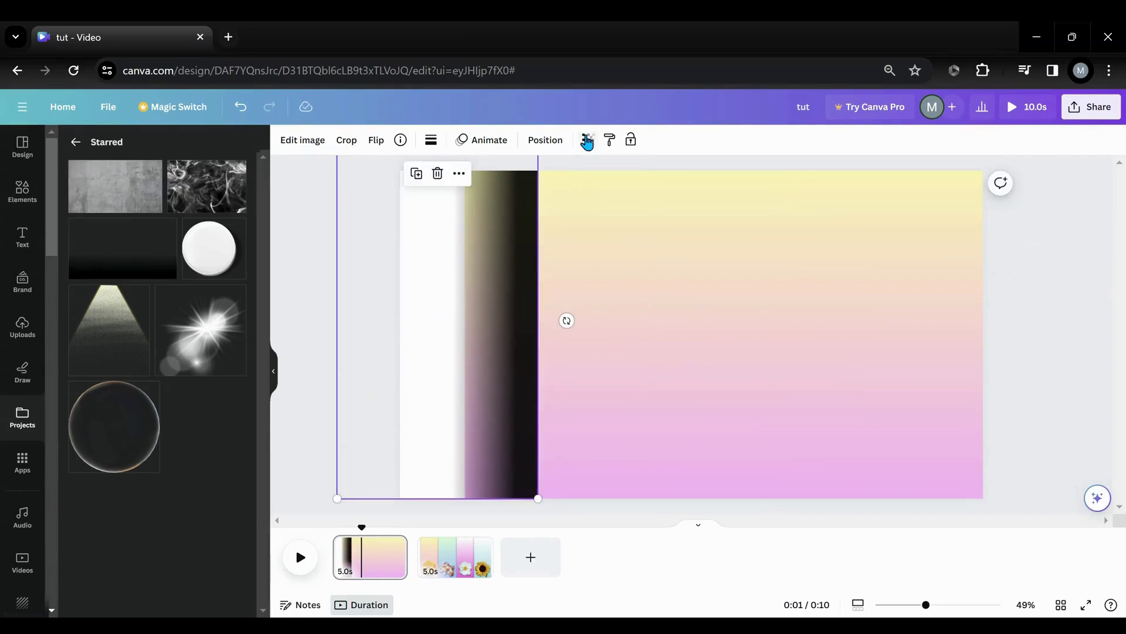
Move the black gradient layer behind the yellow-to-pink panel and nudge it left as a soft edge shadow
{"action": "left_click", "coordinate": [545, 139]}
{"action": "left_click_drag", "start_coordinate": [156, 221], "coordinate": [165, 271]}
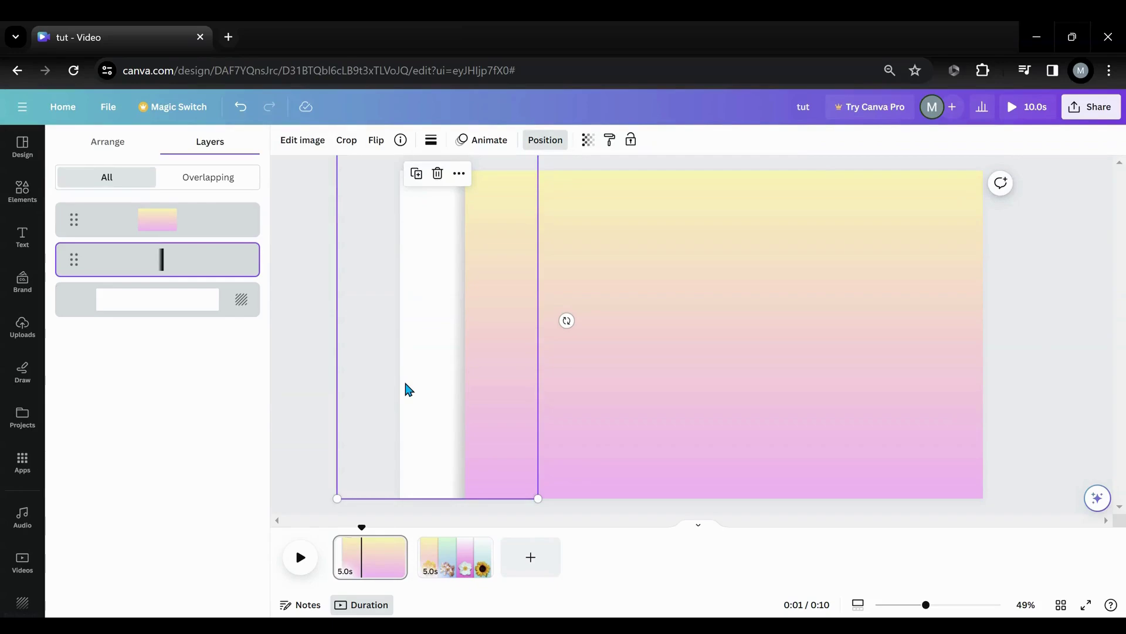
{"action": "mouse_move", "coordinate": [409, 389]}
{"action": "left_mouse_down"}
{"action": "mouse_move", "coordinate": [410, 380]}
{"action": "mouse_move", "coordinate": [384, 380]}
{"action": "mouse_move", "coordinate": [397, 382]}
{"action": "left_mouse_up"}
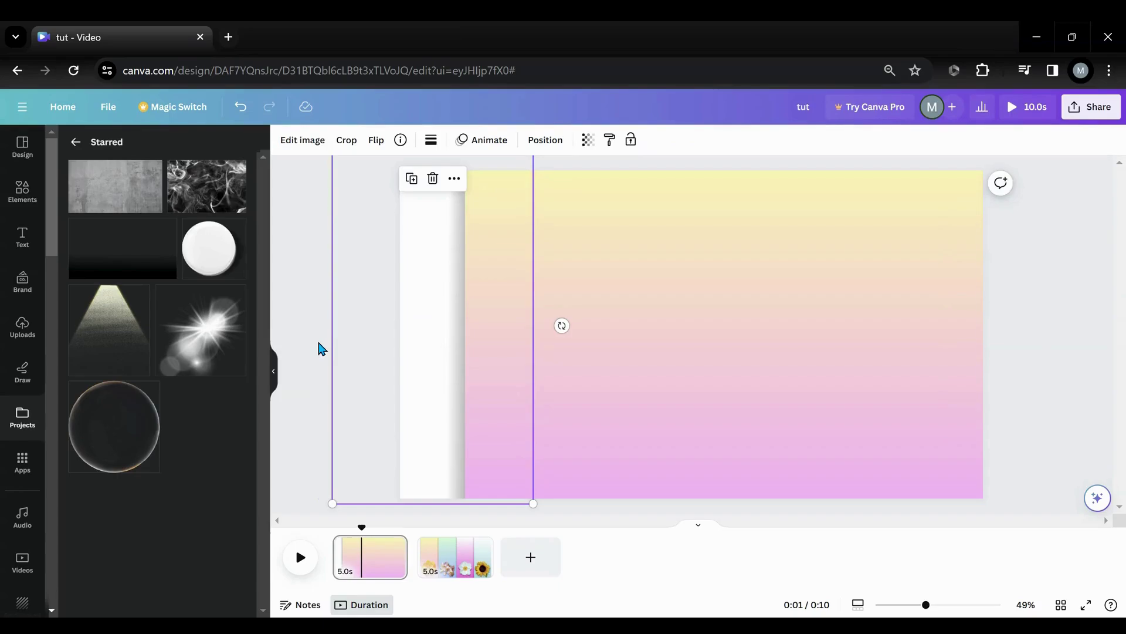
Group the yellow-to-pink panel with its shadow and duplicate the group, offset slightly to the right
{"action": "left_click_drag", "start_coordinate": [317, 342], "coordinate": [550, 377]}
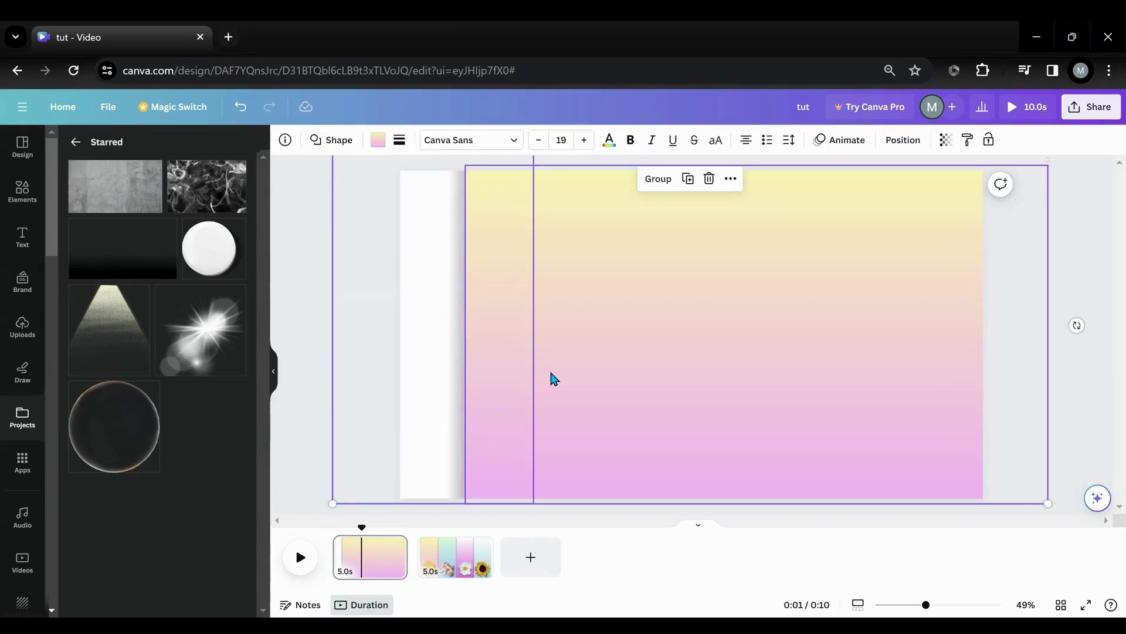
{"action": "left_click", "coordinate": [653, 188]}
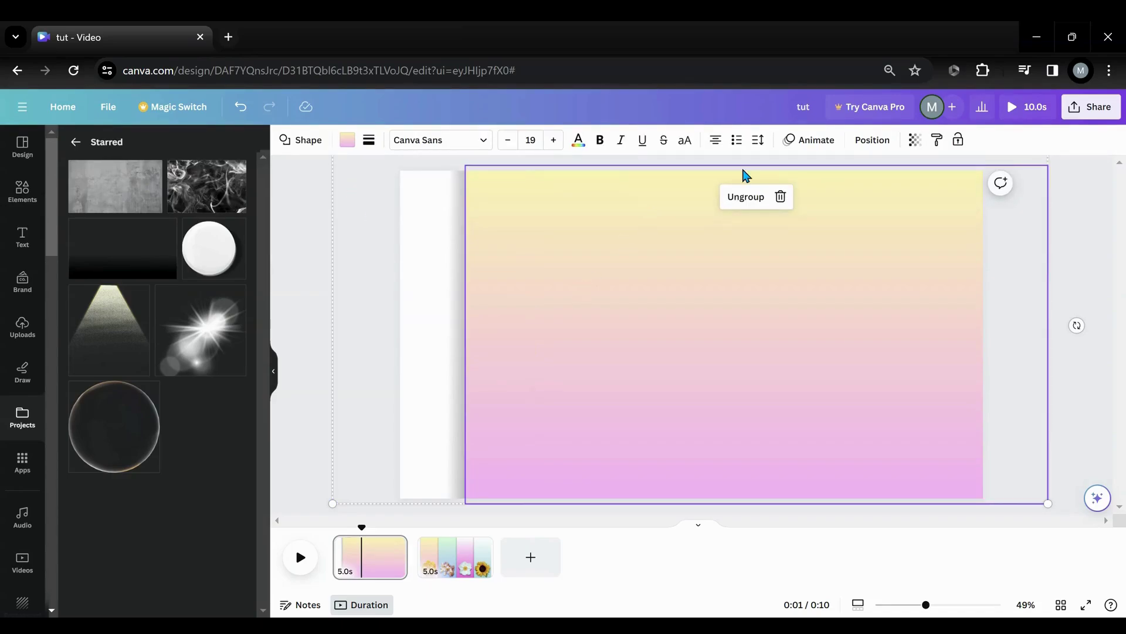
{"action": "left_click", "coordinate": [864, 143]}
{"action": "left_click", "coordinate": [189, 220]}
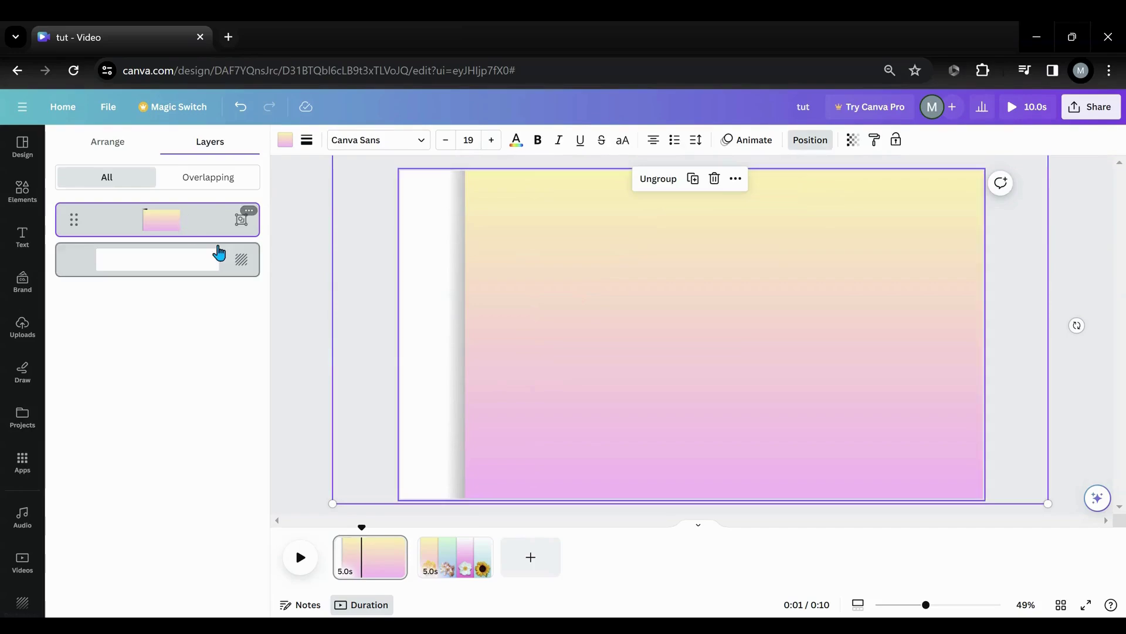
{"action": "left_click", "coordinate": [697, 183]}
{"action": "mouse_move", "coordinate": [616, 294]}
{"action": "left_mouse_down"}
{"action": "mouse_move", "coordinate": [634, 297]}
{"action": "mouse_move", "coordinate": [636, 282]}
{"action": "mouse_move", "coordinate": [631, 292]}
{"action": "left_mouse_up"}
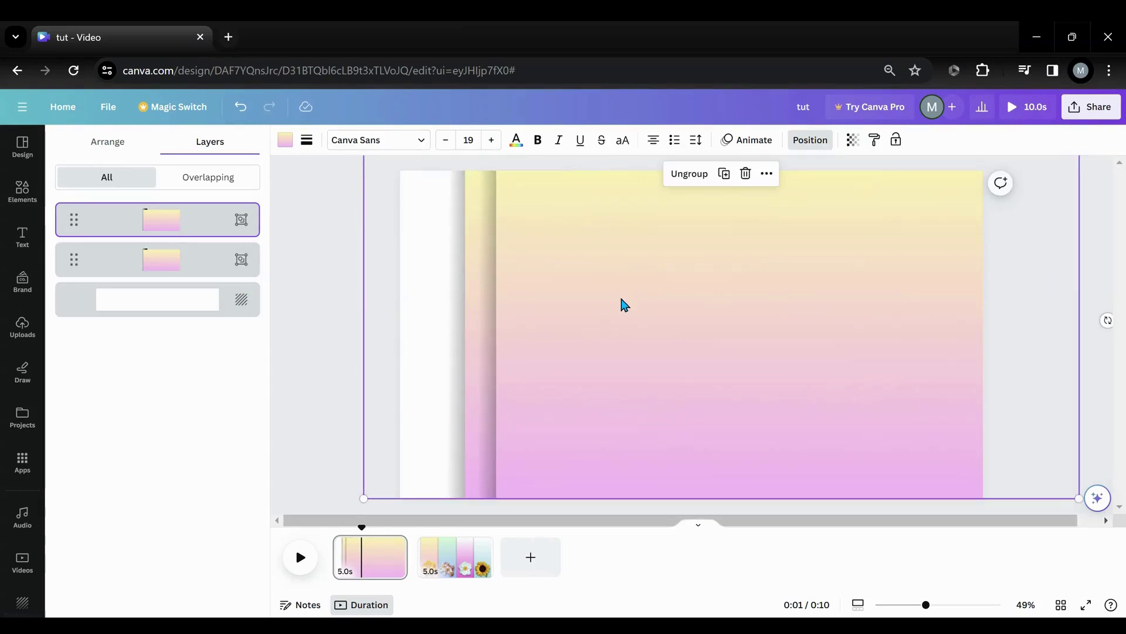
Fill the panel of the duplicated group with the green-to-blue document gradient
{"action": "left_click", "coordinate": [624, 304]}
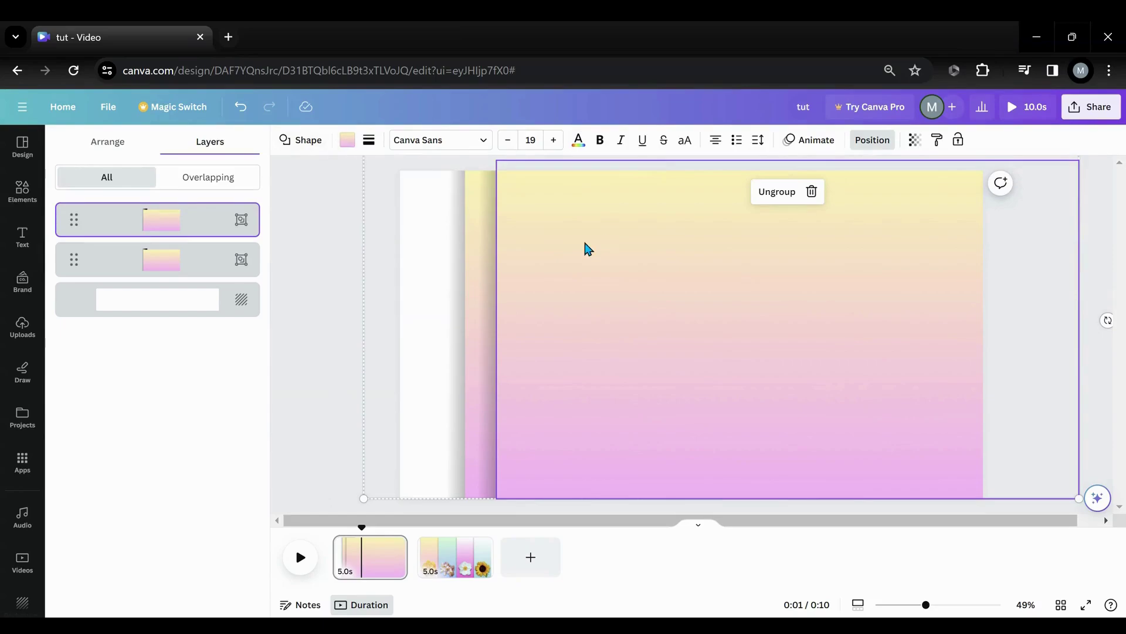
{"action": "left_click", "coordinate": [351, 146]}
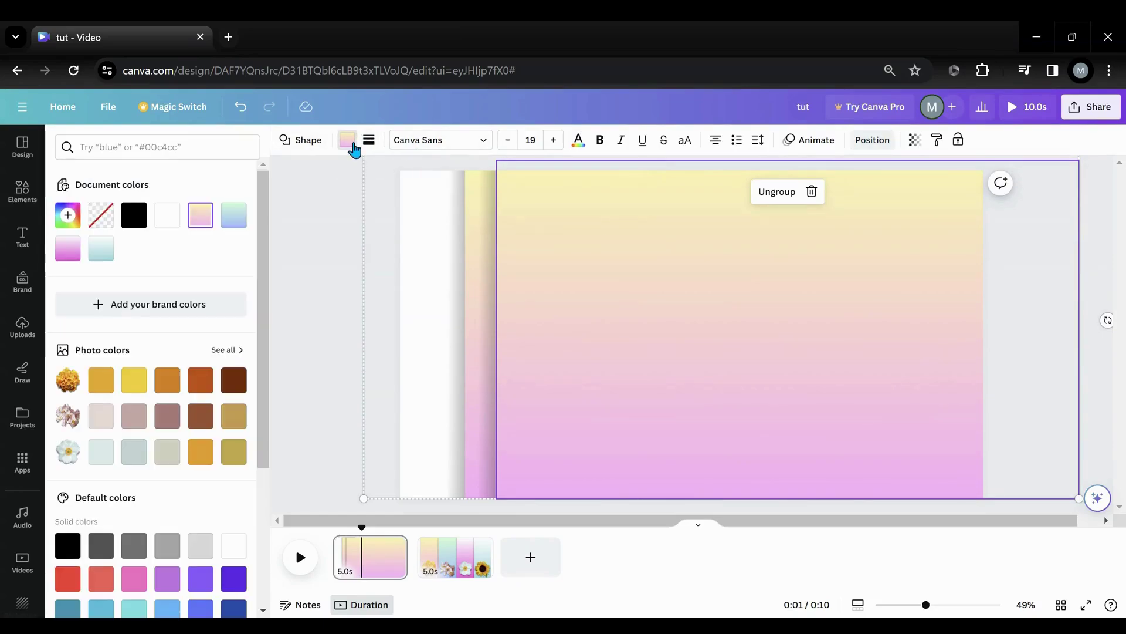
{"action": "left_click", "coordinate": [235, 218]}
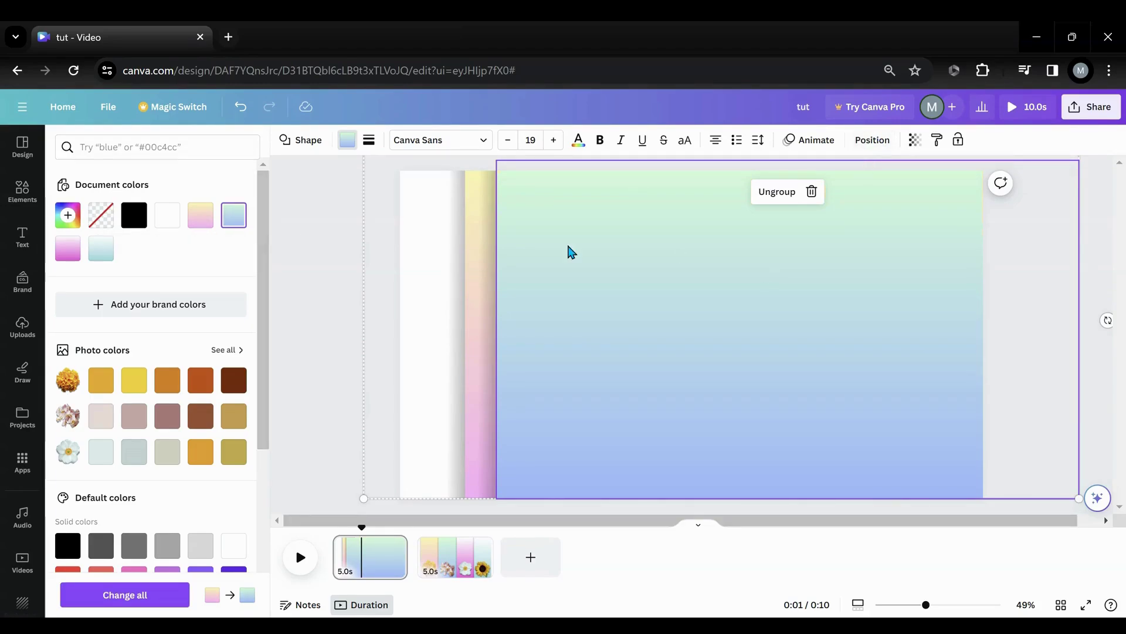
Duplicate the green-to-blue panel group and fill the copy with the white-to-magenta document gradient
{"action": "left_click", "coordinate": [861, 142]}
{"action": "left_click", "coordinate": [172, 227]}
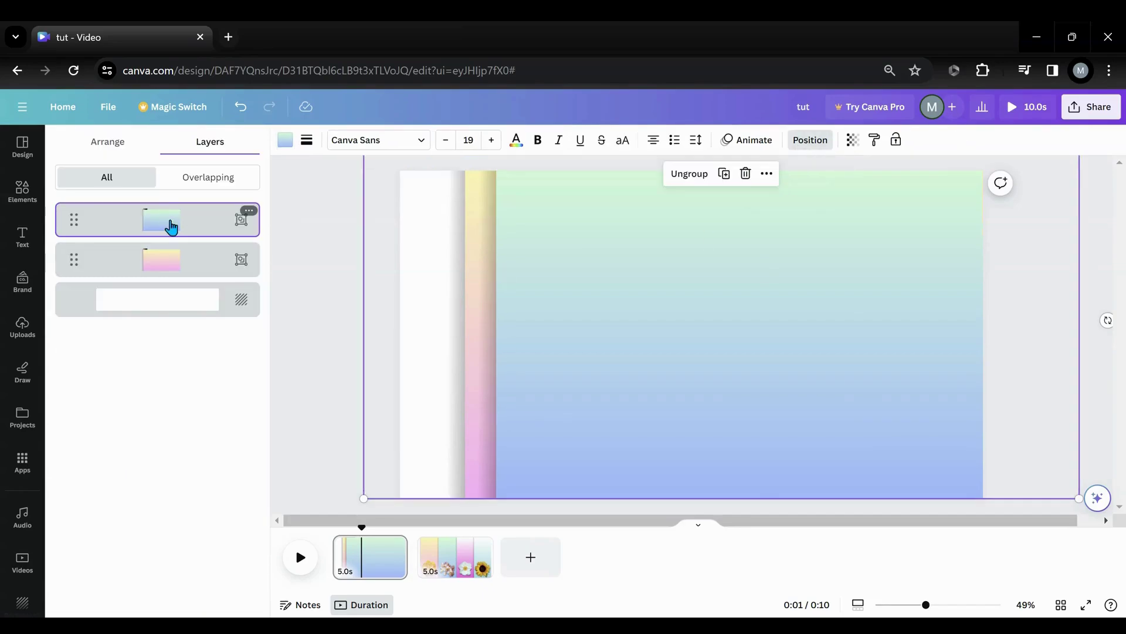
{"action": "left_click", "coordinate": [724, 175]}
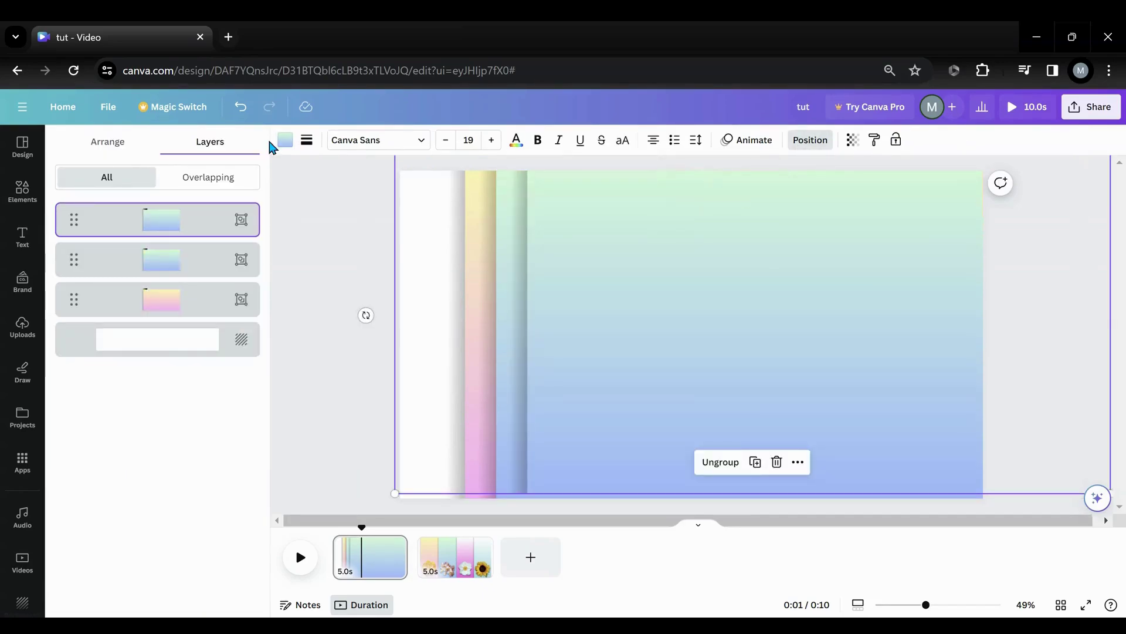
{"action": "left_click", "coordinate": [284, 141]}
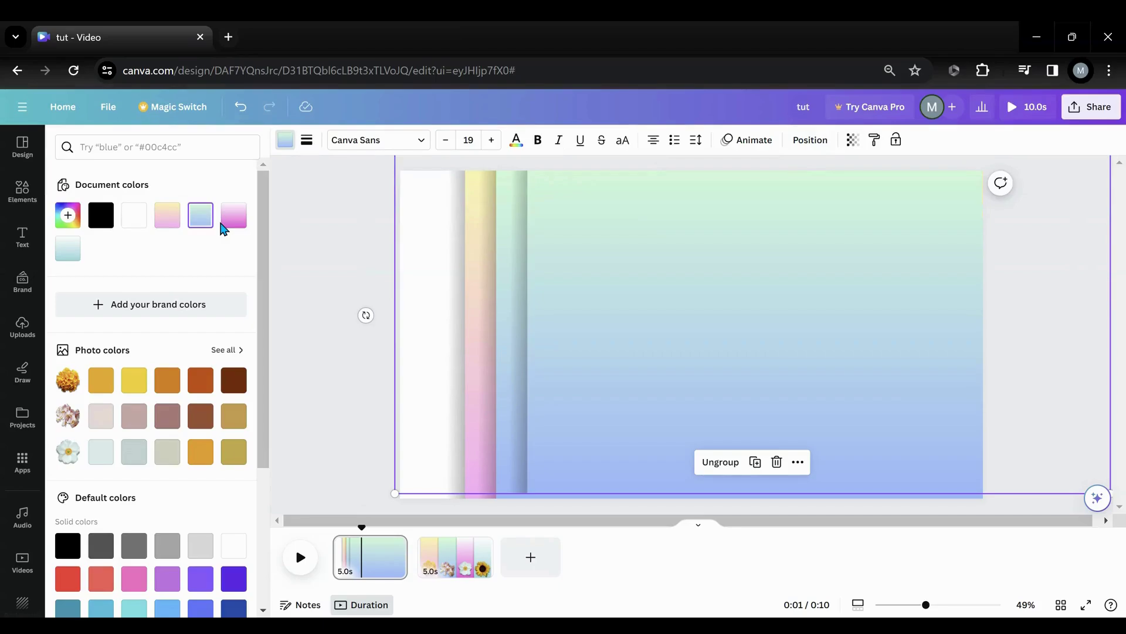
{"action": "left_click", "coordinate": [232, 217]}
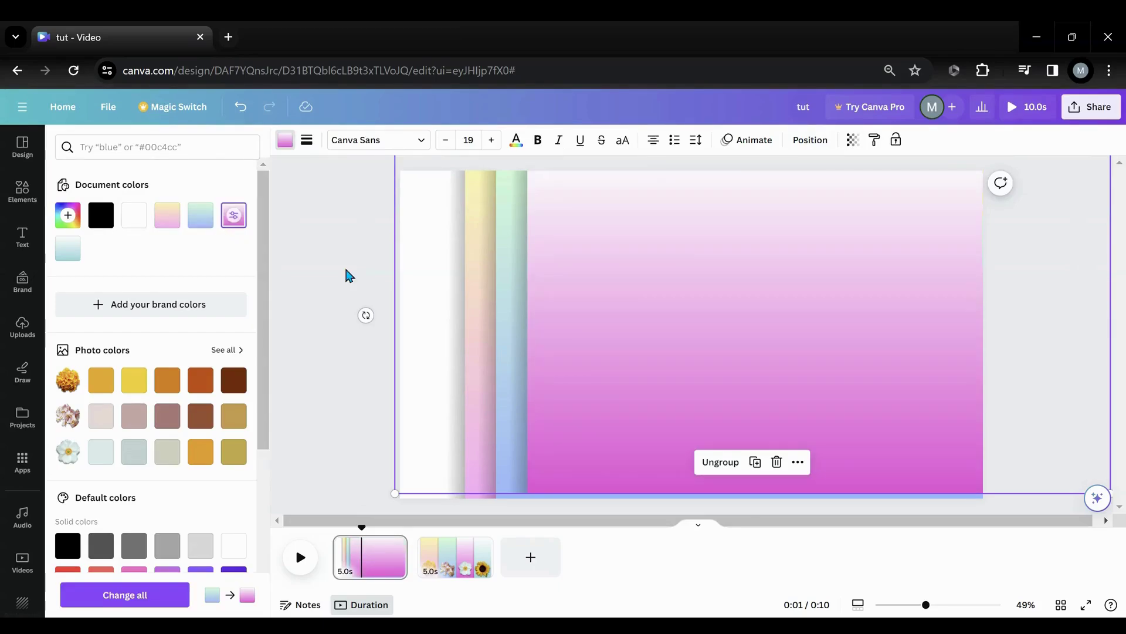
Duplicate the white-to-magenta panel group and fill the copy's panel with the white-to-teal document gradient
{"action": "left_click", "coordinate": [813, 142]}
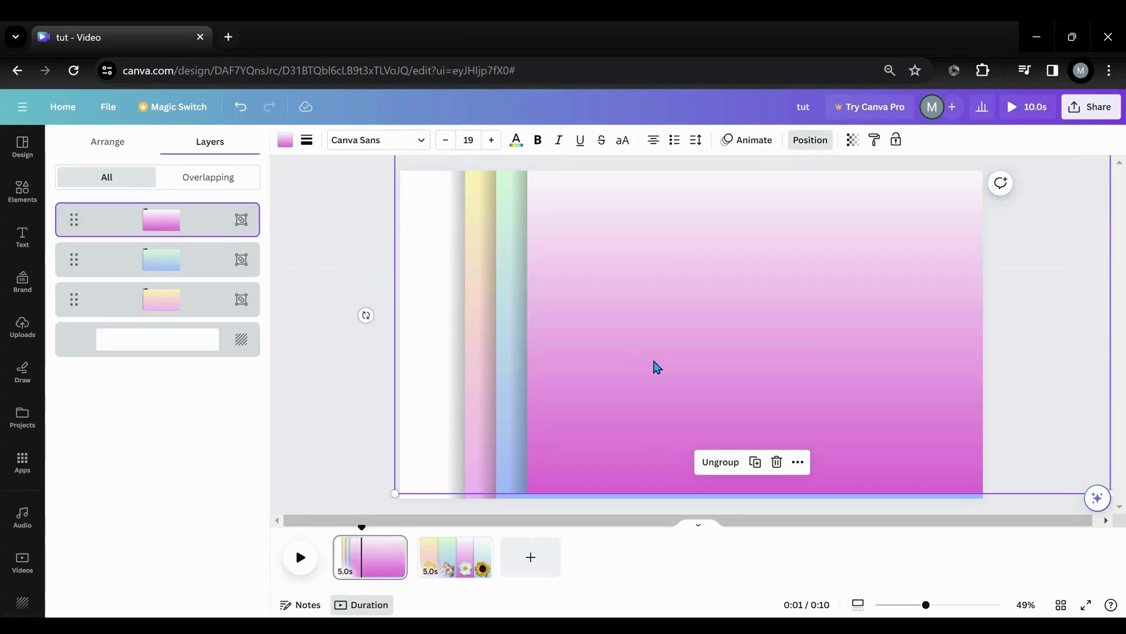
{"action": "left_click", "coordinate": [755, 462]}
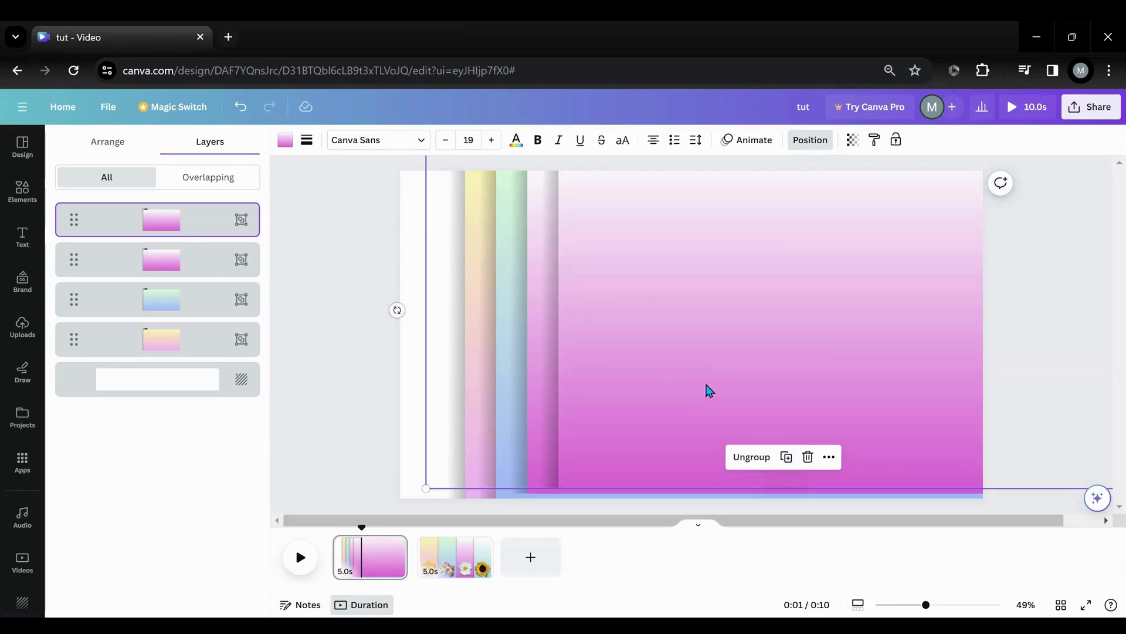
{"action": "left_click", "coordinate": [624, 327]}
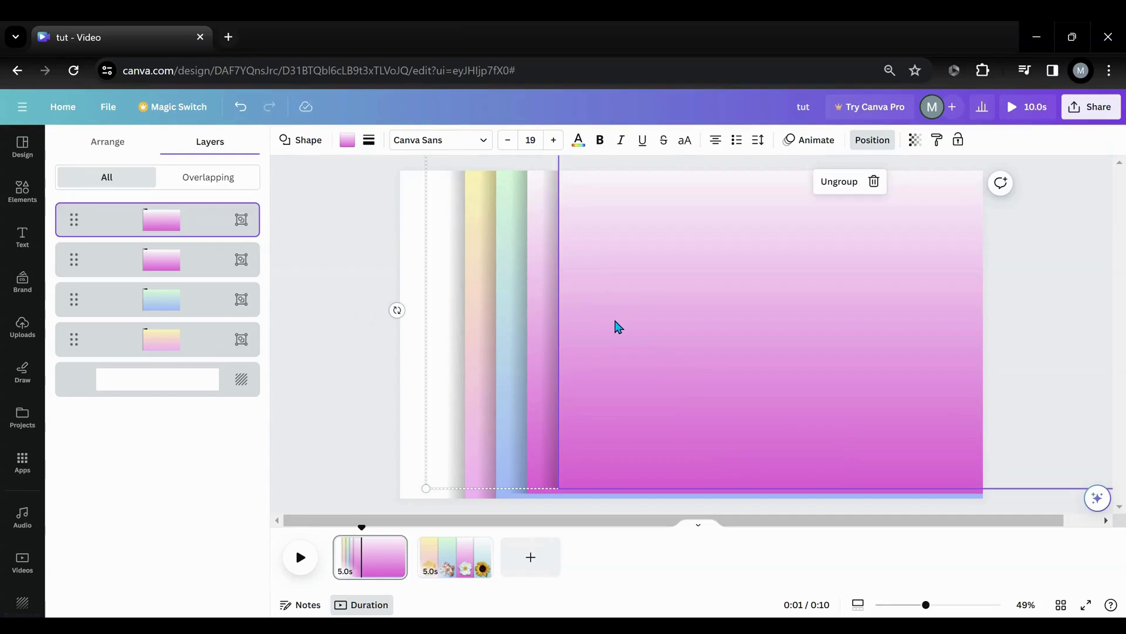
{"action": "left_click", "coordinate": [347, 140]}
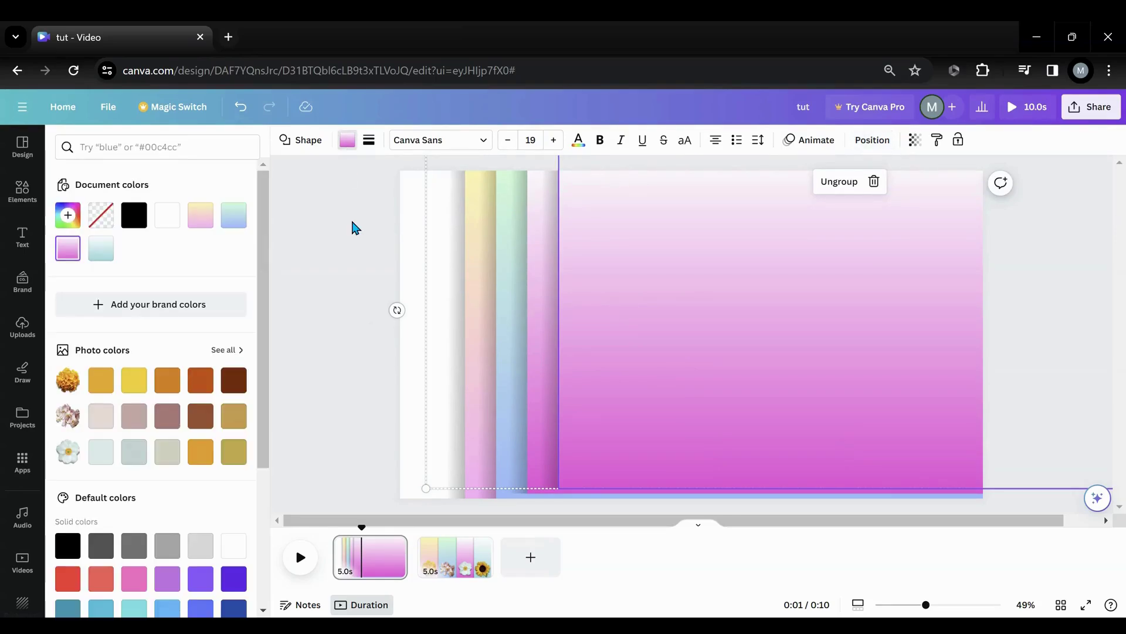
{"action": "left_click", "coordinate": [101, 248]}
Move the white-to-teal and white-to-magenta panel groups to the right so each shows as its own vertical strip
{"action": "left_click_drag", "start_coordinate": [624, 378], "coordinate": [903, 366]}
{"action": "left_click_drag", "start_coordinate": [616, 345], "coordinate": [794, 341]}
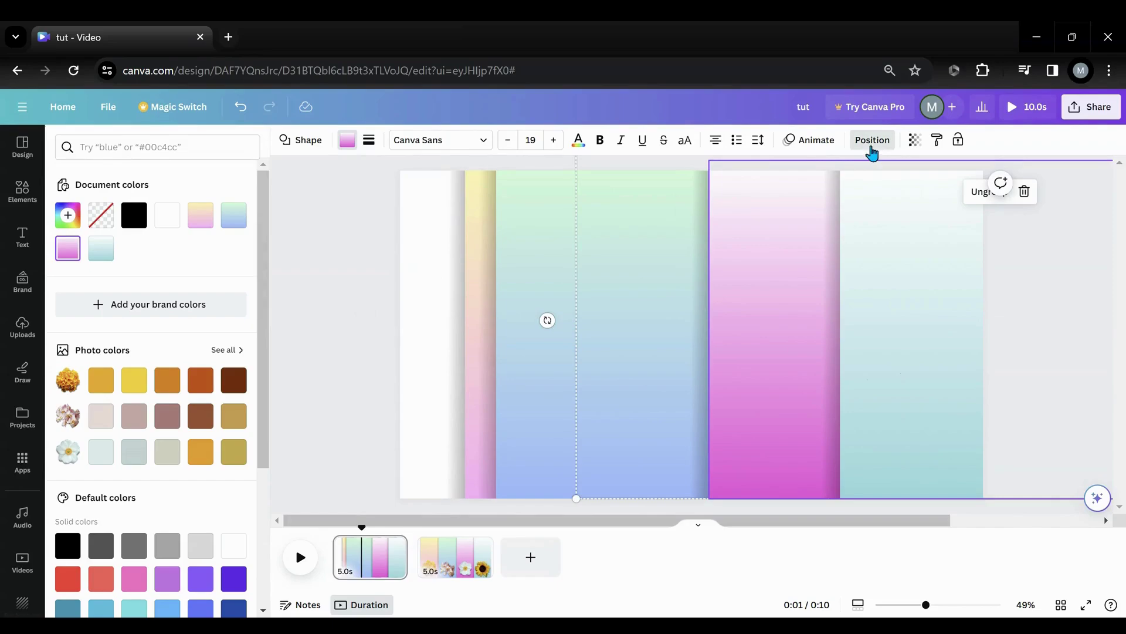
{"action": "left_click", "coordinate": [872, 141]}
{"action": "left_click_drag", "start_coordinate": [623, 361], "coordinate": [646, 364]}
Shift the green-to-blue group right of the yellow-to-pink strip and the yellow-to-pink group left to the page's edge
{"action": "left_click", "coordinate": [177, 309]}
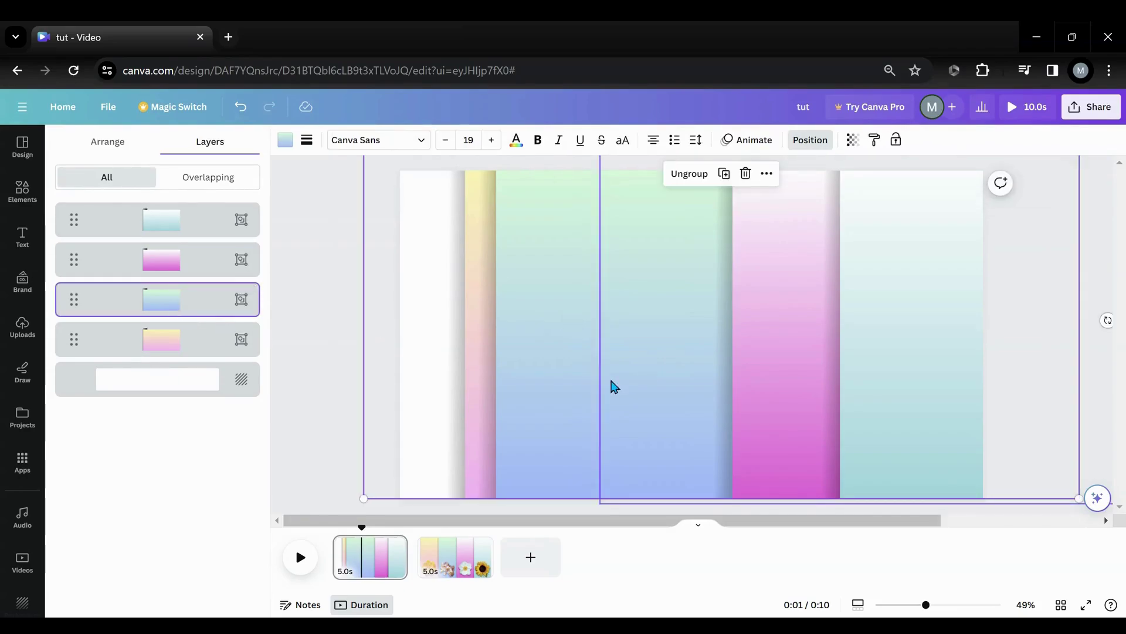
{"action": "left_click_drag", "start_coordinate": [568, 377], "coordinate": [631, 377]}
{"action": "left_click", "coordinate": [221, 345]}
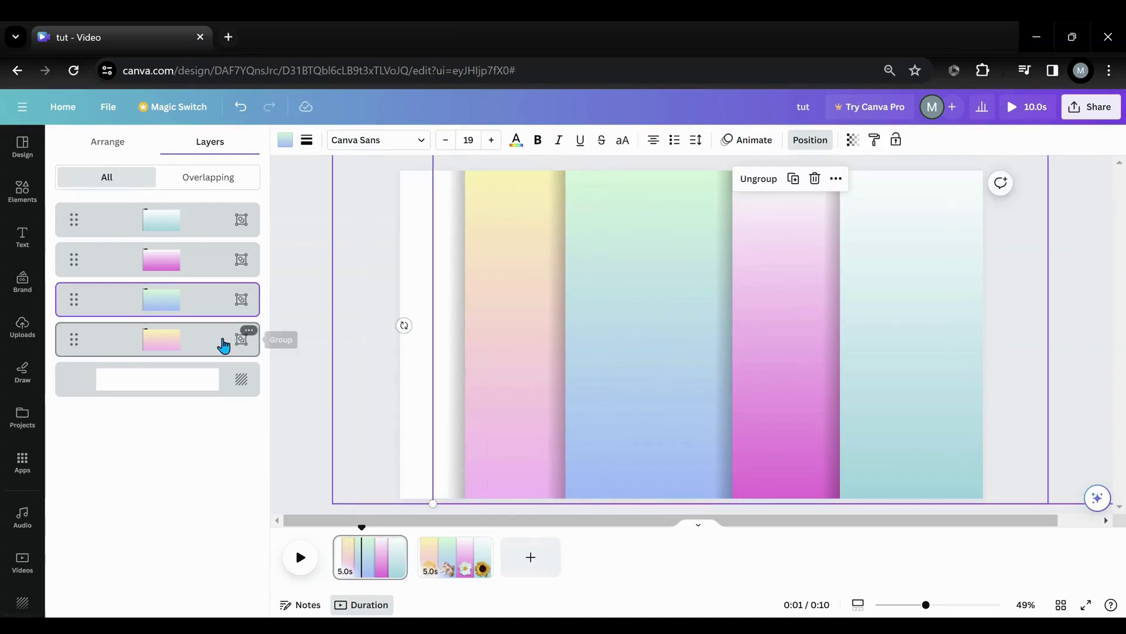
{"action": "left_click_drag", "start_coordinate": [404, 392], "coordinate": [345, 382]}
{"action": "left_click", "coordinate": [163, 310]}
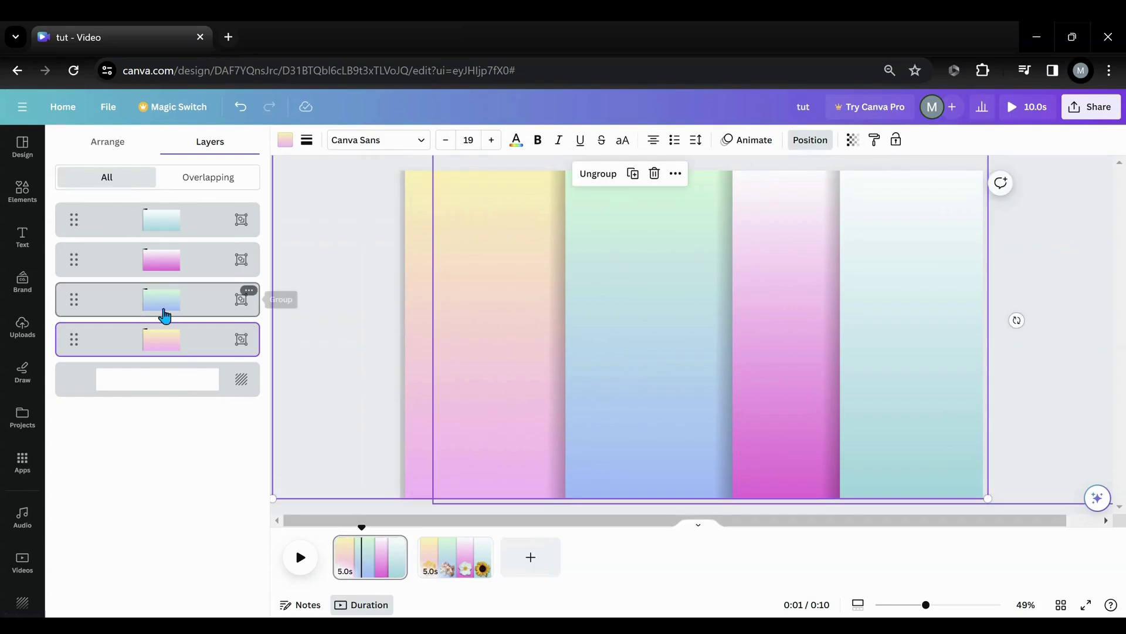
{"action": "left_click_drag", "start_coordinate": [581, 417], "coordinate": [557, 412]}
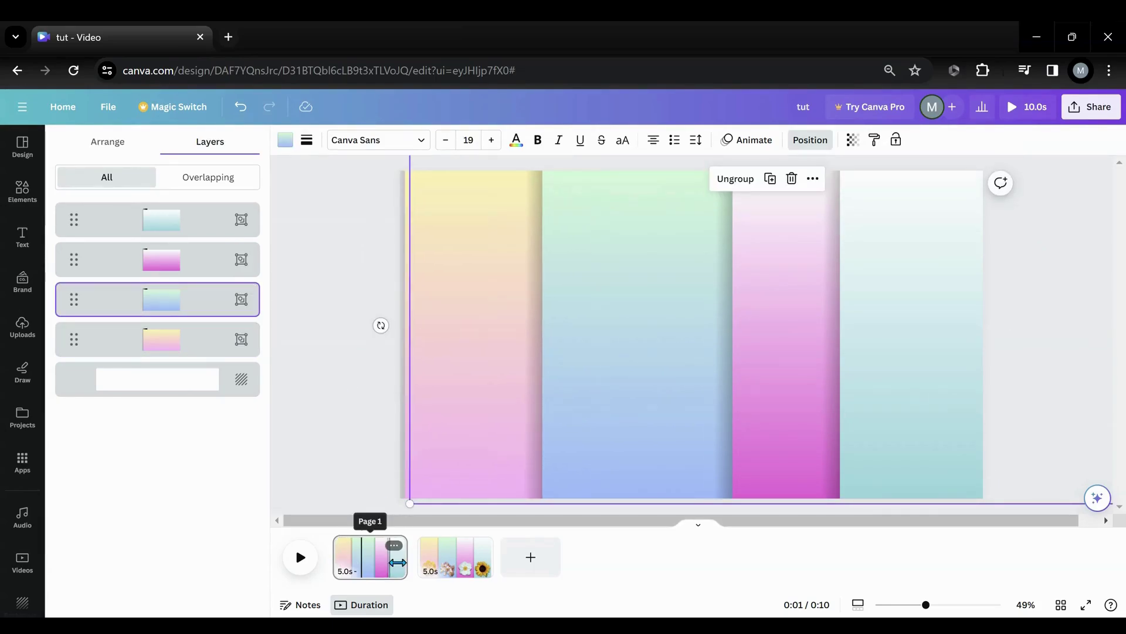
Check the flower placement on the second page and insert the recently used orchid image on the first page
{"action": "left_click", "coordinate": [455, 576]}
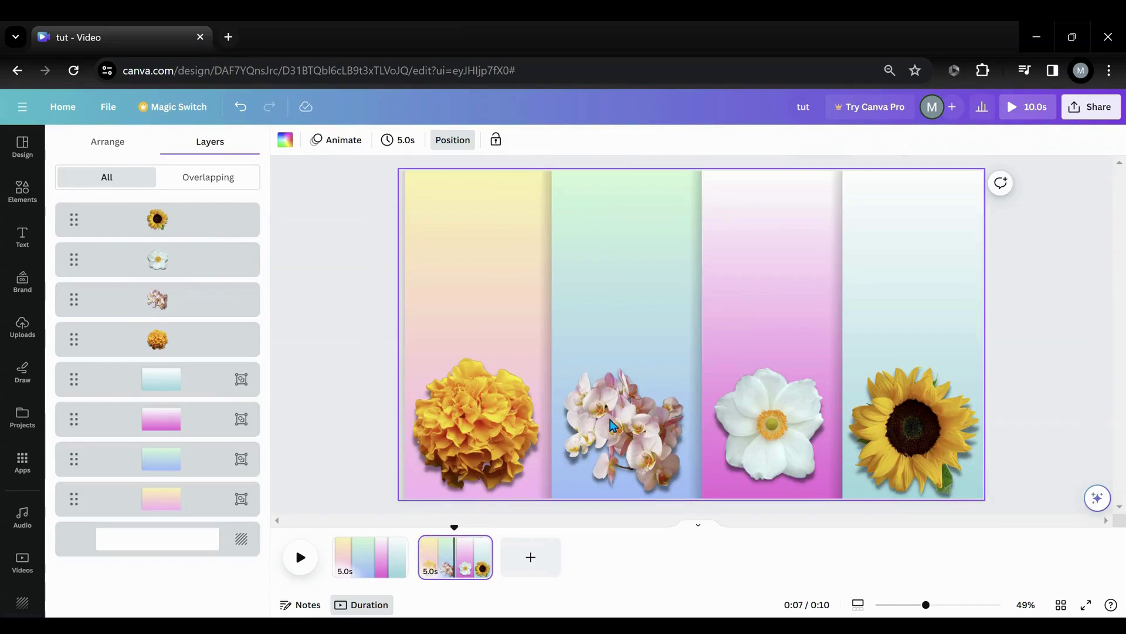
{"action": "left_click", "coordinate": [460, 465]}
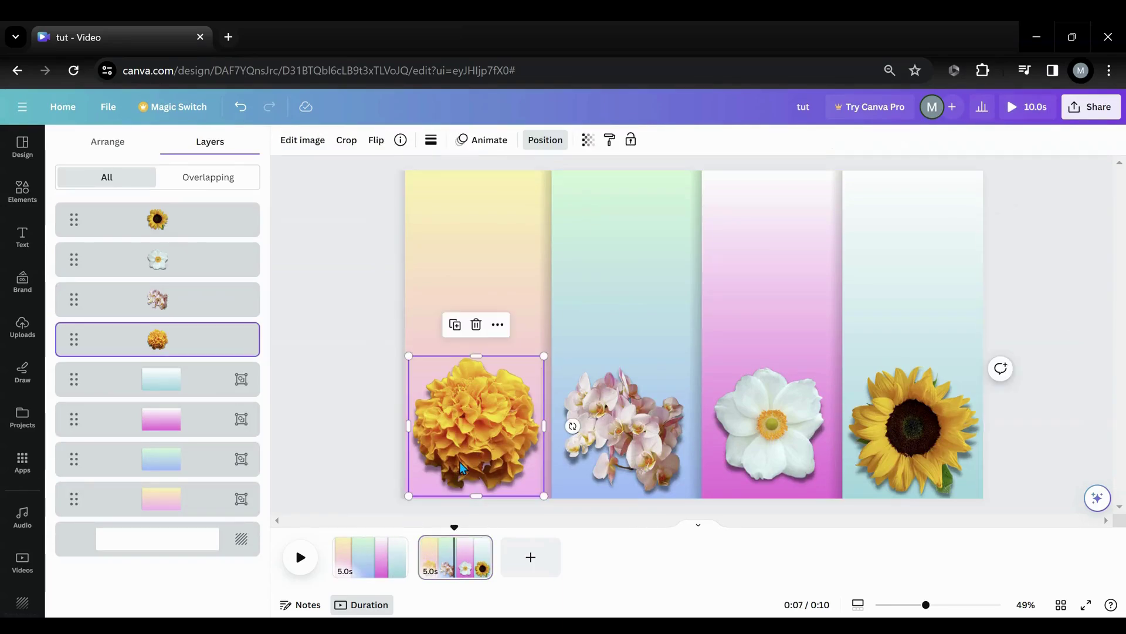
{"action": "left_click", "coordinate": [367, 549]}
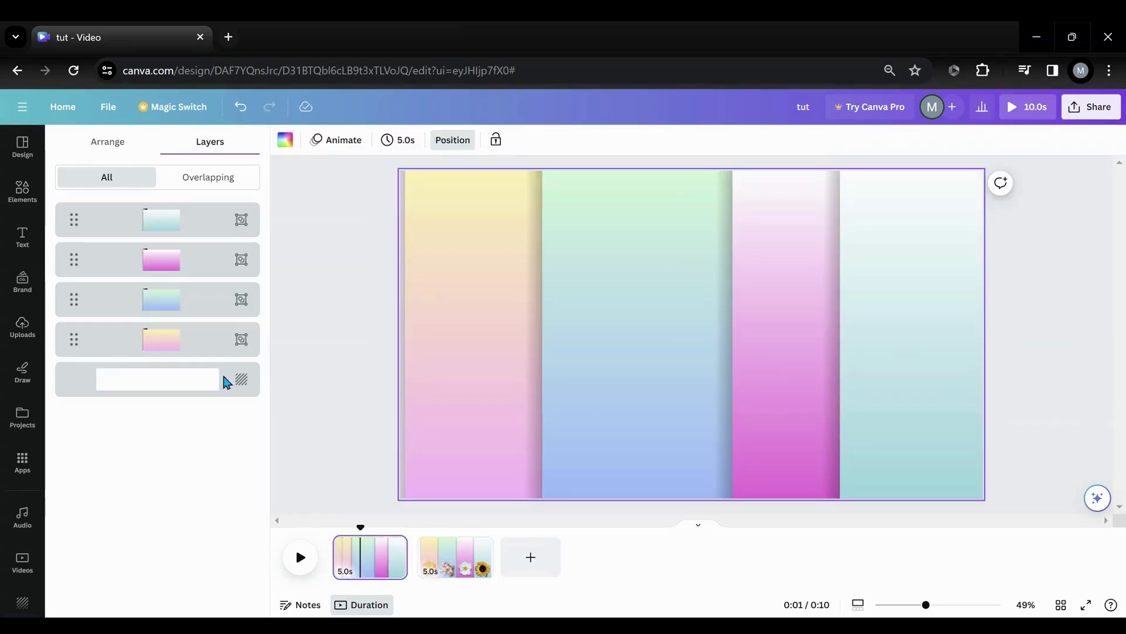
{"action": "left_click", "coordinate": [22, 190]}
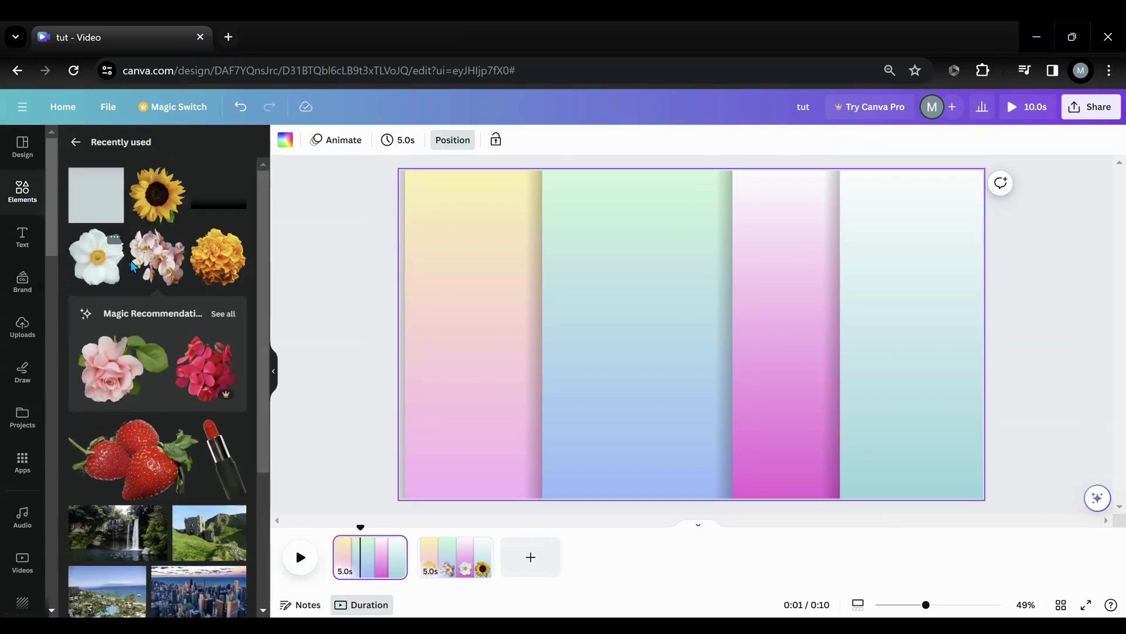
{"action": "left_click", "coordinate": [151, 271]}
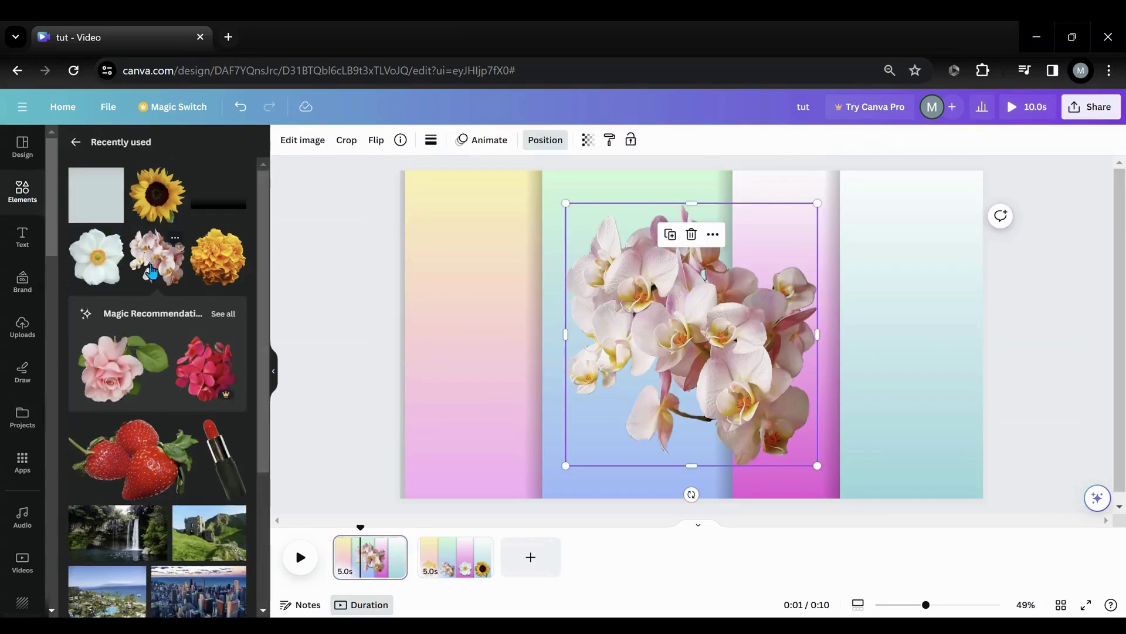
Apply the Curved shadow effect to the orchid image and delete the image from the page
{"action": "left_click", "coordinate": [320, 147]}
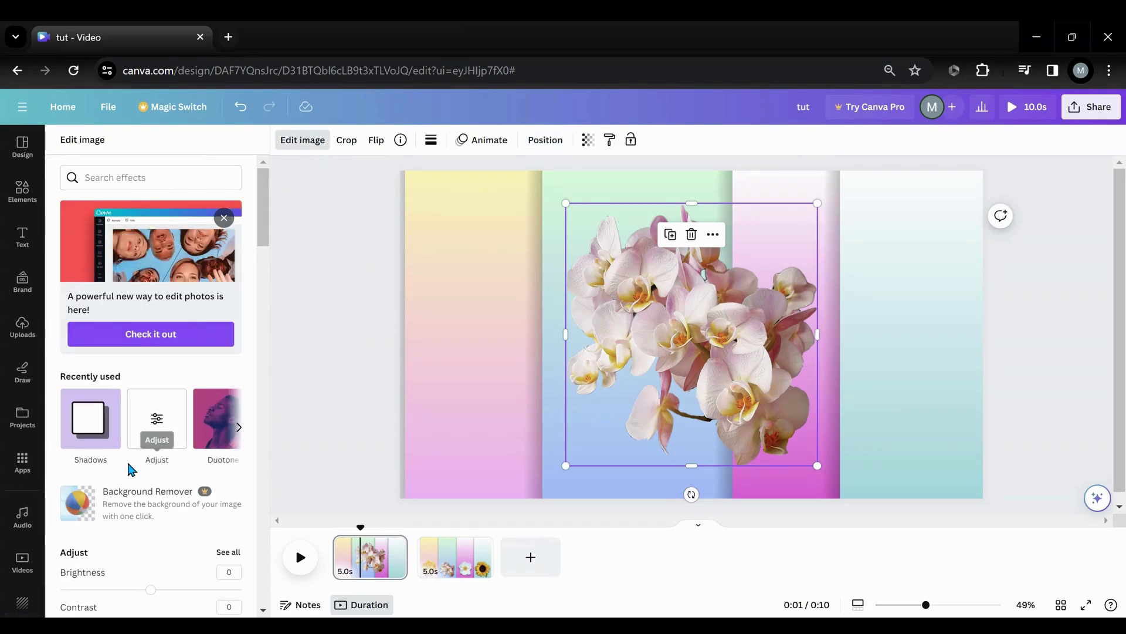
{"action": "scroll", "coordinate": [127, 460], "scroll_direction": "down", "scroll_amount": 15}
{"action": "scroll", "coordinate": [129, 468], "scroll_direction": "down", "scroll_amount": 10}
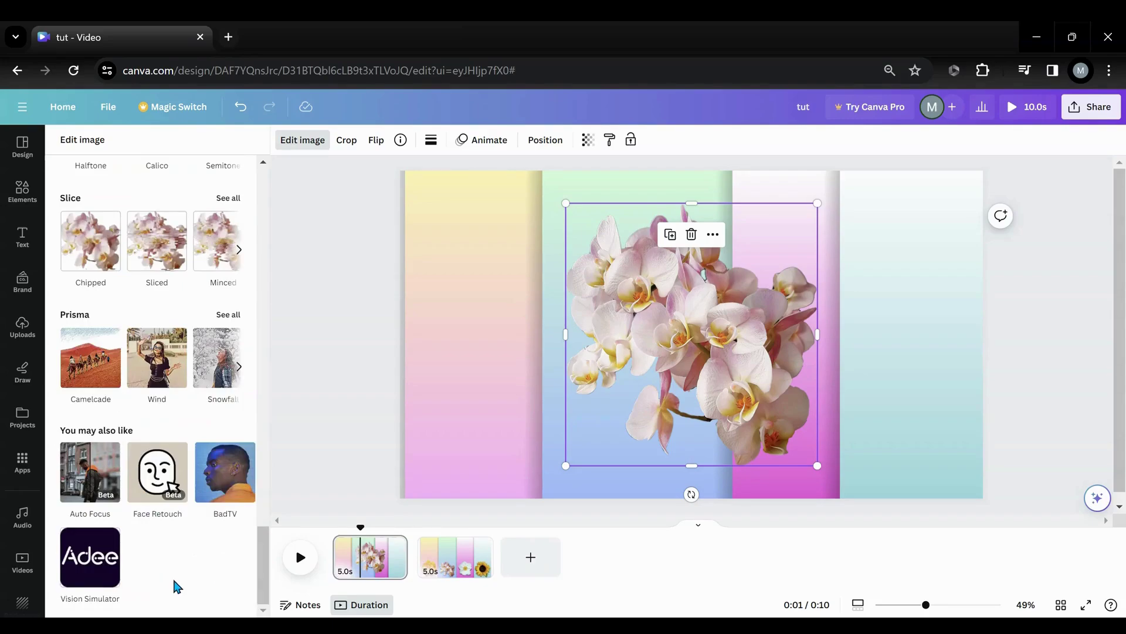
{"action": "scroll", "coordinate": [153, 576], "scroll_direction": "up", "scroll_amount": 20}
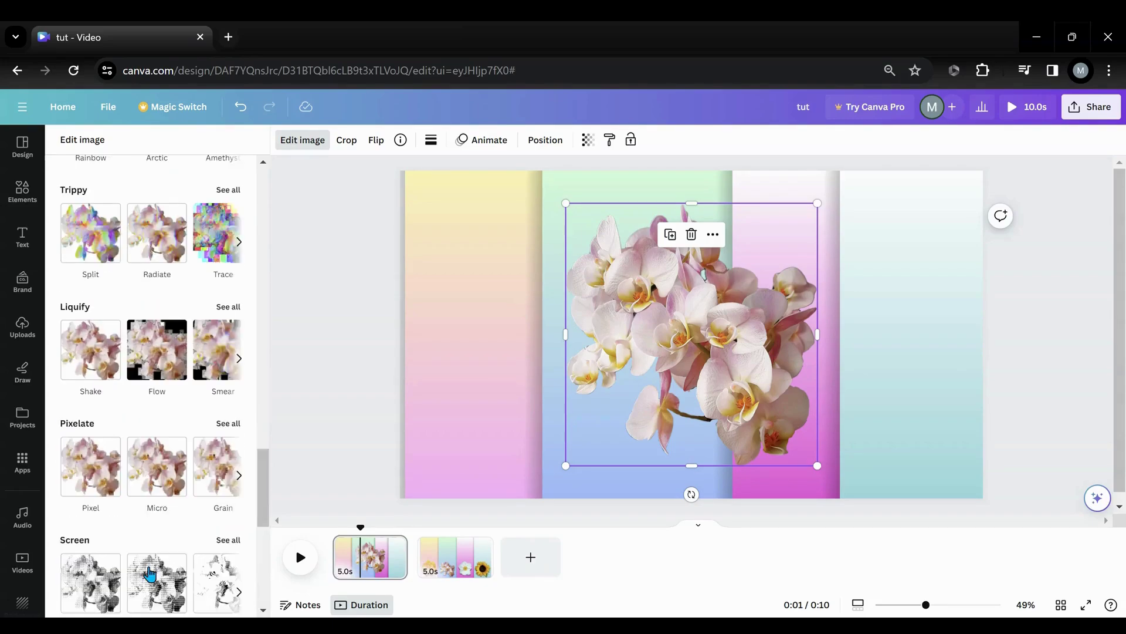
{"action": "scroll", "coordinate": [149, 575], "scroll_direction": "up", "scroll_amount": 4}
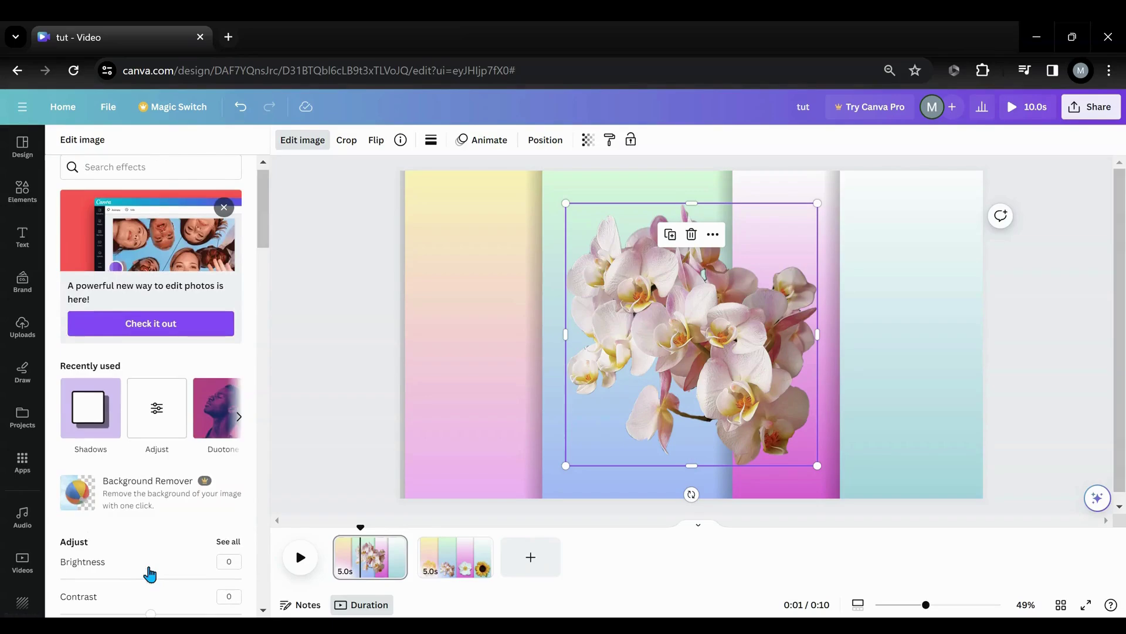
{"action": "left_click", "coordinate": [88, 411]}
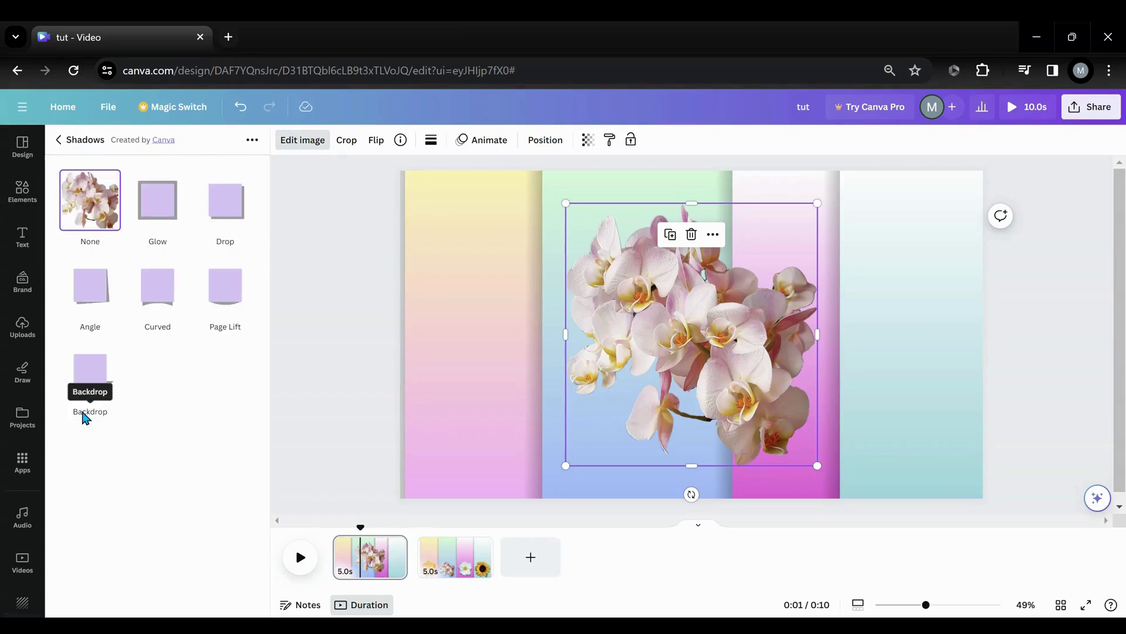
{"action": "left_click", "coordinate": [159, 295]}
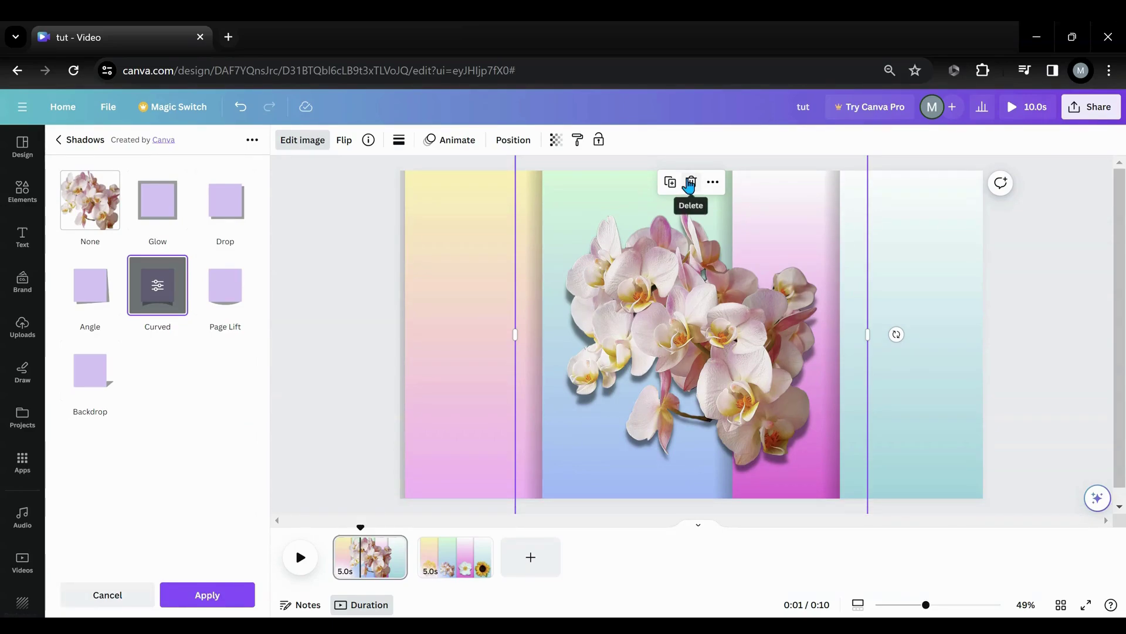
{"action": "left_click", "coordinate": [191, 606]}
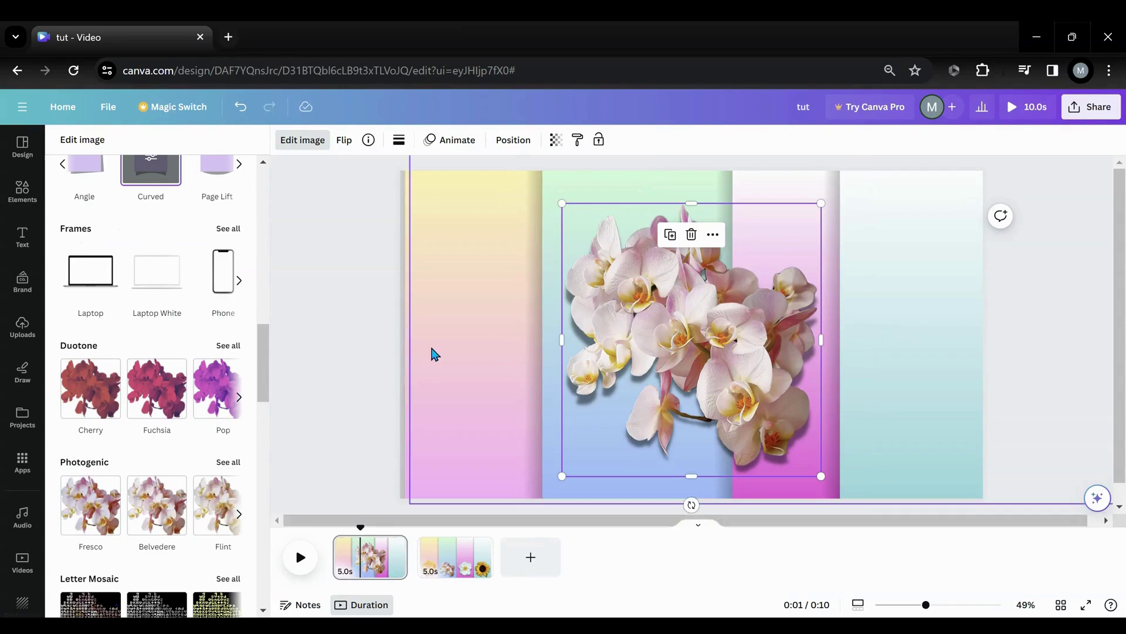
{"action": "left_click", "coordinate": [691, 234]}
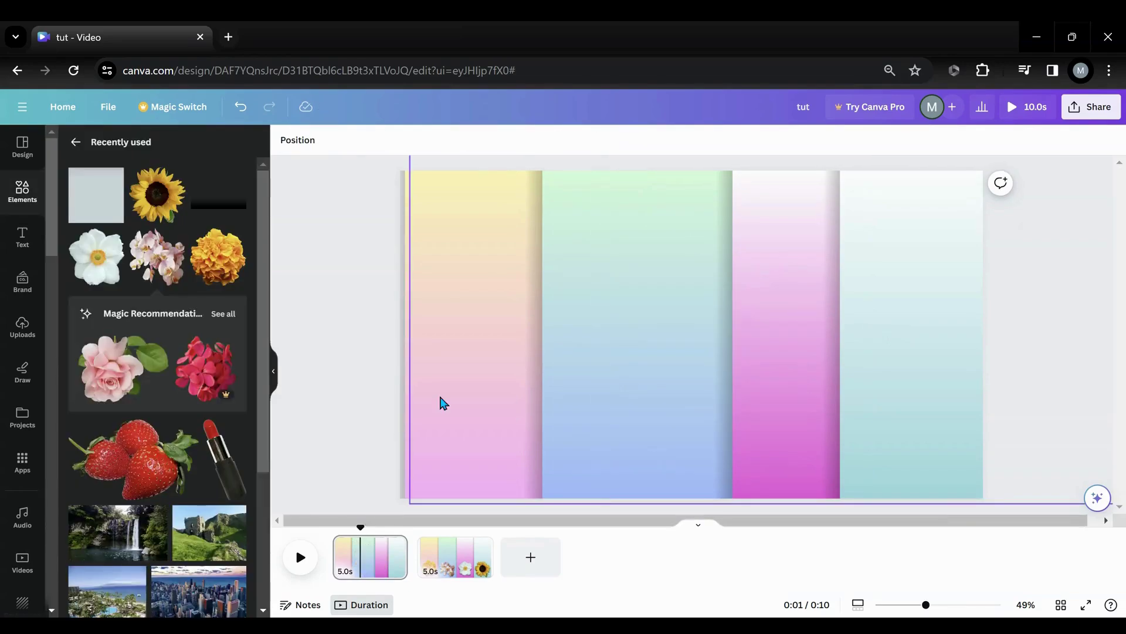
Delete the first page with the plain gradient panels and duplicate the remaining flower page
{"action": "left_click", "coordinate": [394, 547]}
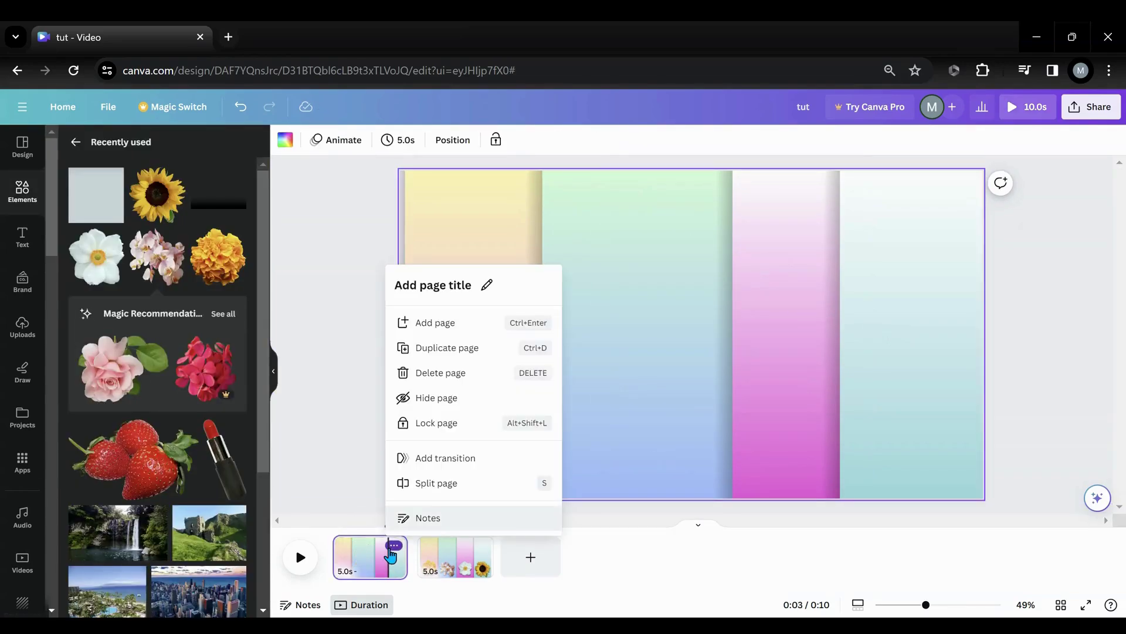
{"action": "left_click", "coordinate": [414, 375]}
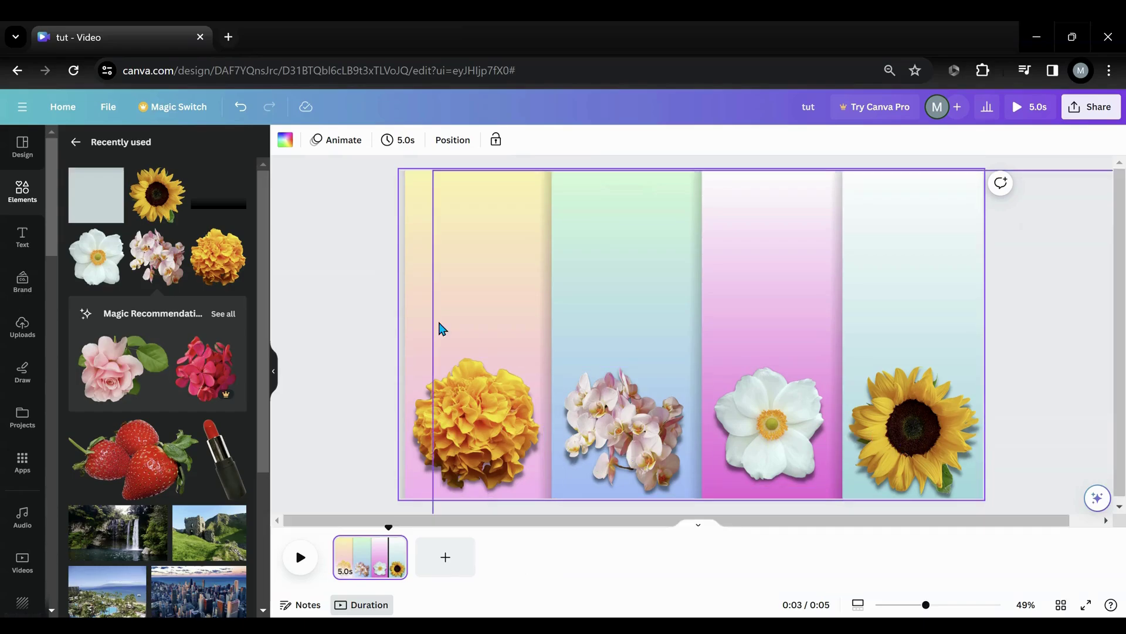
{"action": "left_click", "coordinate": [394, 547]}
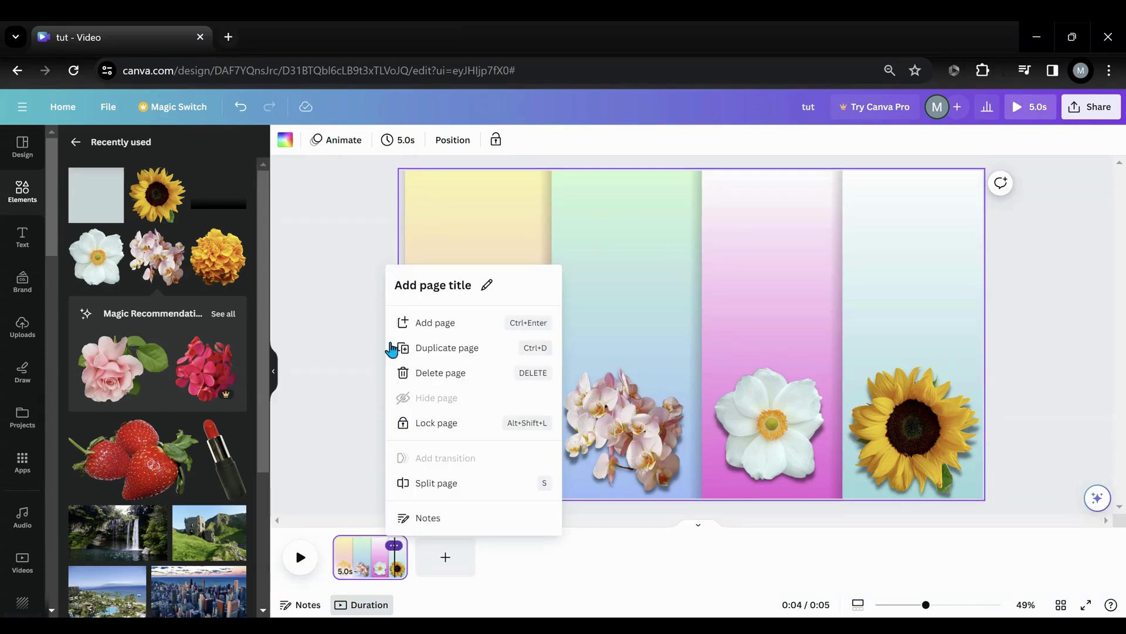
{"action": "left_click", "coordinate": [419, 352]}
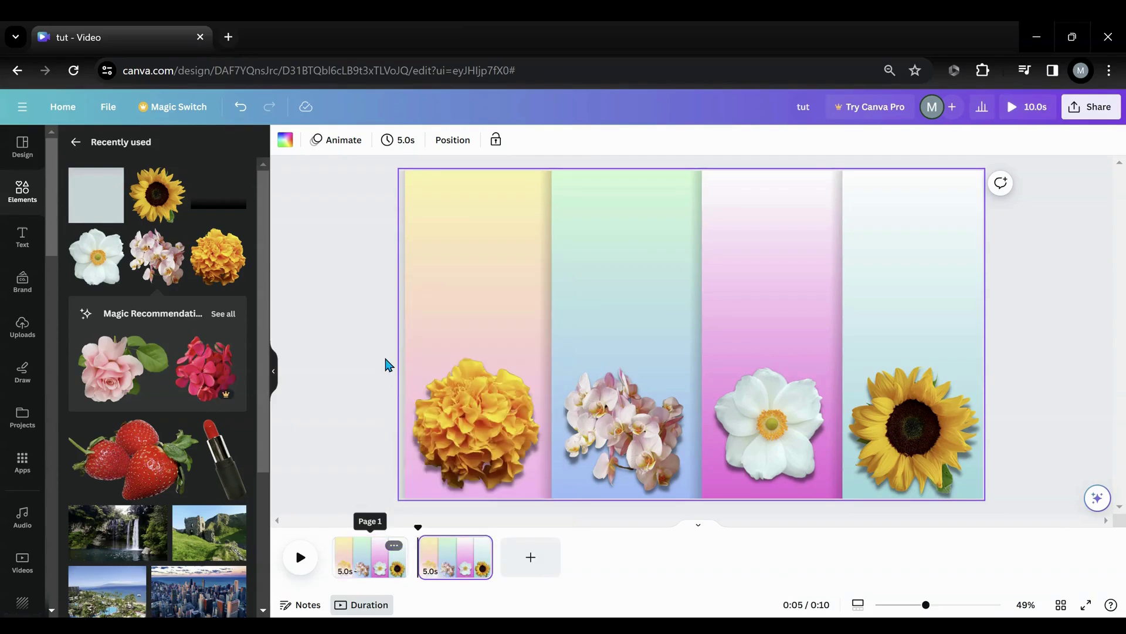
On the duplicated page, shift the white-to-teal panel group right into a narrow strip and shrink the sunflower to fit inside it
{"action": "left_click", "coordinate": [454, 141]}
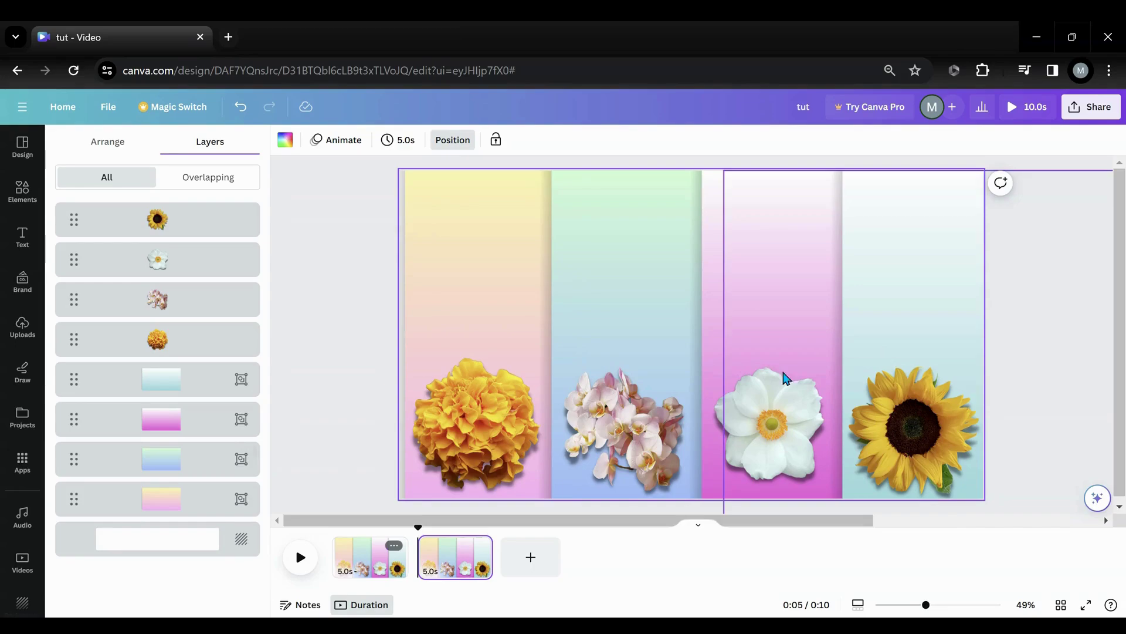
{"action": "left_click", "coordinate": [189, 382]}
{"action": "left_click_drag", "start_coordinate": [883, 335], "coordinate": [947, 322]}
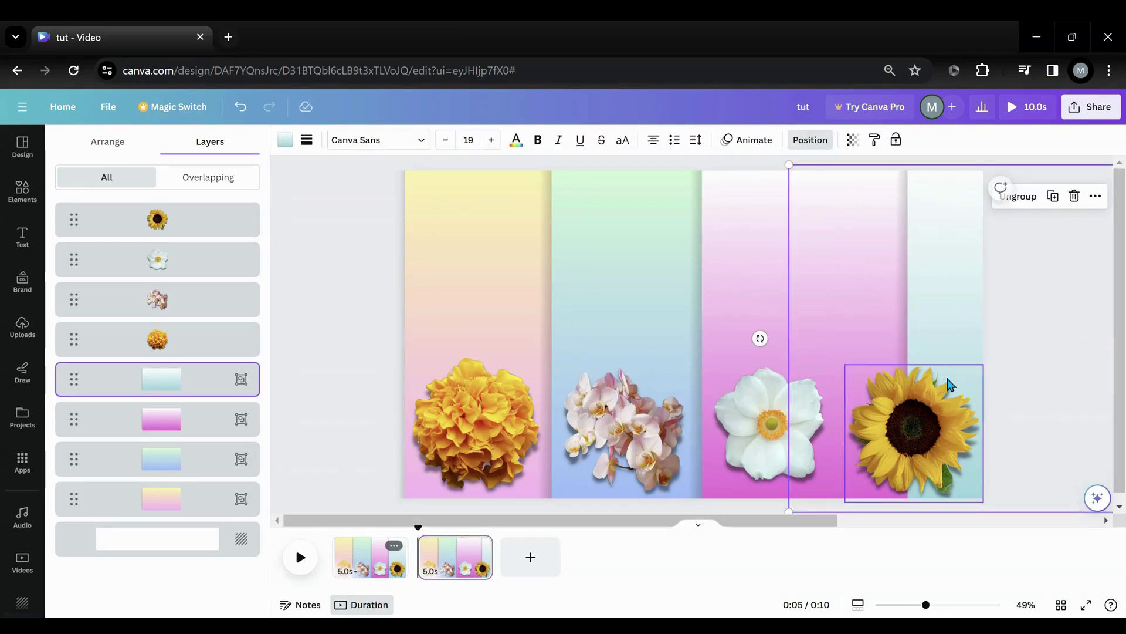
{"action": "left_click", "coordinate": [877, 390]}
{"action": "left_click_drag", "start_coordinate": [844, 365], "coordinate": [941, 437]}
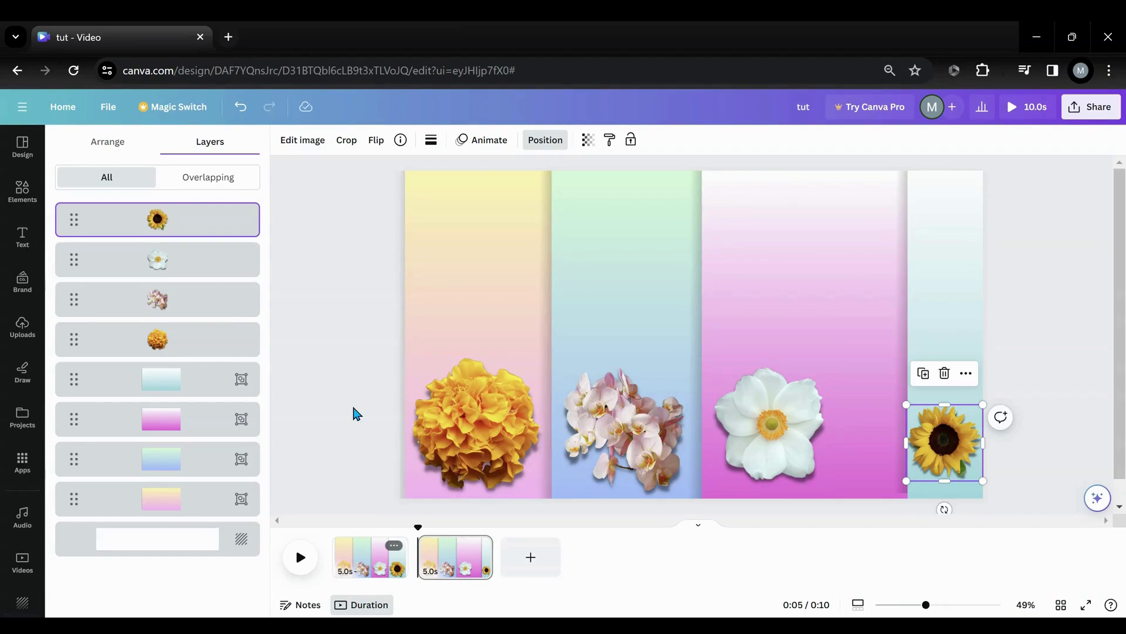
Shift the white-to-magenta panel group right into a narrow strip, then shrink the white flower and place it inside, level with the sunflower
{"action": "left_click", "coordinate": [194, 433]}
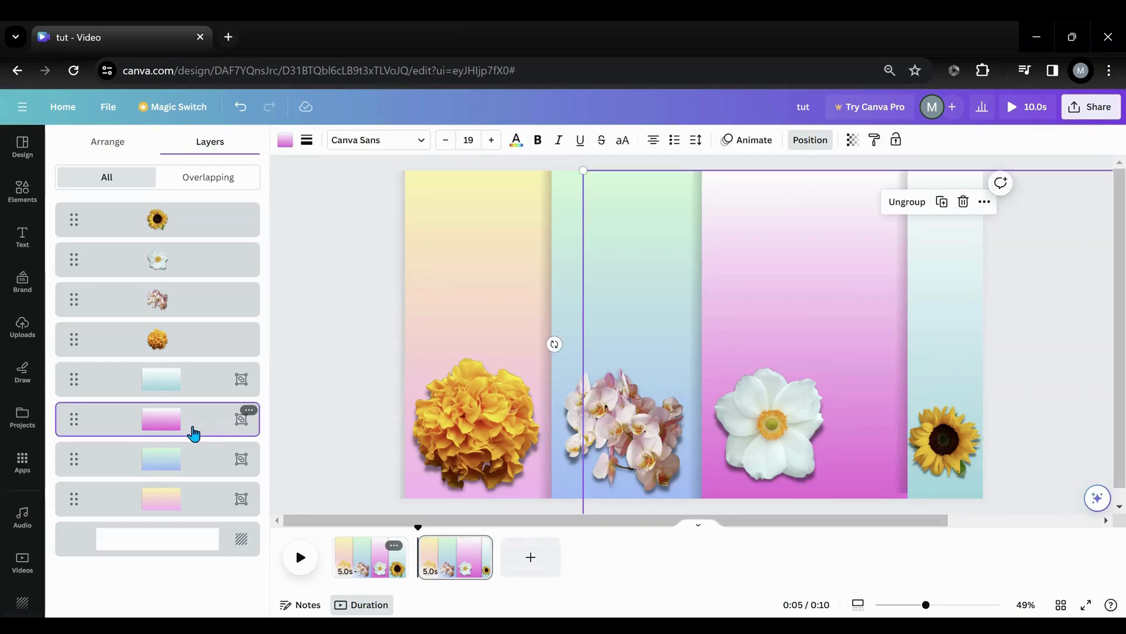
{"action": "left_click_drag", "start_coordinate": [715, 334], "coordinate": [844, 329]}
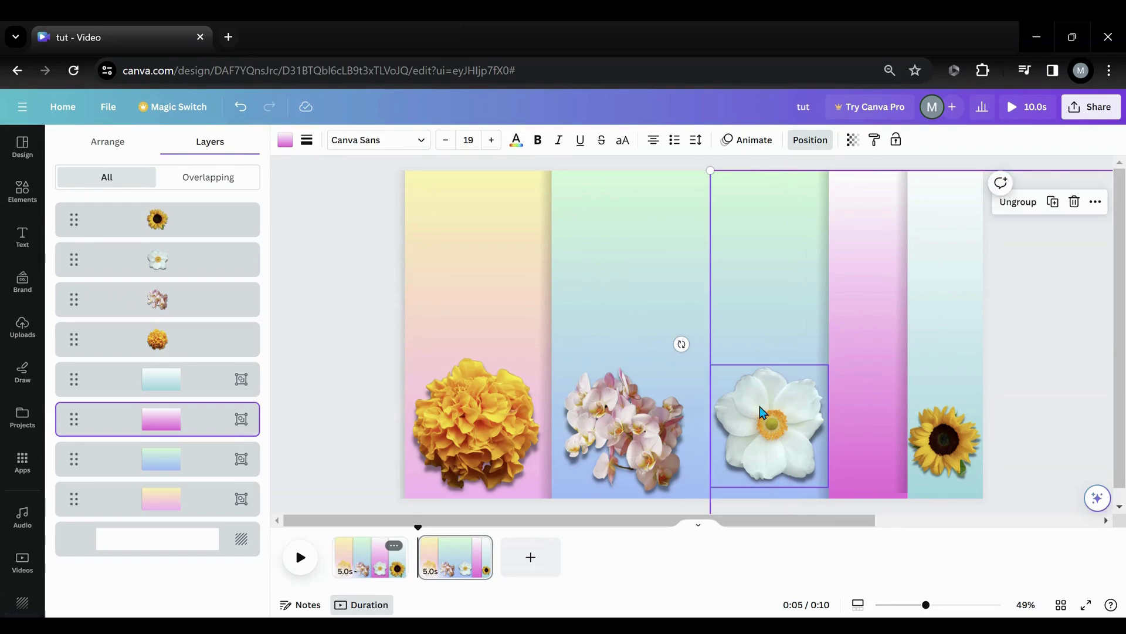
{"action": "left_click", "coordinate": [728, 381]}
{"action": "left_click_drag", "start_coordinate": [707, 363], "coordinate": [753, 408]}
{"action": "left_click_drag", "start_coordinate": [785, 443], "coordinate": [855, 436]}
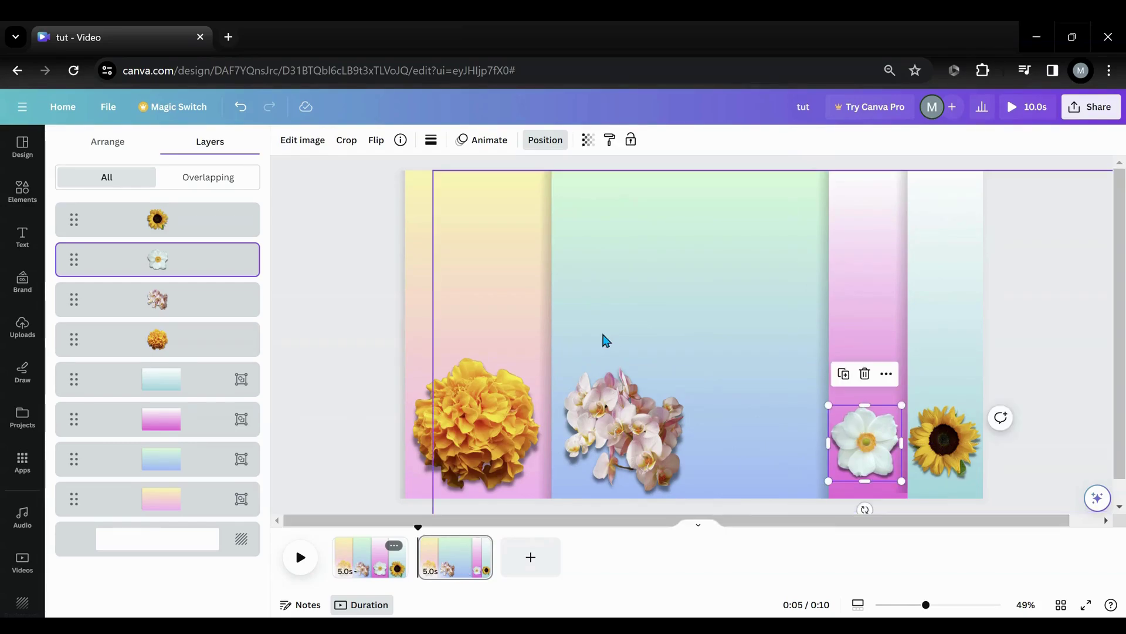
Shift the green-to-blue panel group right into a narrow strip, then shrink the orchid and place it inside beside the white flower
{"action": "left_click", "coordinate": [194, 459]}
{"action": "left_click_drag", "start_coordinate": [590, 321], "coordinate": [799, 333]}
{"action": "left_click", "coordinate": [620, 421]}
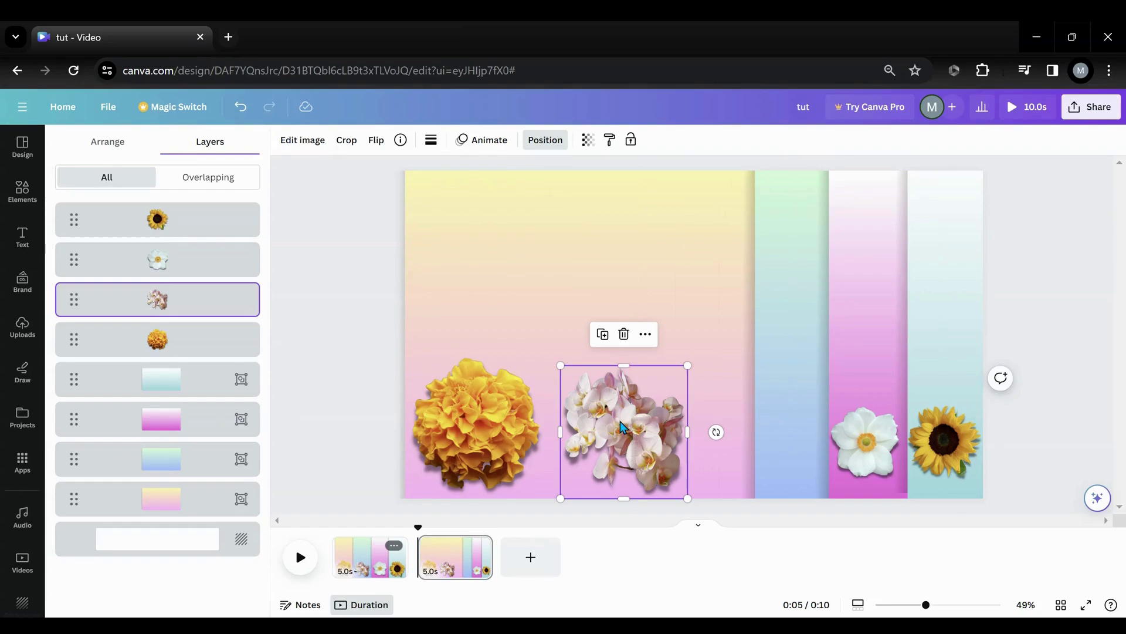
{"action": "left_click_drag", "start_coordinate": [620, 421], "coordinate": [747, 413]}
{"action": "left_click_drag", "start_coordinate": [697, 362], "coordinate": [789, 447]}
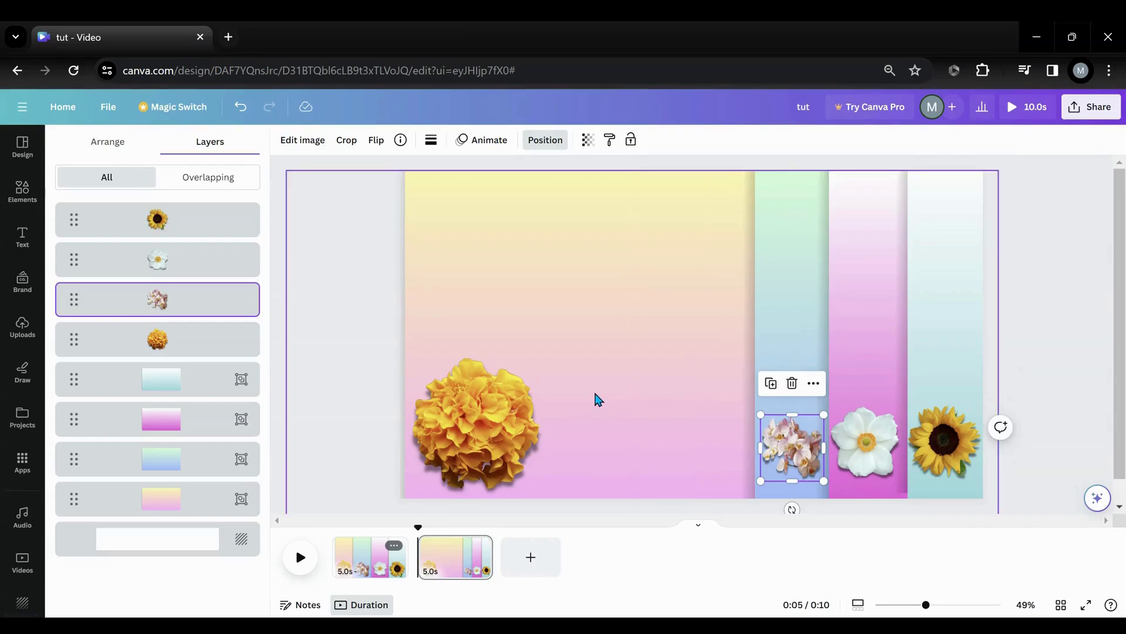
Enlarge the marigold and center it on the wide yellow-to-pink panel
{"action": "left_click", "coordinate": [535, 418]}
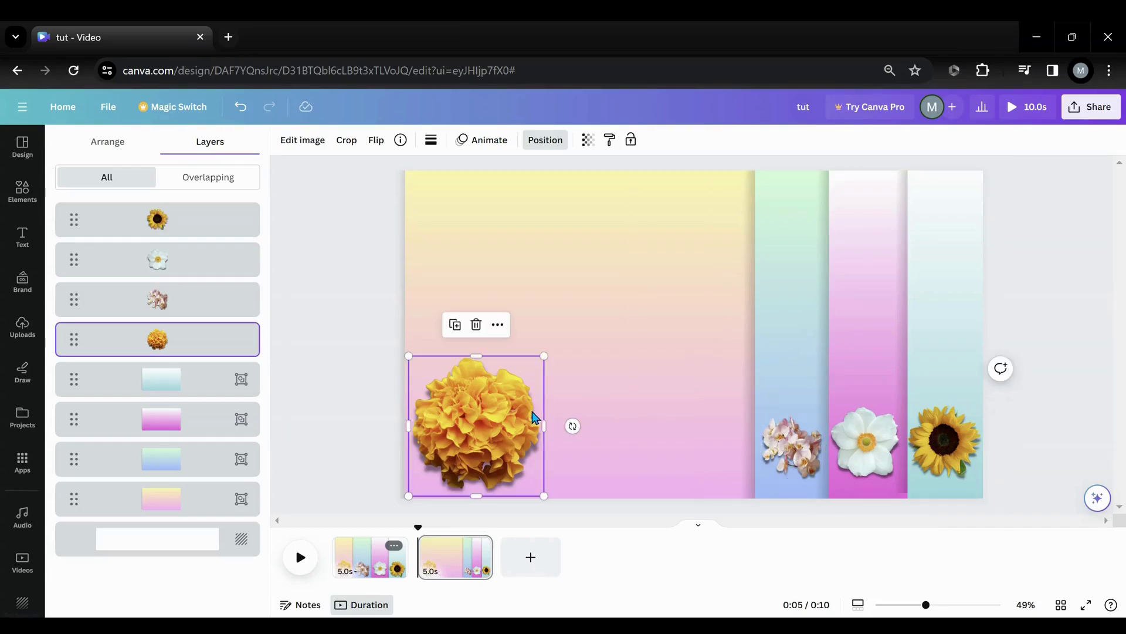
{"action": "left_click", "coordinate": [547, 353]}
{"action": "left_click", "coordinate": [542, 361]}
{"action": "left_click_drag", "start_coordinate": [540, 359], "coordinate": [636, 287]}
{"action": "left_click_drag", "start_coordinate": [546, 387], "coordinate": [596, 374]}
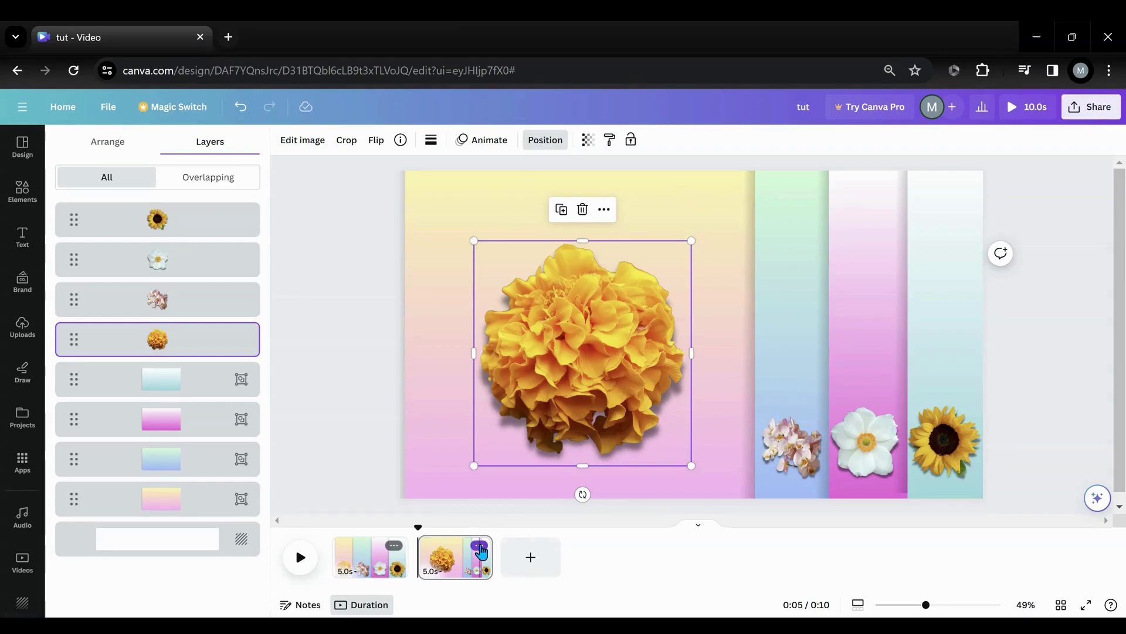
Duplicate the page with the enlarged marigold and select the marigold on the copy
{"action": "left_click", "coordinate": [480, 546]}
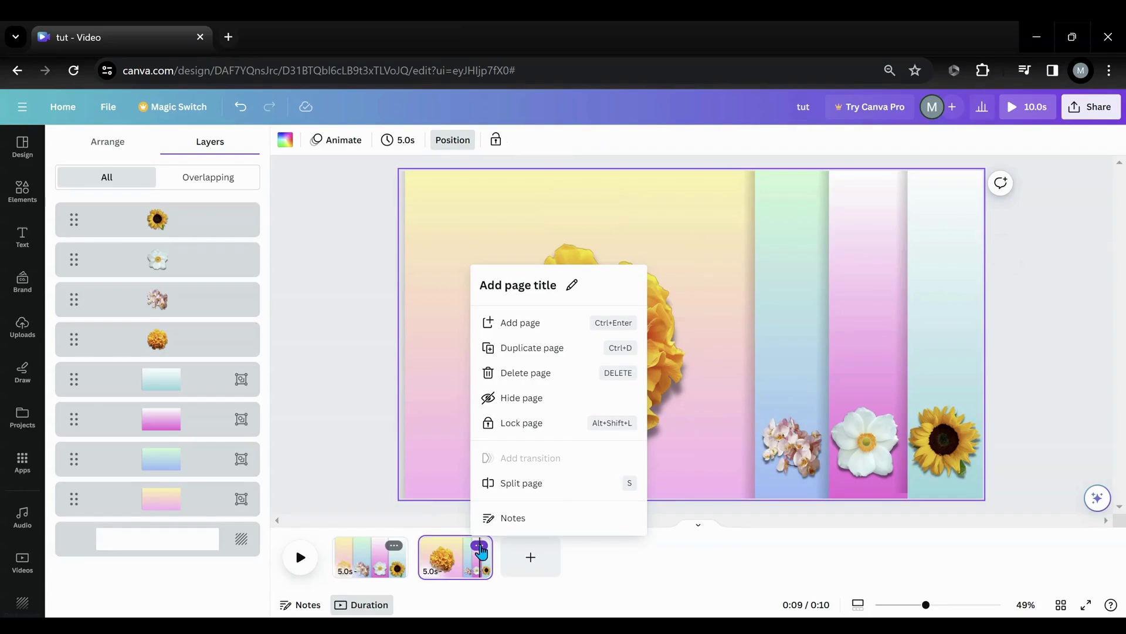
{"action": "left_click", "coordinate": [521, 359]}
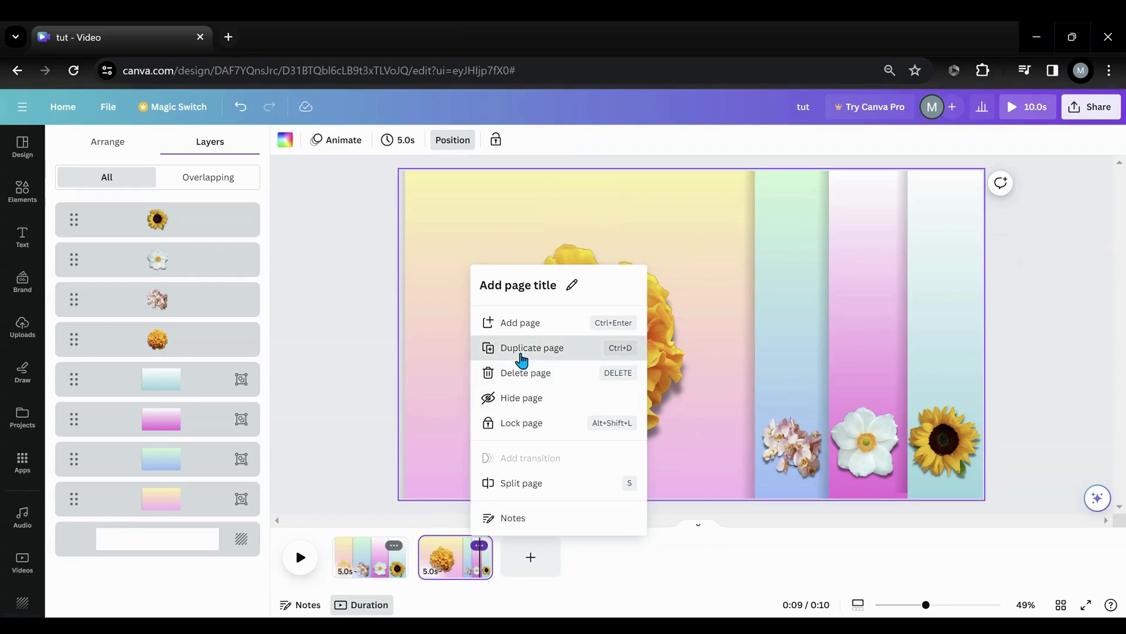
{"action": "left_click", "coordinate": [583, 428]}
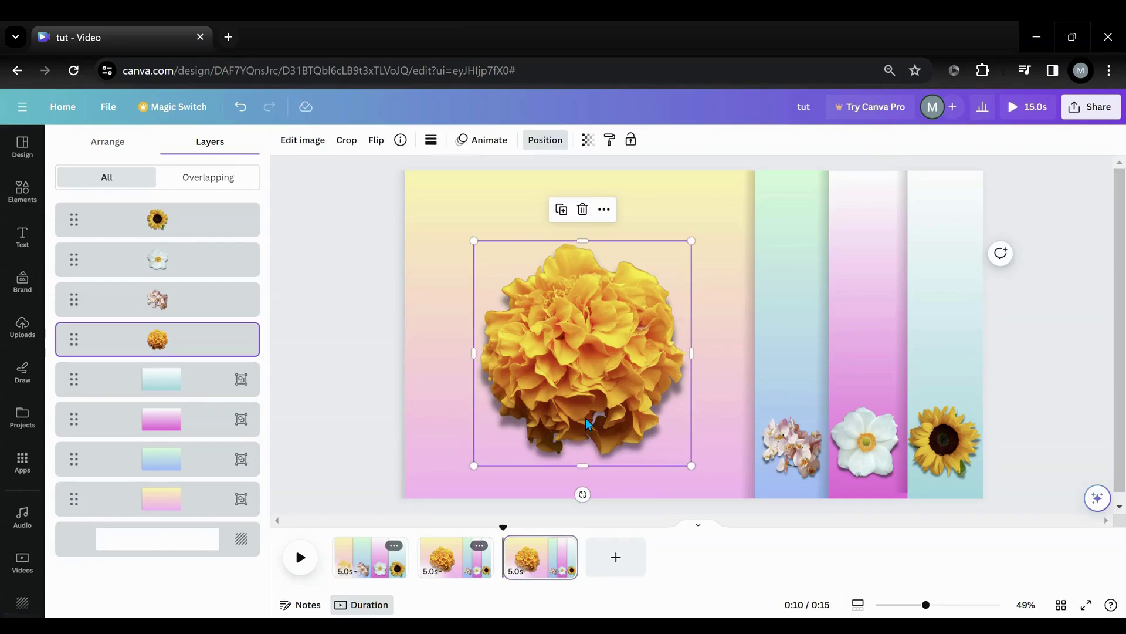
Shrink the marigold into the lower-left corner and shift the green-to-blue panel group left, leaving a narrow yellow-to-pink strip
{"action": "left_click_drag", "start_coordinate": [691, 241], "coordinate": [551, 422]}
{"action": "left_click_drag", "start_coordinate": [490, 452], "coordinate": [440, 458]}
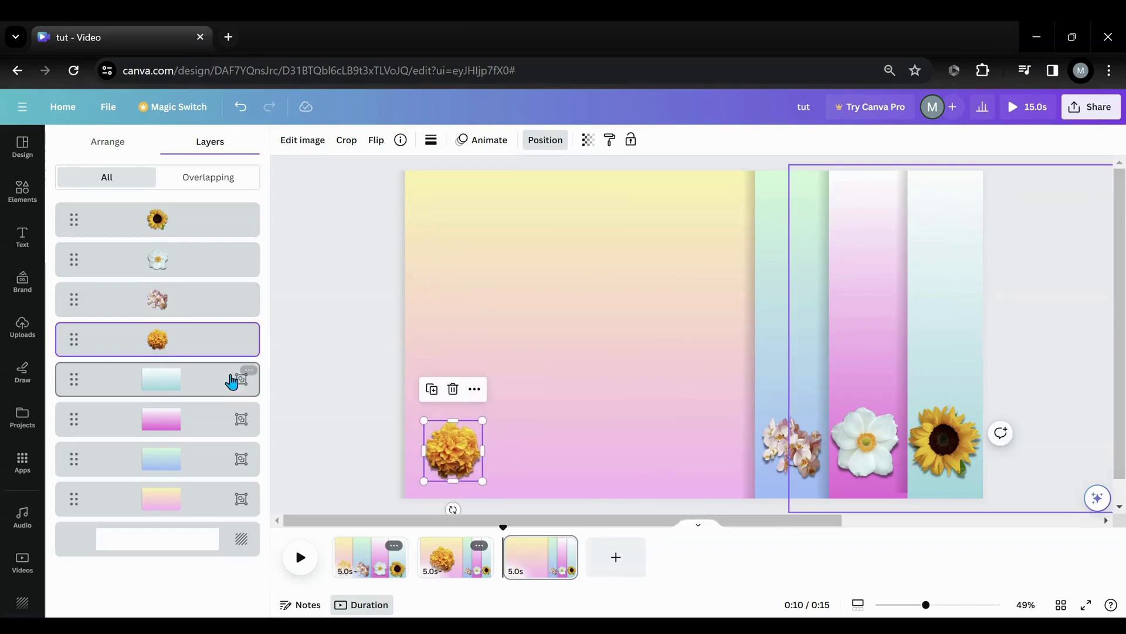
{"action": "left_click", "coordinate": [211, 387]}
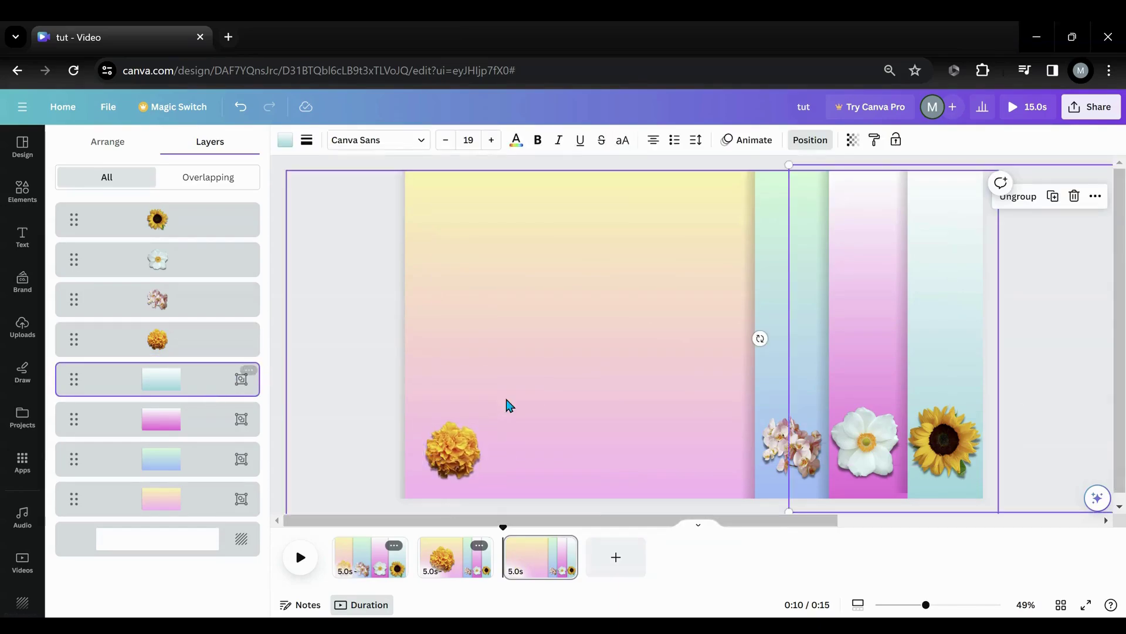
{"action": "left_click", "coordinate": [171, 456]}
{"action": "left_click_drag", "start_coordinate": [688, 362], "coordinate": [434, 369]}
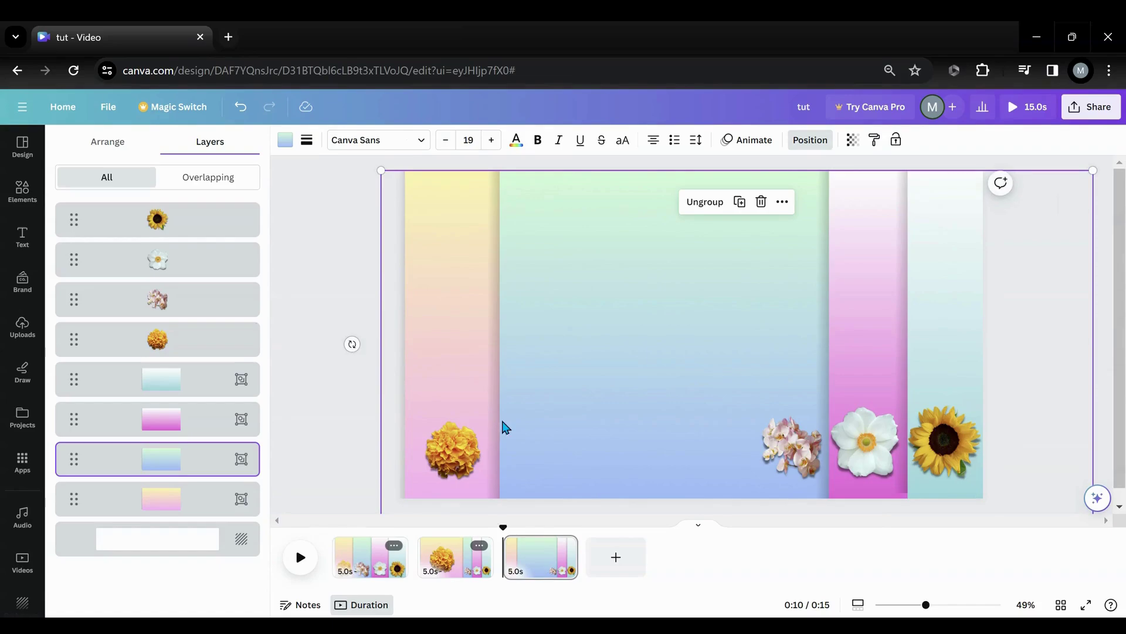
Nudge the small marigold and the green-to-blue panel group slightly left to fine-tune the yellow-to-pink strip
{"action": "left_click", "coordinate": [463, 460]}
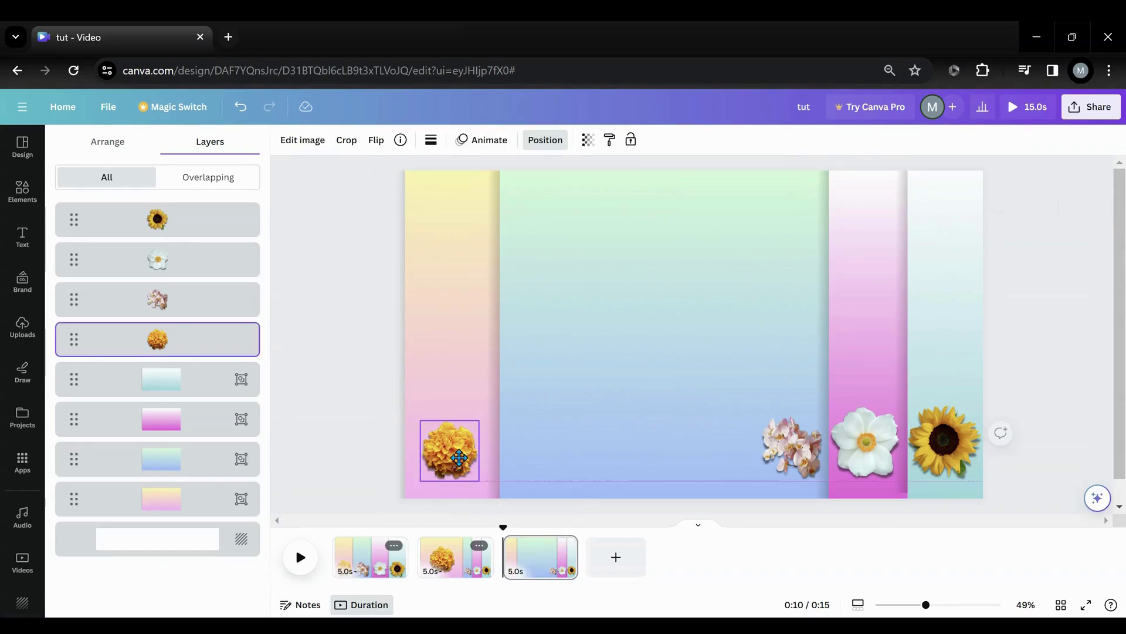
{"action": "left_click", "coordinate": [539, 415]}
{"action": "left_click_drag", "start_coordinate": [538, 415], "coordinate": [534, 409]}
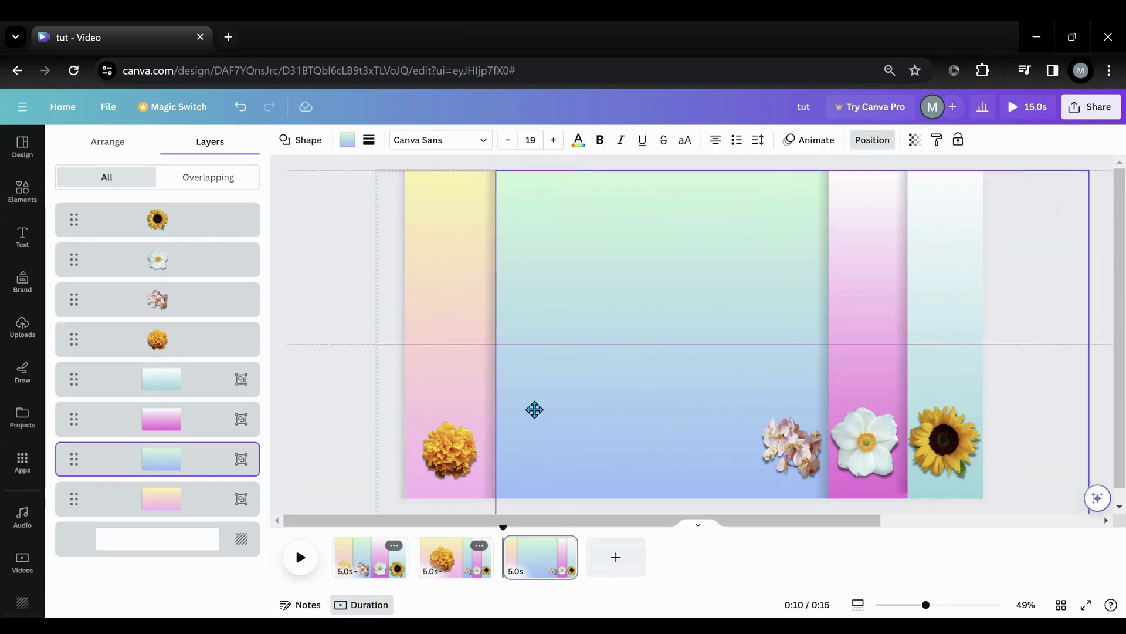
{"action": "left_click_drag", "start_coordinate": [534, 409], "coordinate": [533, 409]}
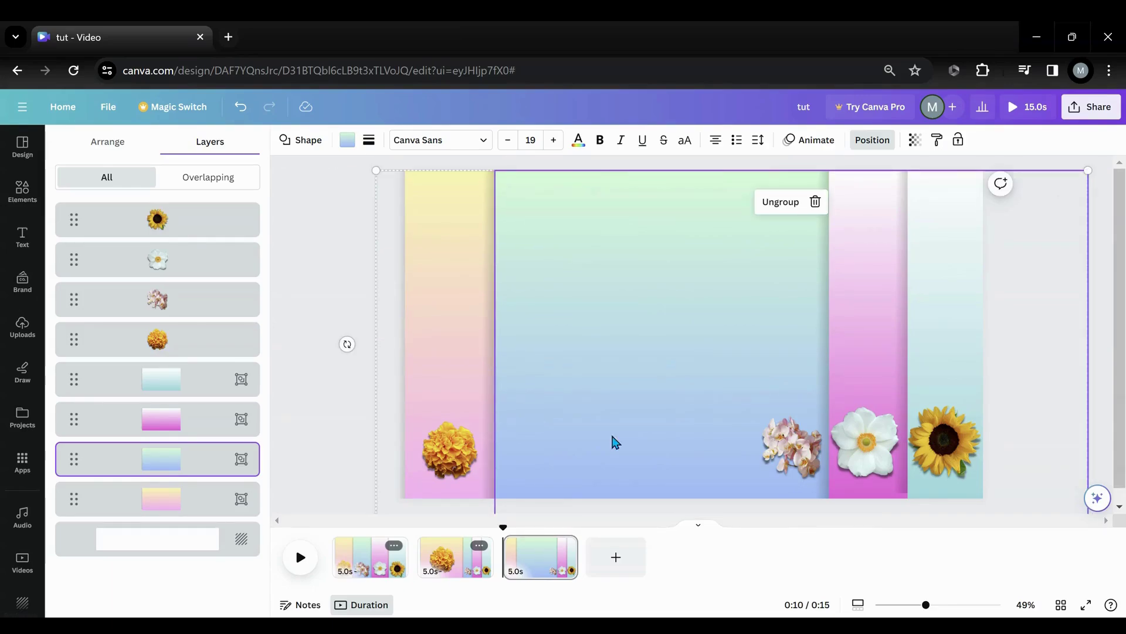
Enlarge the orchid and center it on the wide green-to-blue panel
{"action": "left_click", "coordinate": [777, 450]}
{"action": "left_click_drag", "start_coordinate": [805, 437], "coordinate": [771, 255]}
{"action": "left_click_drag", "start_coordinate": [645, 386], "coordinate": [555, 456]}
{"action": "mouse_move", "coordinate": [661, 380]}
{"action": "left_mouse_down"}
{"action": "mouse_move", "coordinate": [663, 364]}
{"action": "mouse_move", "coordinate": [653, 375]}
{"action": "left_mouse_up"}
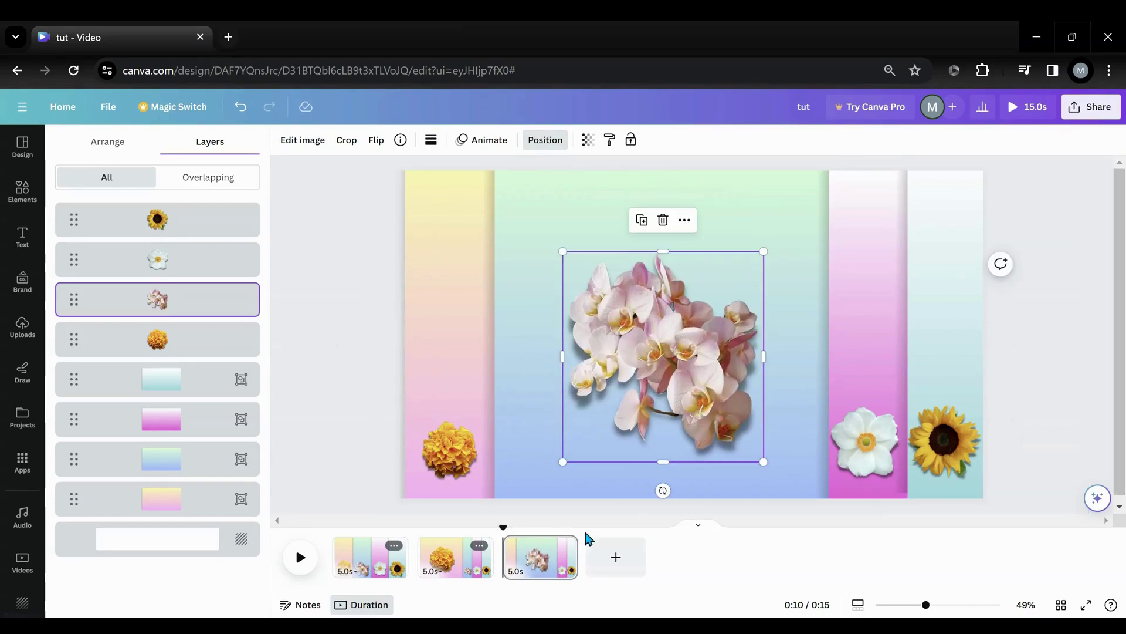
Duplicate the page with the enlarged orchid, then shrink the orchid on the copy at the panel's lower left, level with the marigold
{"action": "left_click", "coordinate": [565, 546]}
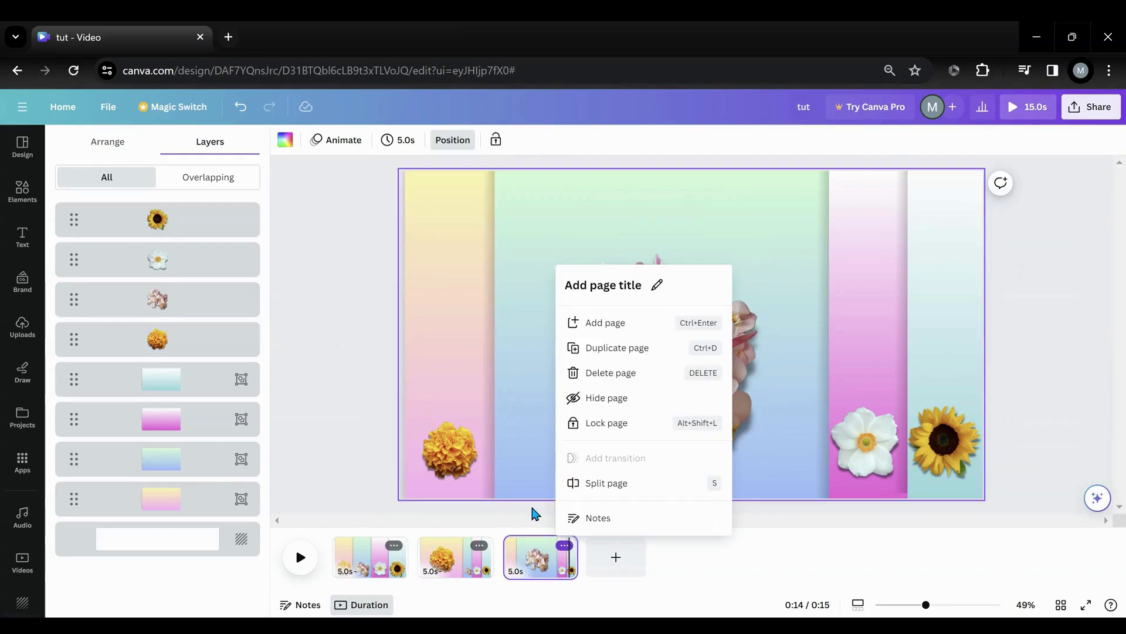
{"action": "left_click", "coordinate": [601, 351]}
{"action": "left_click_drag", "start_coordinate": [762, 251], "coordinate": [564, 426]}
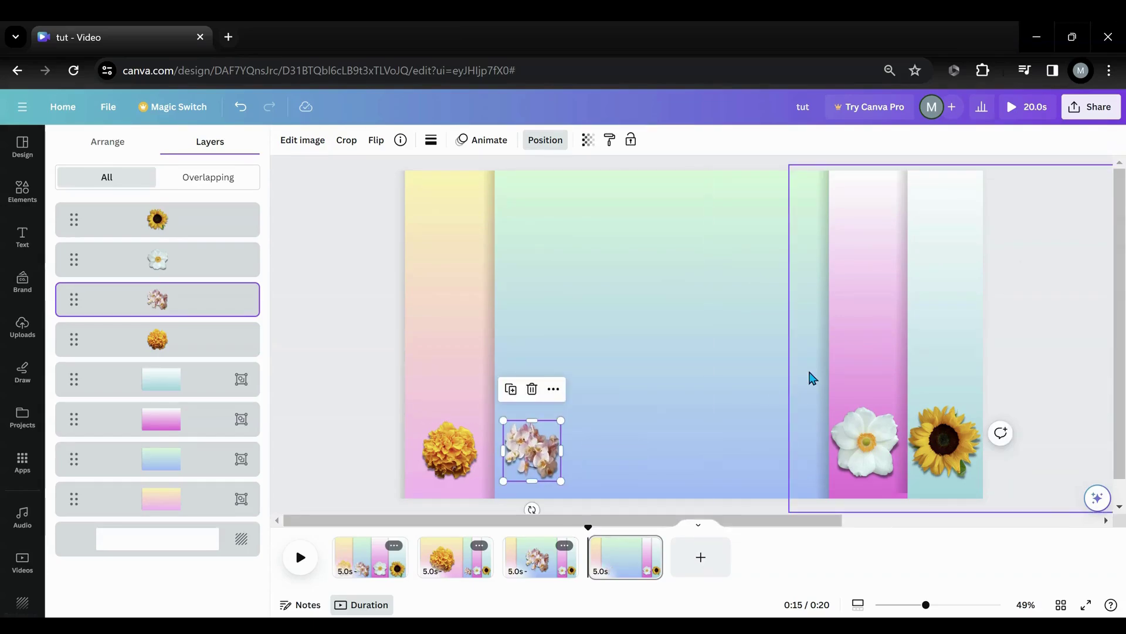
Shift the white-to-magenta panel group left beside the small orchid, then enlarge the white flower and center it on the widened panel
{"action": "left_click", "coordinate": [206, 425]}
{"action": "left_click_drag", "start_coordinate": [812, 362], "coordinate": [523, 365]}
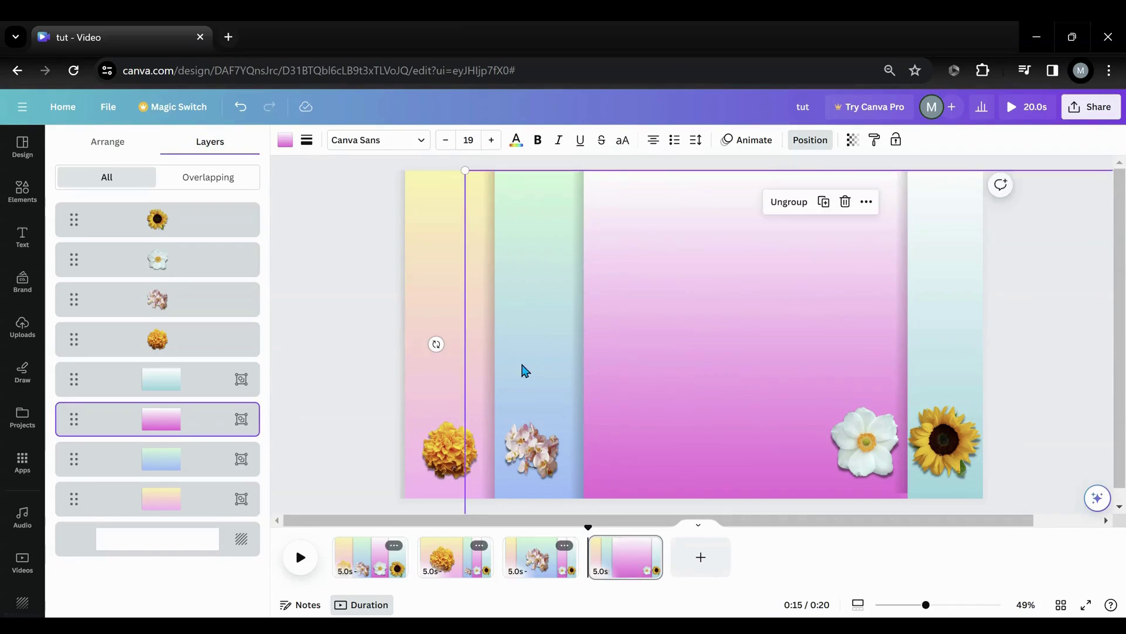
{"action": "left_click_drag", "start_coordinate": [848, 444], "coordinate": [731, 404]}
{"action": "left_click_drag", "start_coordinate": [782, 367], "coordinate": [843, 230]}
{"action": "left_click_drag", "start_coordinate": [825, 348], "coordinate": [754, 348]}
Duplicate the page with the enlarged white flower, then shrink the flower on the copy at the panel's lower left, beside the orchid
{"action": "left_click", "coordinate": [649, 545]}
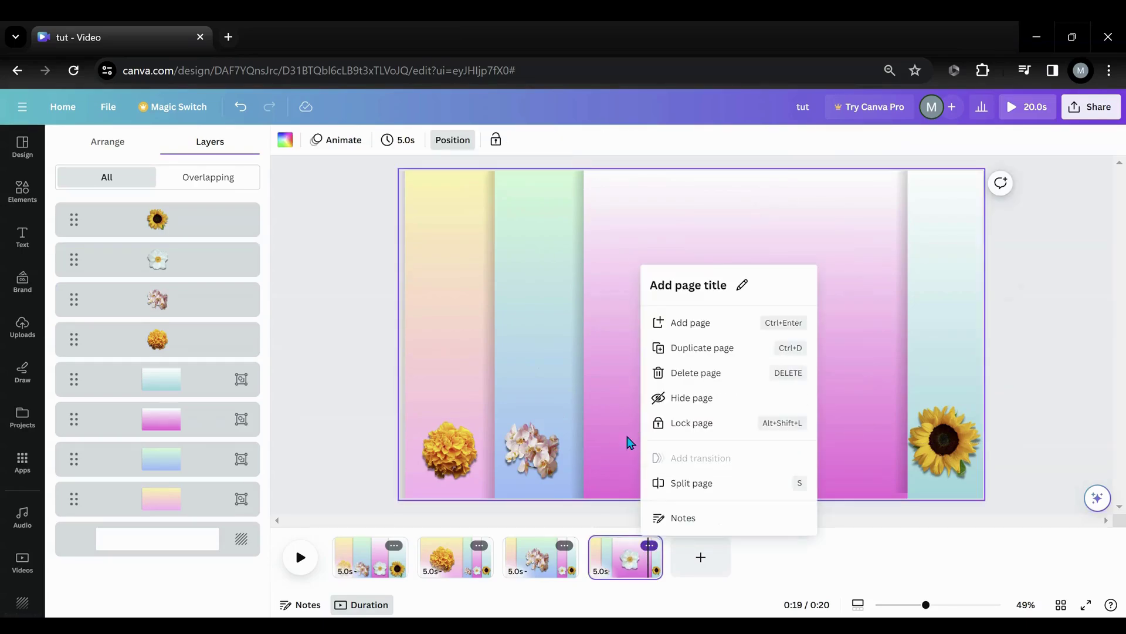
{"action": "left_click", "coordinate": [687, 348]}
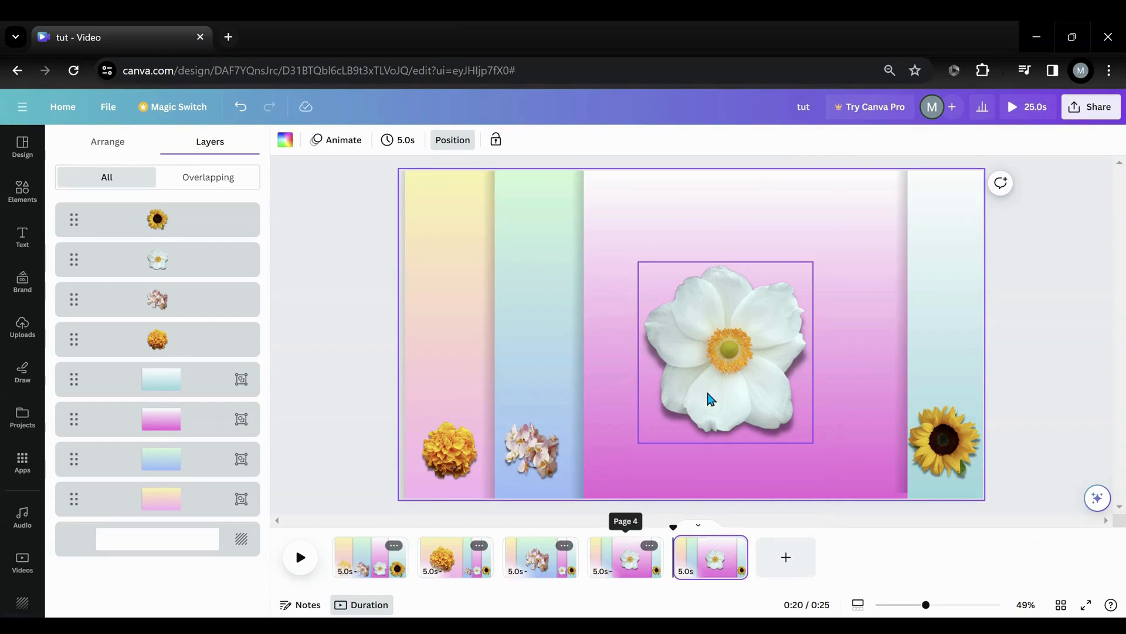
{"action": "left_click", "coordinate": [787, 297]}
{"action": "left_click_drag", "start_coordinate": [812, 261], "coordinate": [639, 452]}
Shift the white-to-teal panel group left to leave a narrow magenta strip, then move the sunflower onto the widened panel and enlarge it
{"action": "left_click", "coordinate": [952, 338]}
{"action": "left_click_drag", "start_coordinate": [950, 337], "coordinate": [736, 345]}
{"action": "left_click", "coordinate": [922, 439]}
{"action": "left_click_drag", "start_coordinate": [922, 439], "coordinate": [823, 362]}
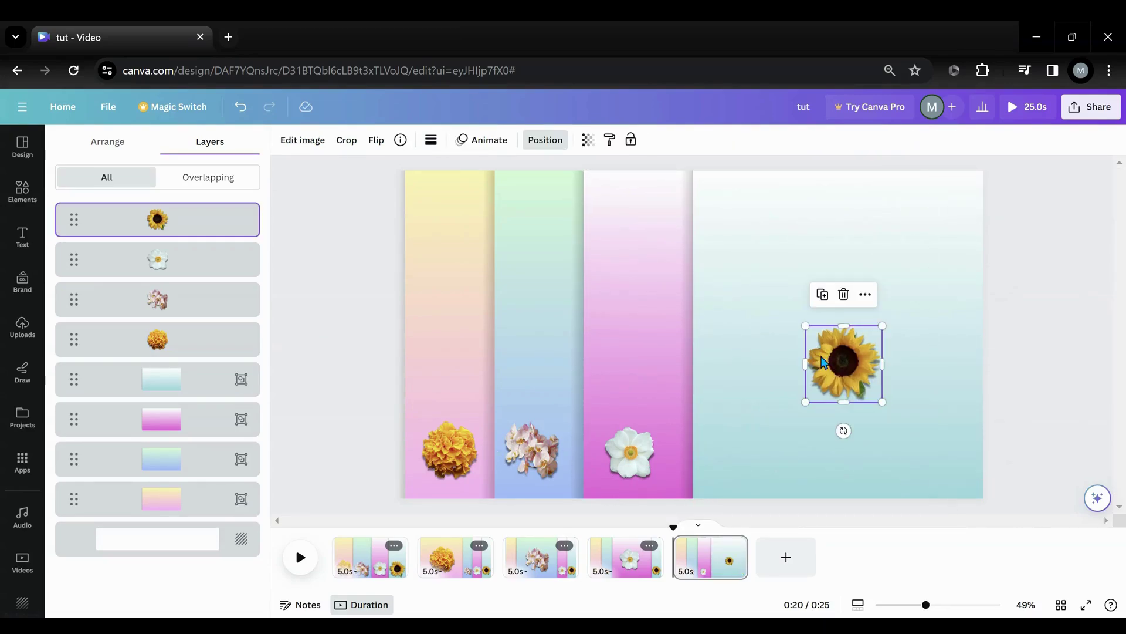
{"action": "left_click_drag", "start_coordinate": [882, 326], "coordinate": [950, 258]}
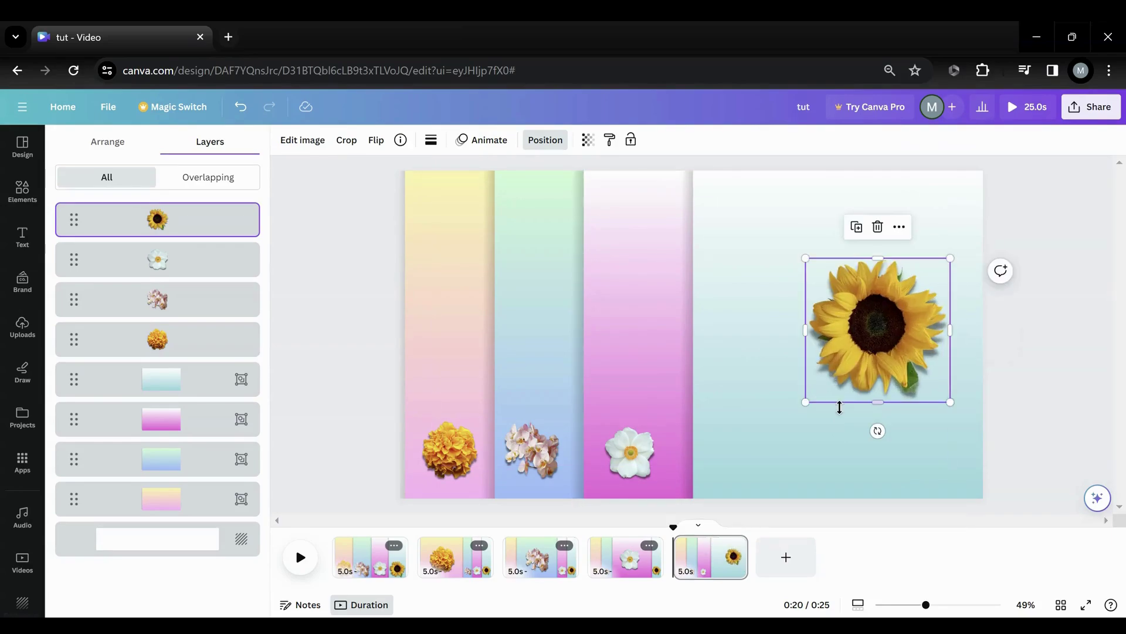
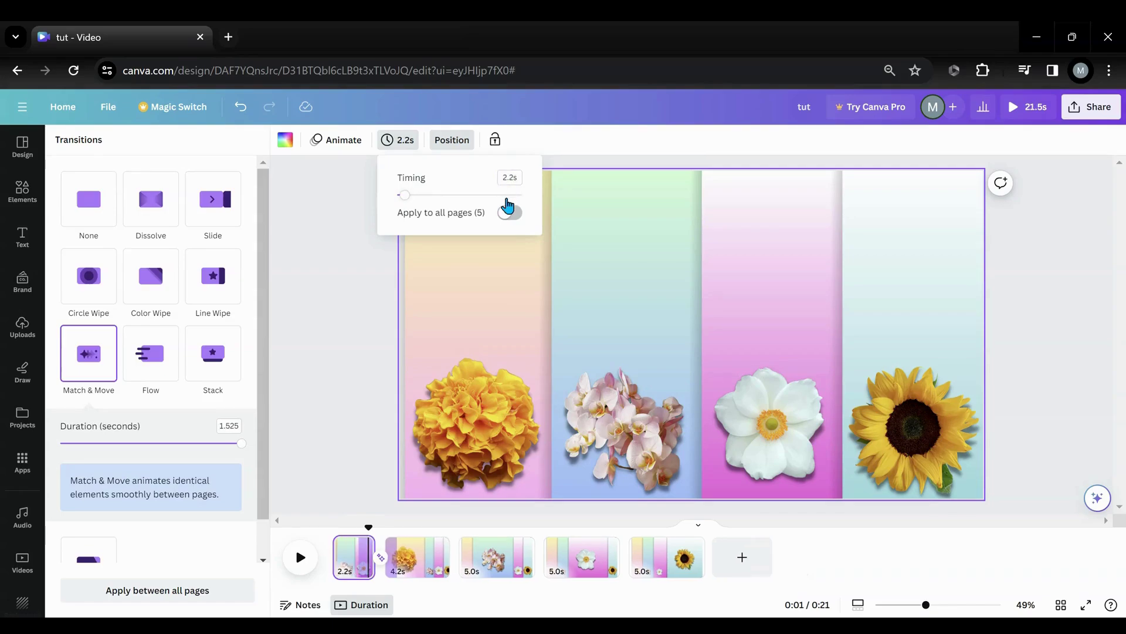
Apply the page timing to all five pages and set it to 1.3 s
{"action": "left_click", "coordinate": [509, 213]}
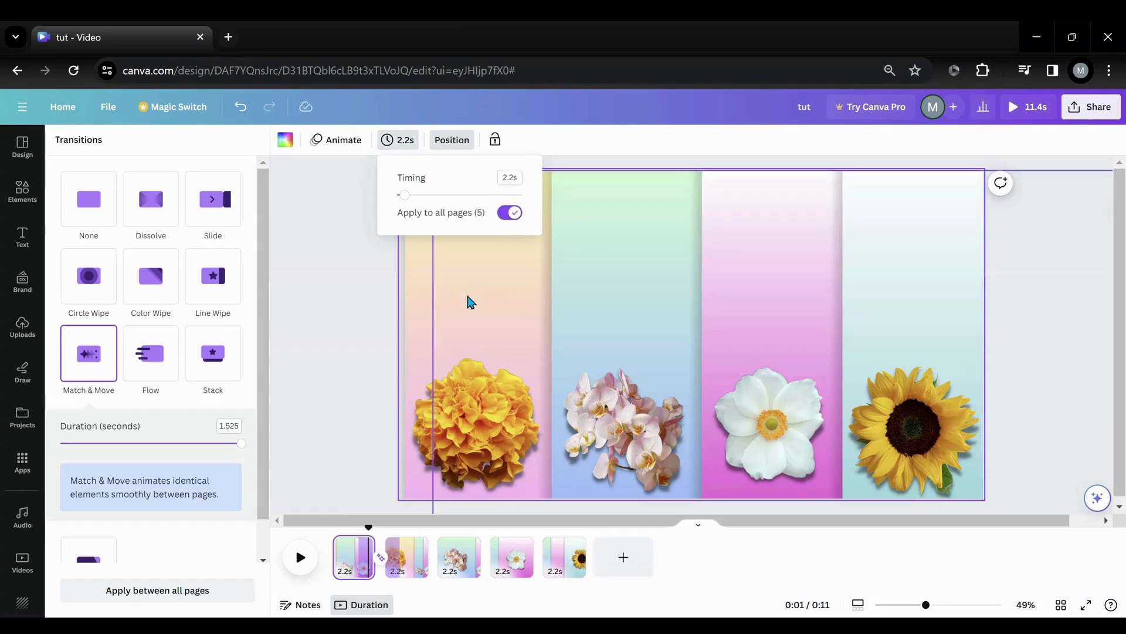
{"action": "left_click", "coordinate": [504, 178]}
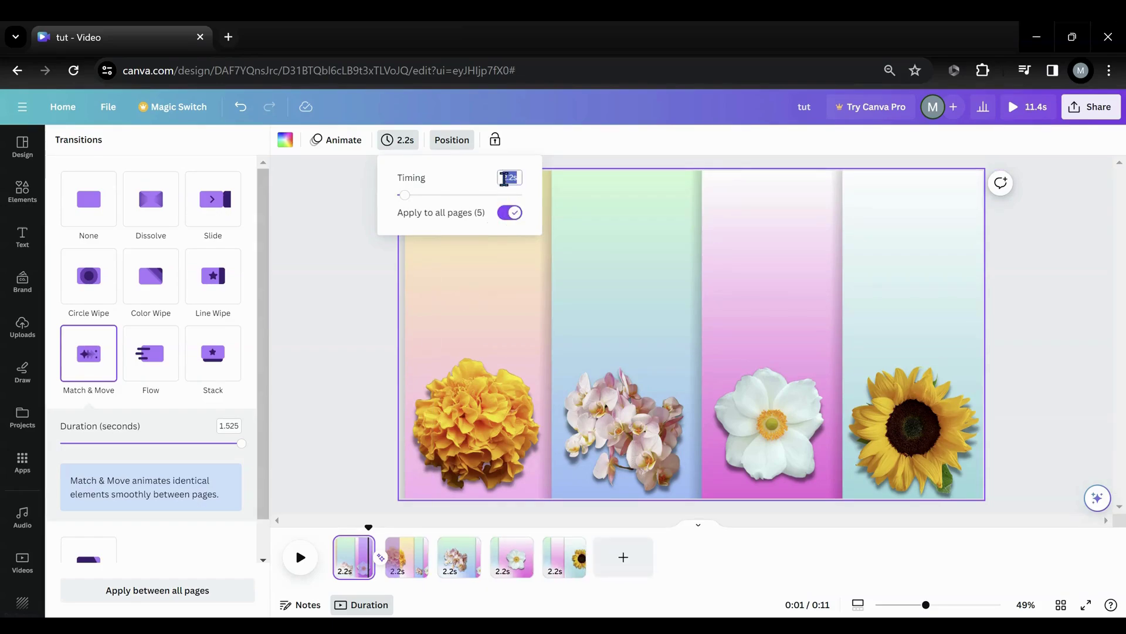
{"action": "type", "text": "1.3"}
{"action": "key", "text": "Return"}
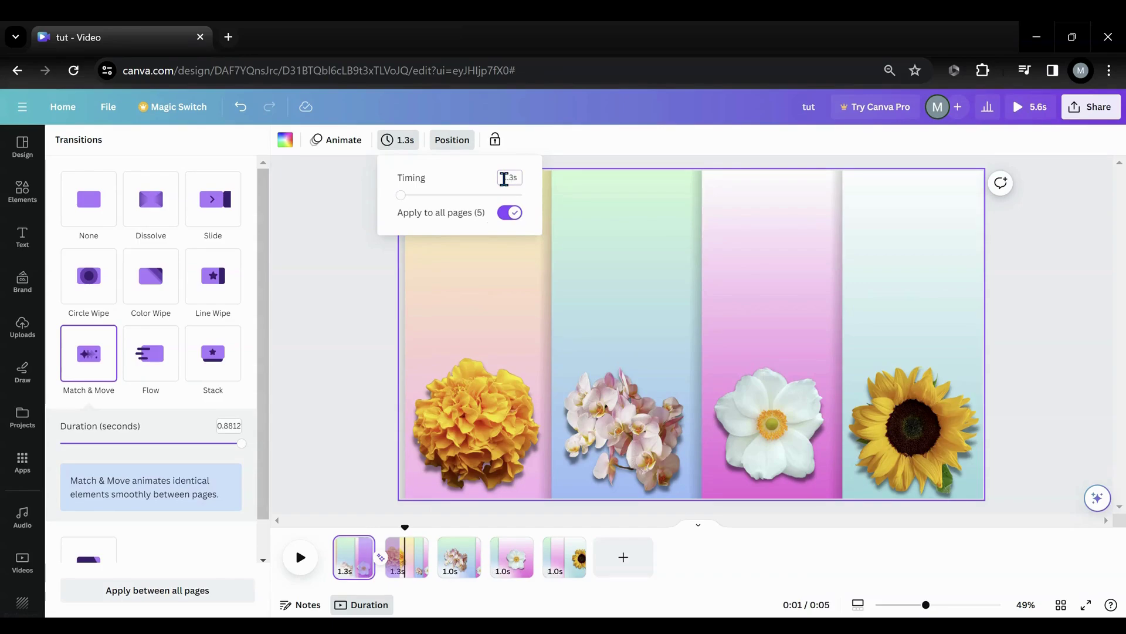
{"action": "left_click", "coordinate": [510, 213]}
{"action": "left_click", "coordinate": [510, 214]}
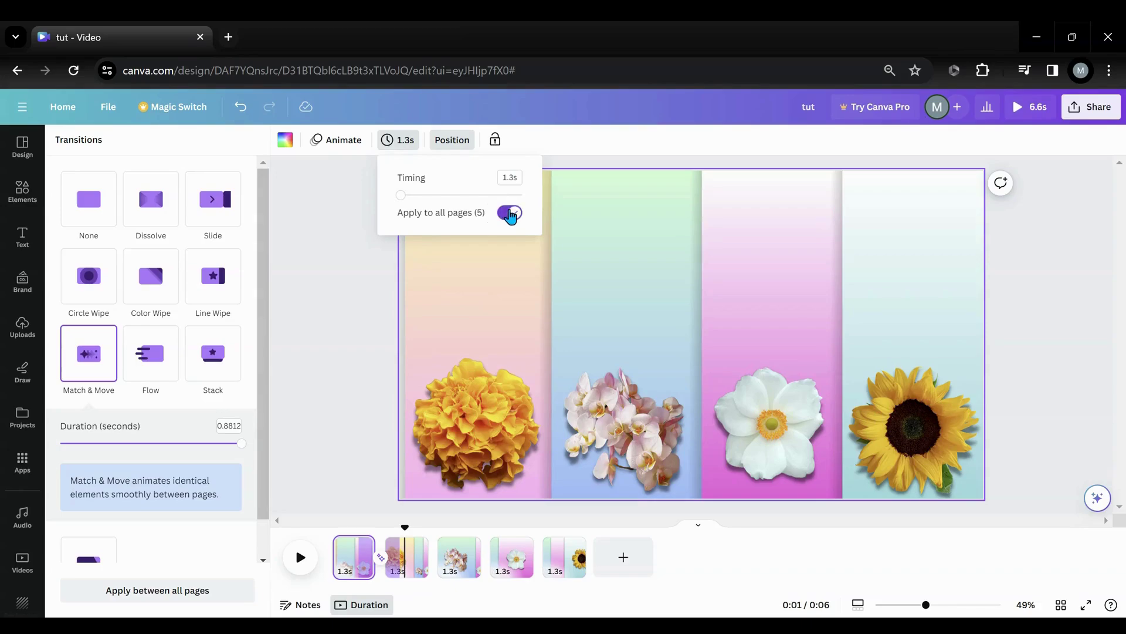
Set the timing of all five pages to 1.0 s
{"action": "left_click", "coordinate": [512, 178]}
{"action": "type", "text": "1.0"}
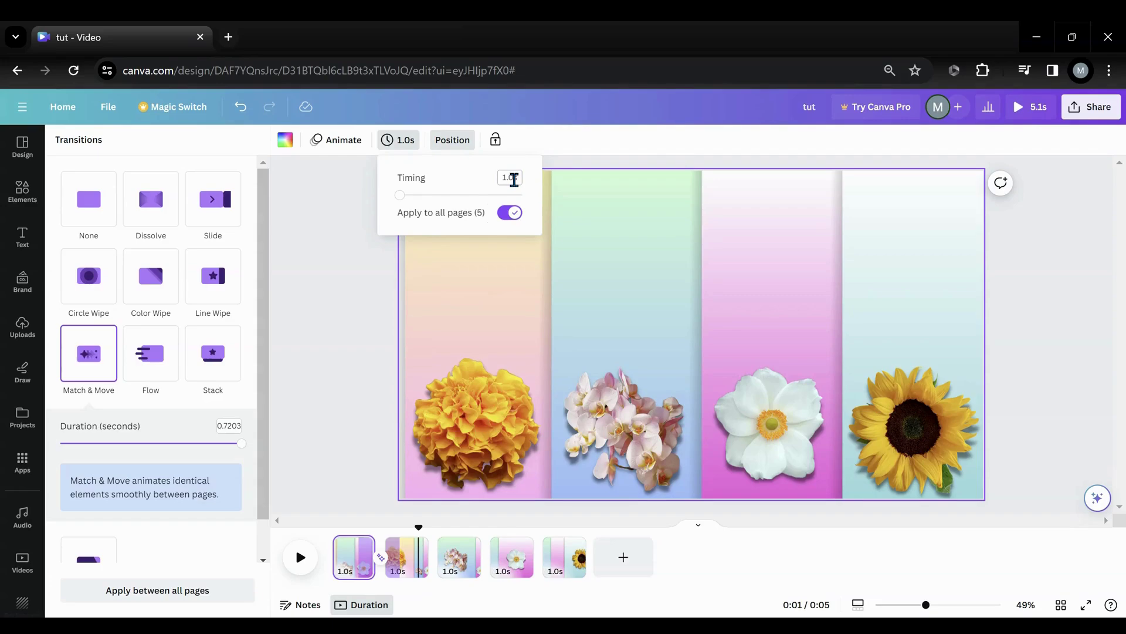
{"action": "key", "text": "Return"}
Set the shared timing of all five pages to 1.8 s
{"action": "left_click", "coordinate": [513, 176]}
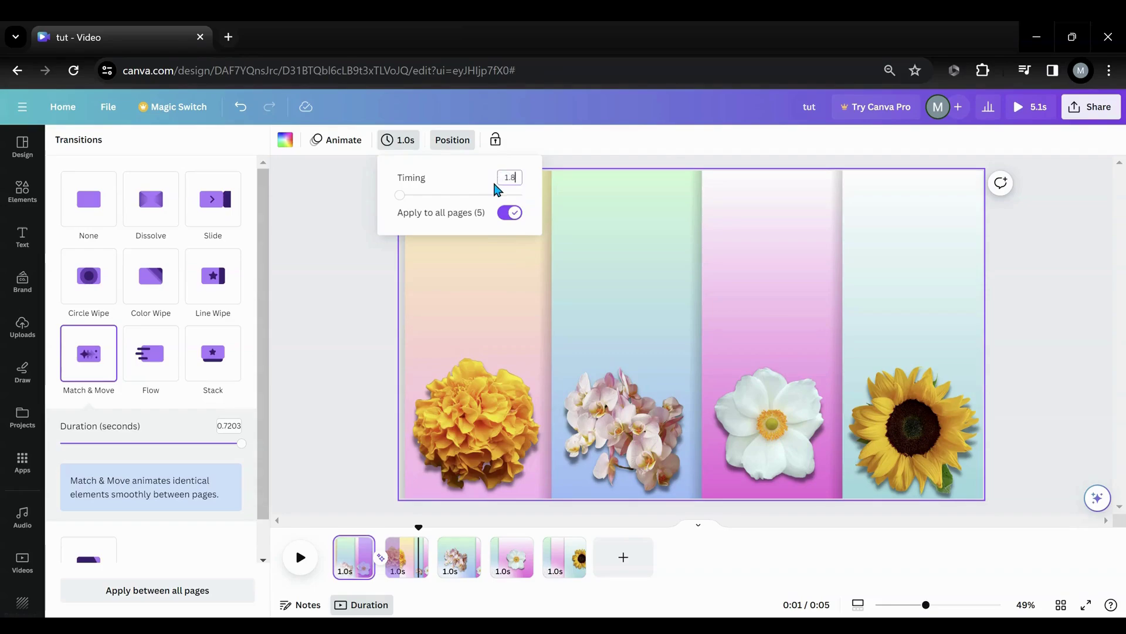
{"action": "key", "text": "Return"}
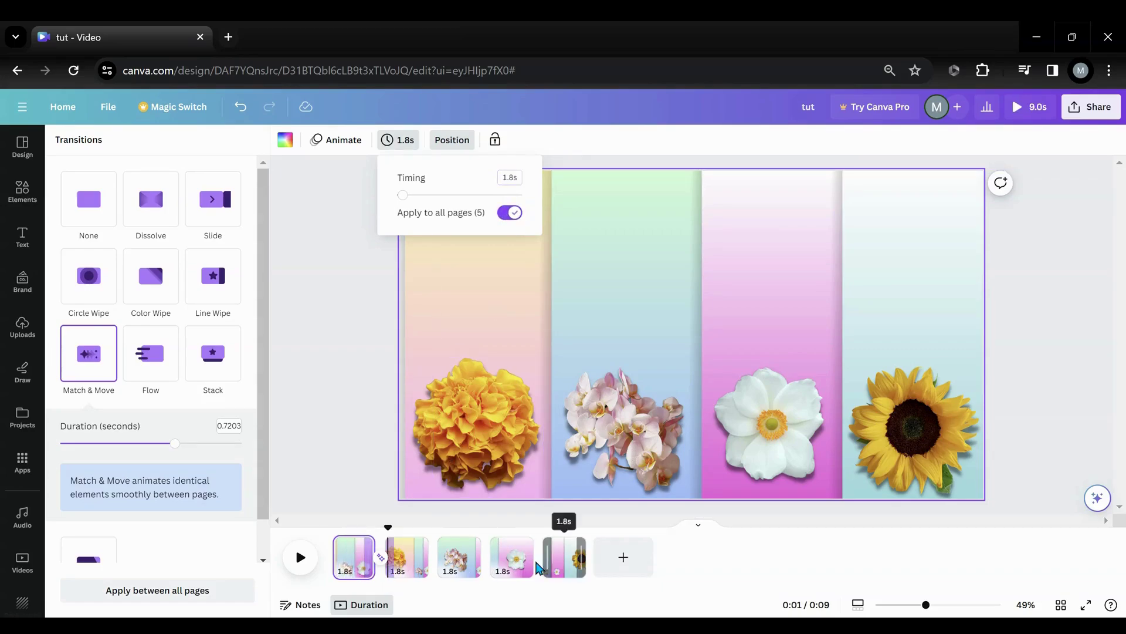
Apply the Match & Move transition between all pages with a duration of 1 second
{"action": "left_click", "coordinate": [119, 592]}
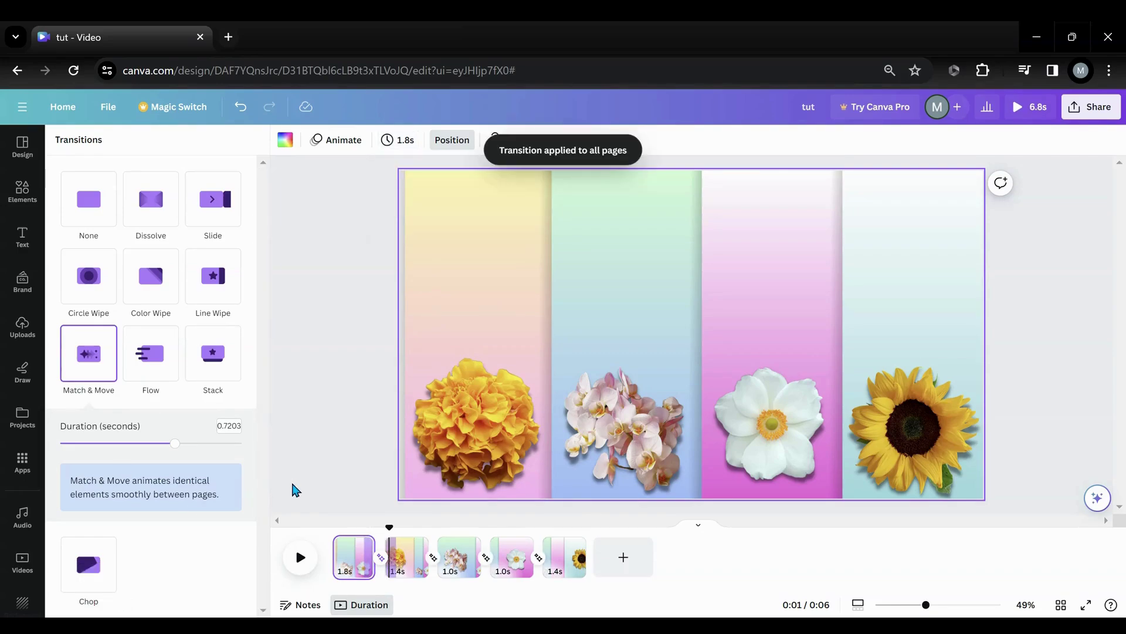
{"action": "left_click_drag", "start_coordinate": [175, 444], "coordinate": [234, 444]}
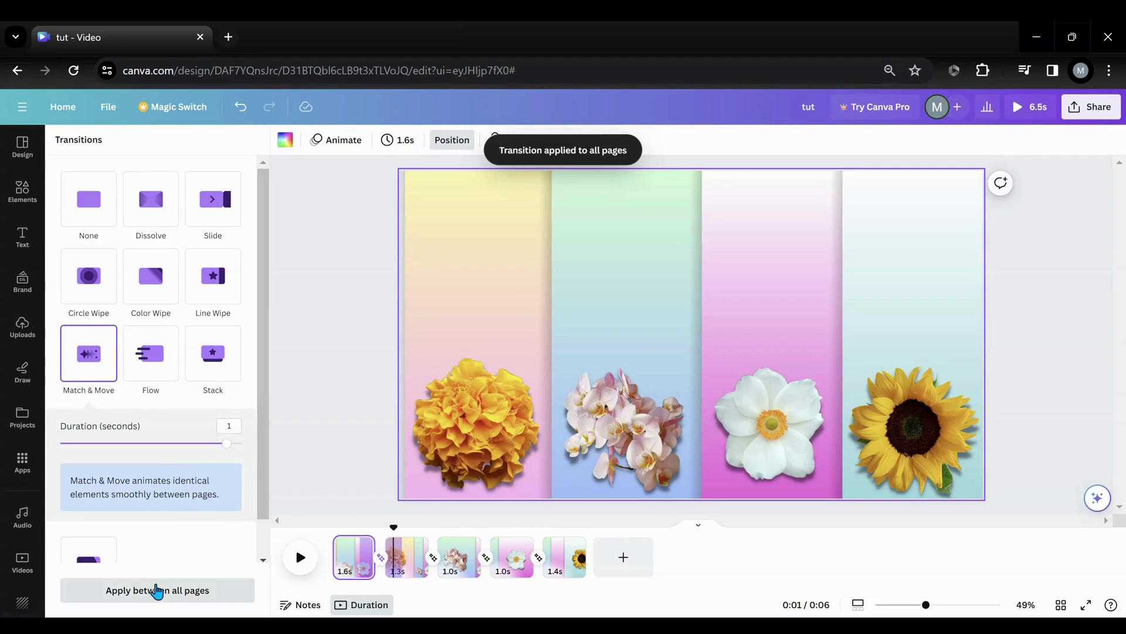
{"action": "left_click", "coordinate": [155, 591]}
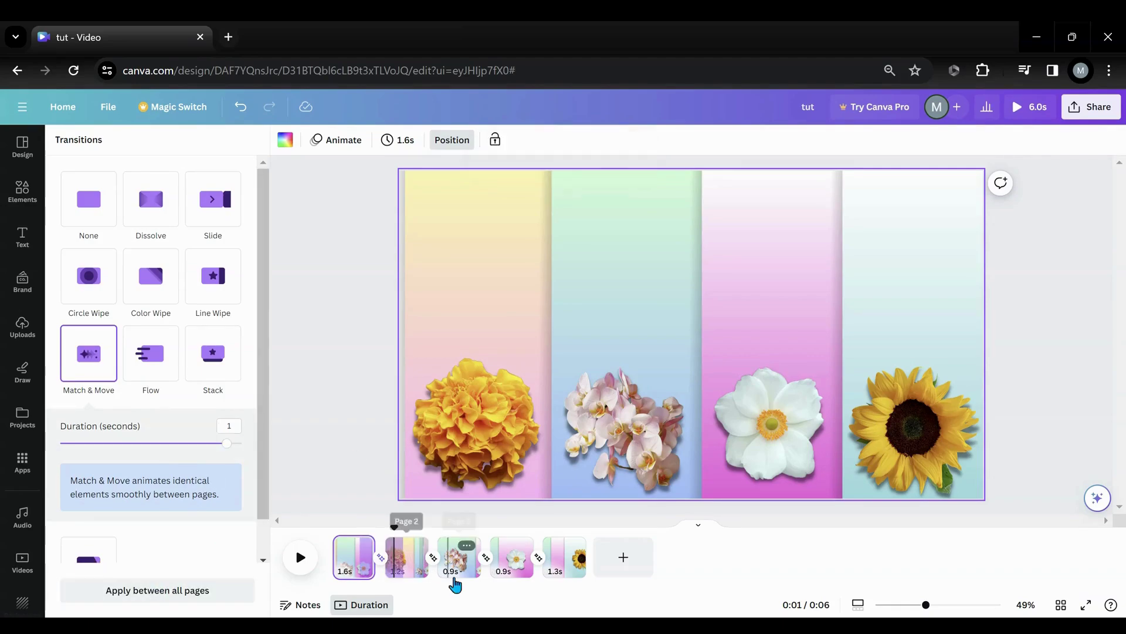
Reapply one timing of 1.8 s to all five pages, turn the all-pages option off, and play the video
{"action": "left_click", "coordinate": [408, 147]}
{"action": "left_click", "coordinate": [508, 213]}
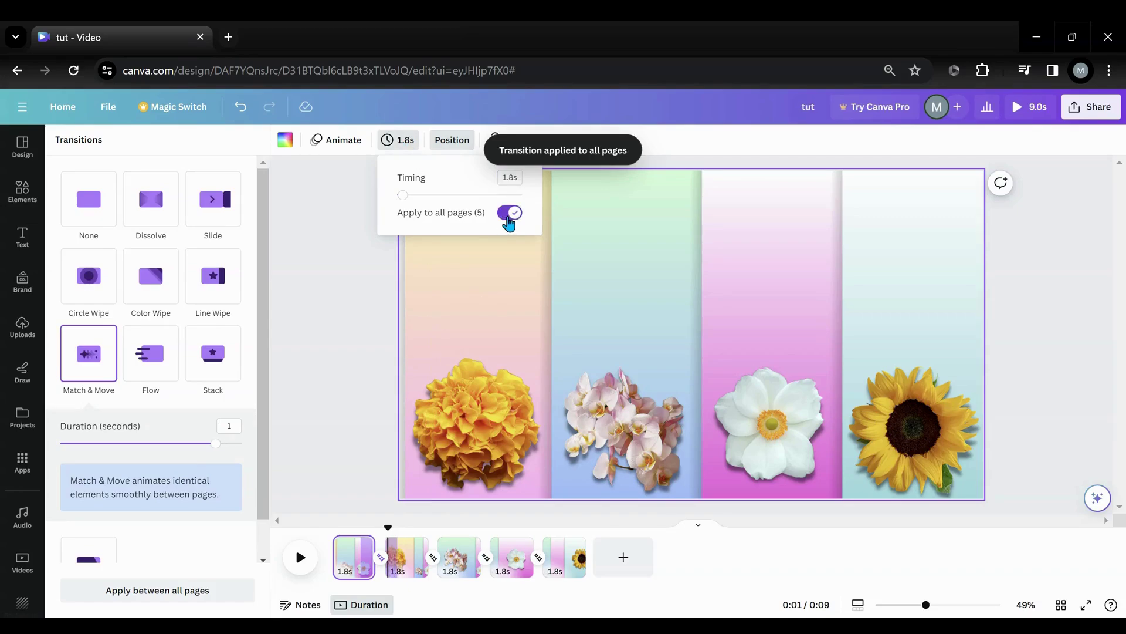
{"action": "left_click", "coordinate": [508, 214]}
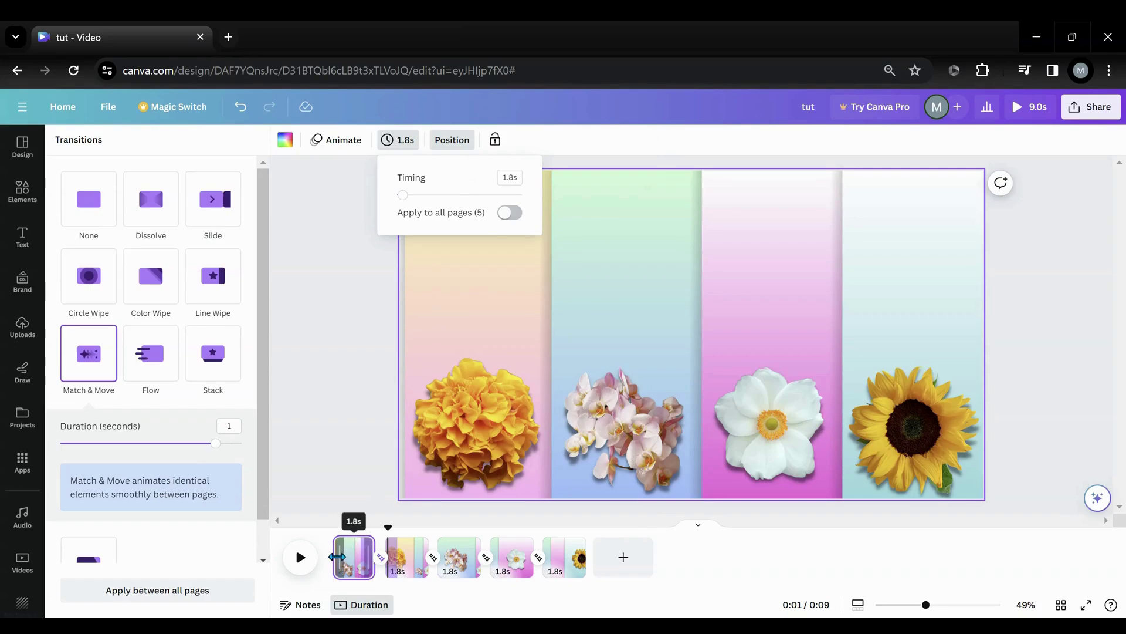
{"action": "left_click", "coordinate": [300, 567]}
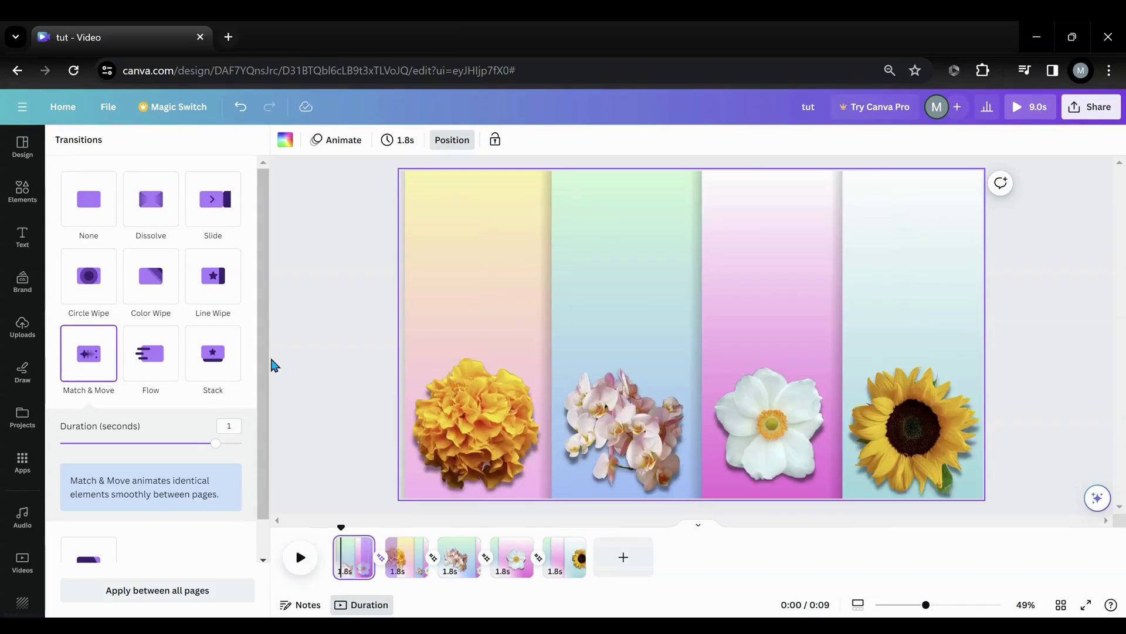
Try the "hugs + kisses" font combination in white on the first page, then delete it
{"action": "left_click", "coordinate": [22, 237]}
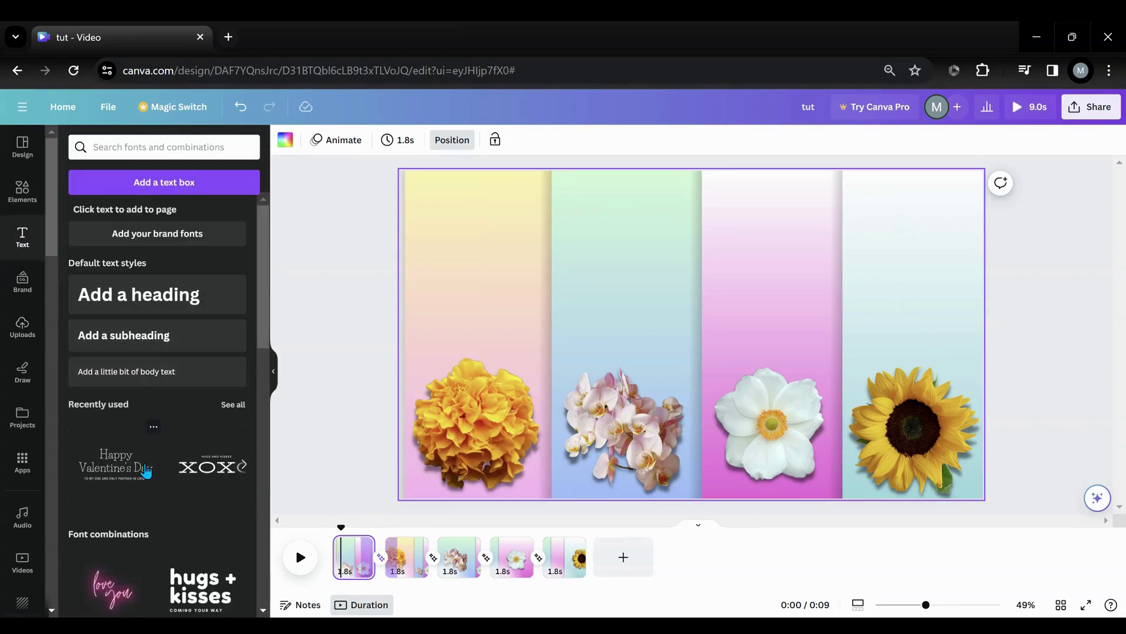
{"action": "scroll", "coordinate": [146, 471], "scroll_direction": "down", "scroll_amount": 1}
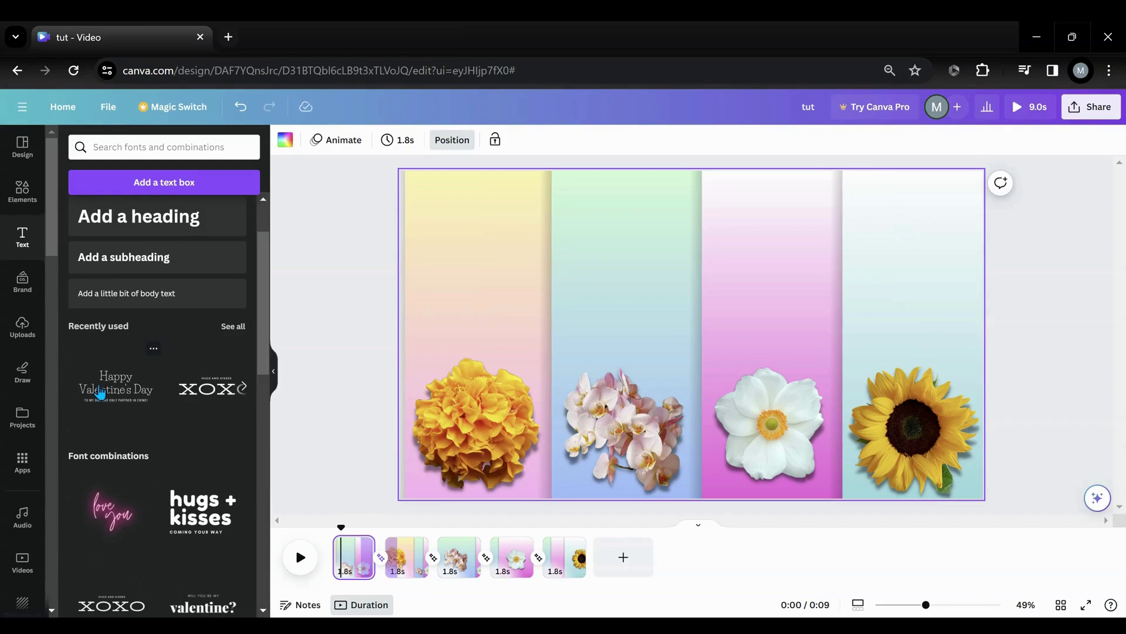
{"action": "left_click", "coordinate": [174, 515]}
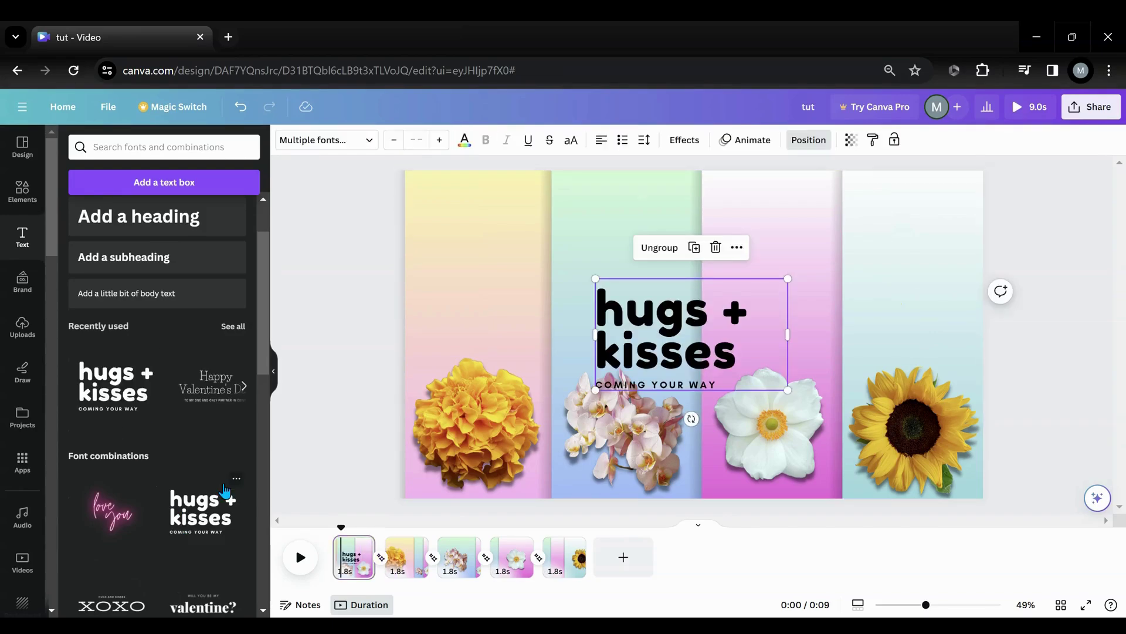
{"action": "left_click", "coordinate": [459, 151]}
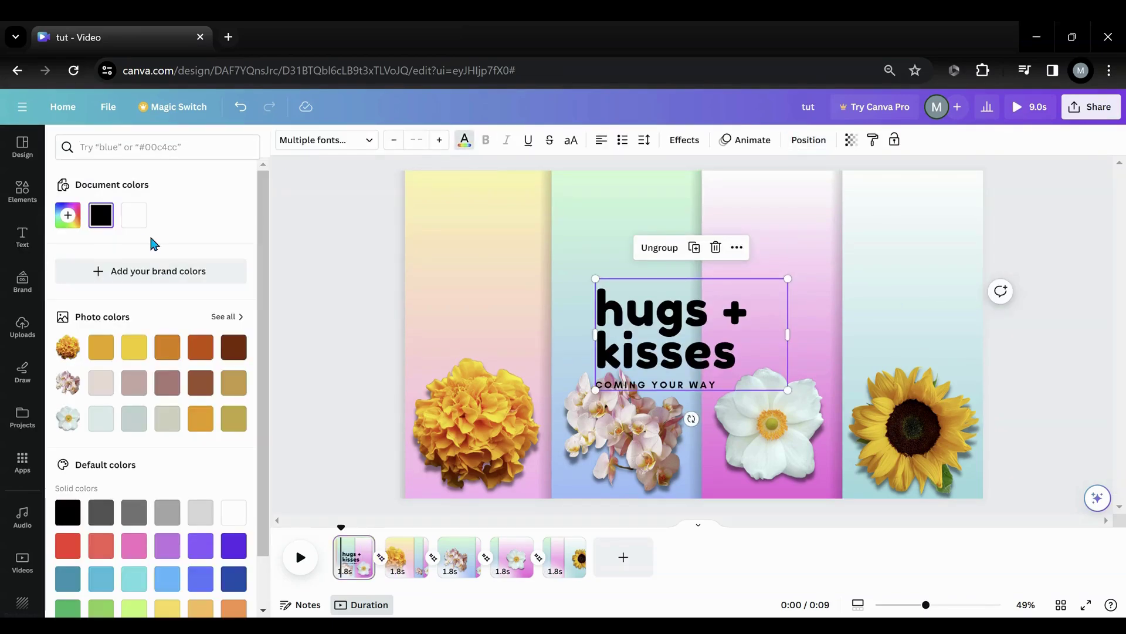
{"action": "left_click", "coordinate": [233, 512]}
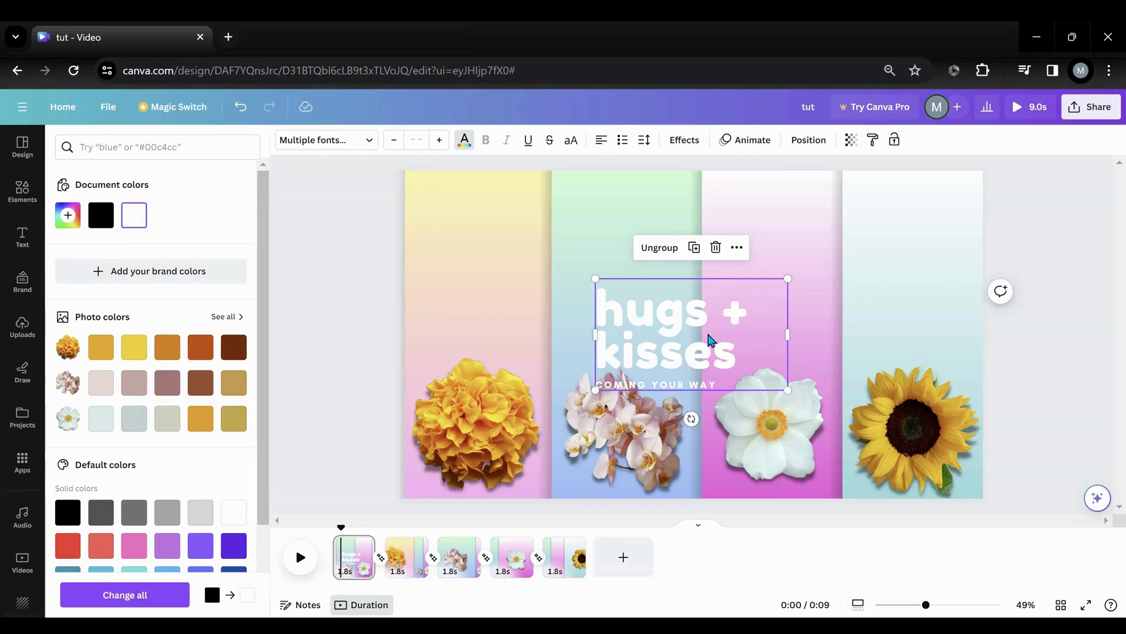
{"action": "left_click", "coordinate": [715, 247]}
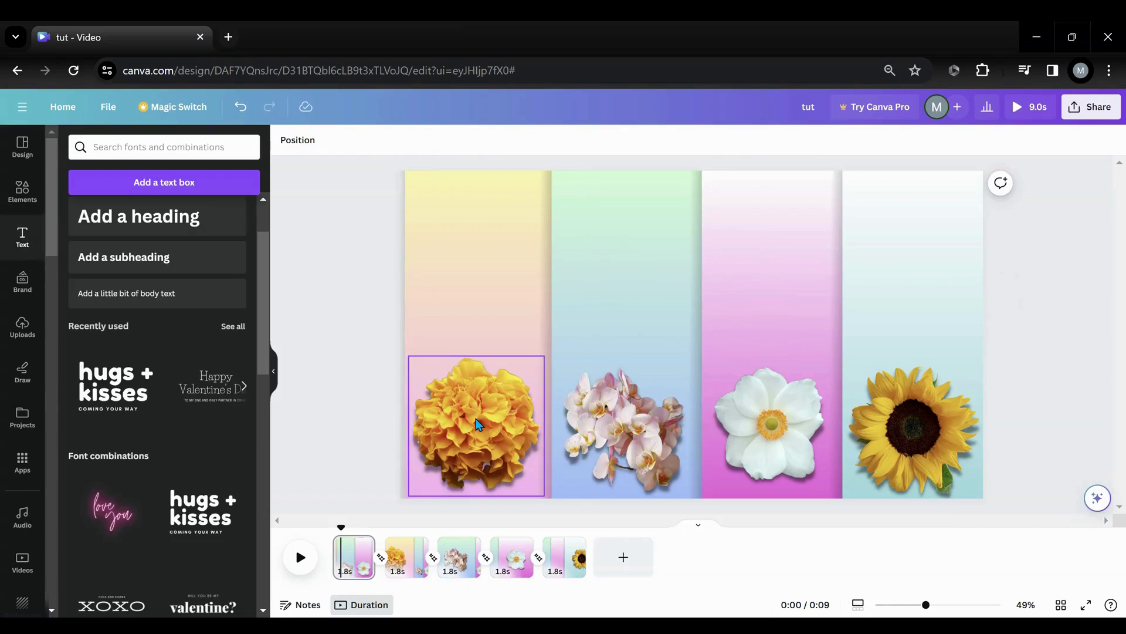
Add the "hugs + kisses" font combination to the second page and place it near the page's top over the marigold
{"action": "left_click", "coordinate": [393, 571]}
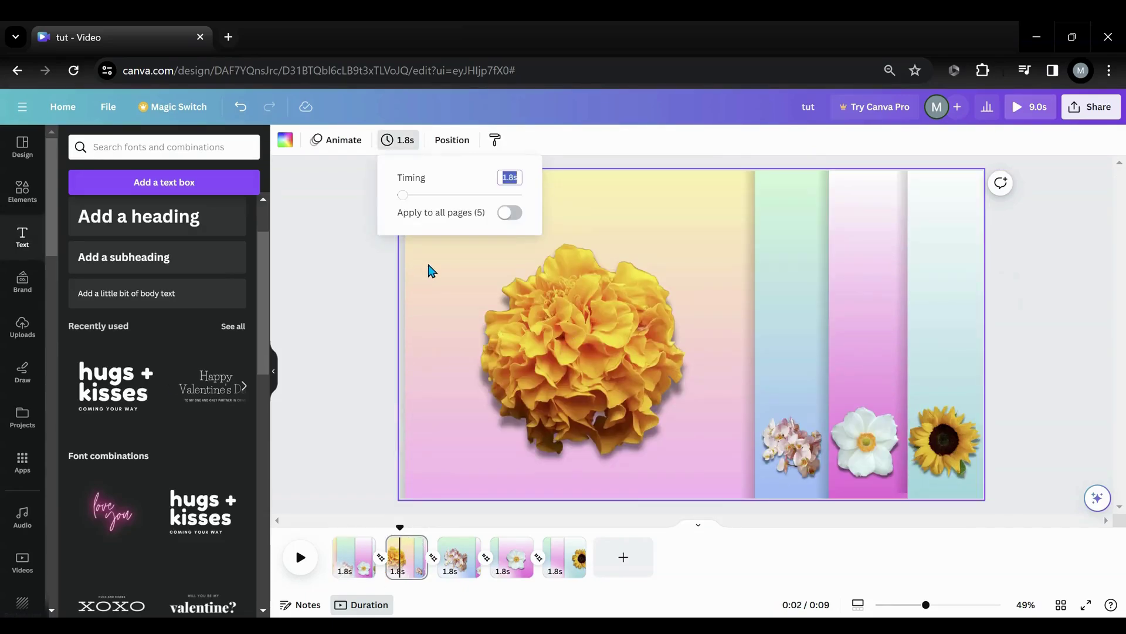
{"action": "left_click", "coordinate": [138, 391]}
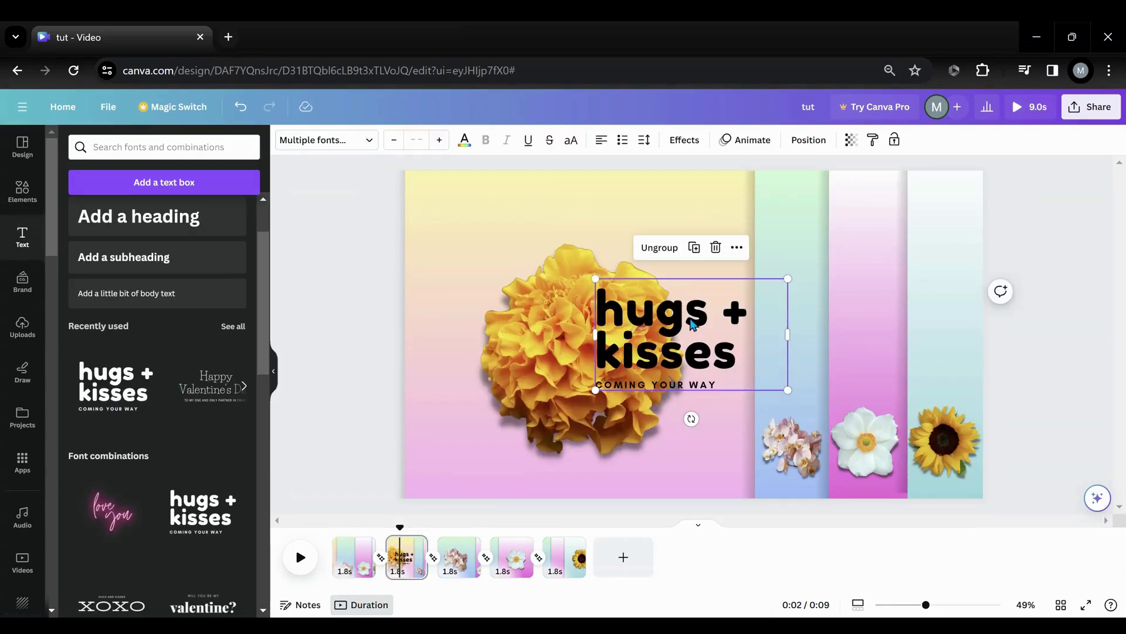
{"action": "left_click_drag", "start_coordinate": [702, 318], "coordinate": [612, 218]}
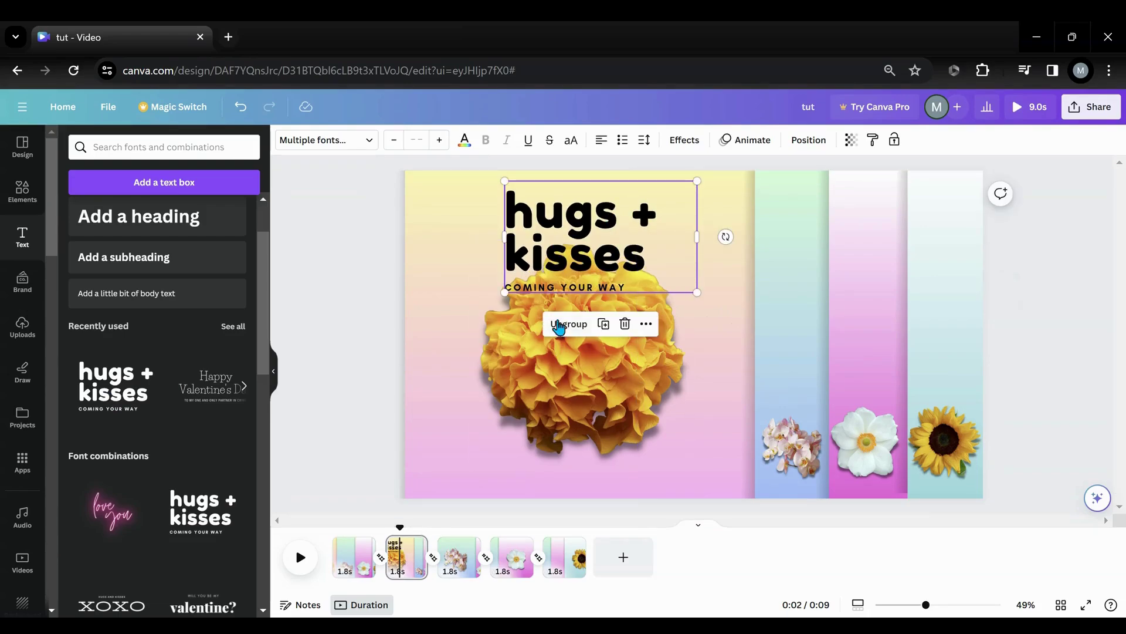
{"action": "left_click", "coordinate": [464, 140]}
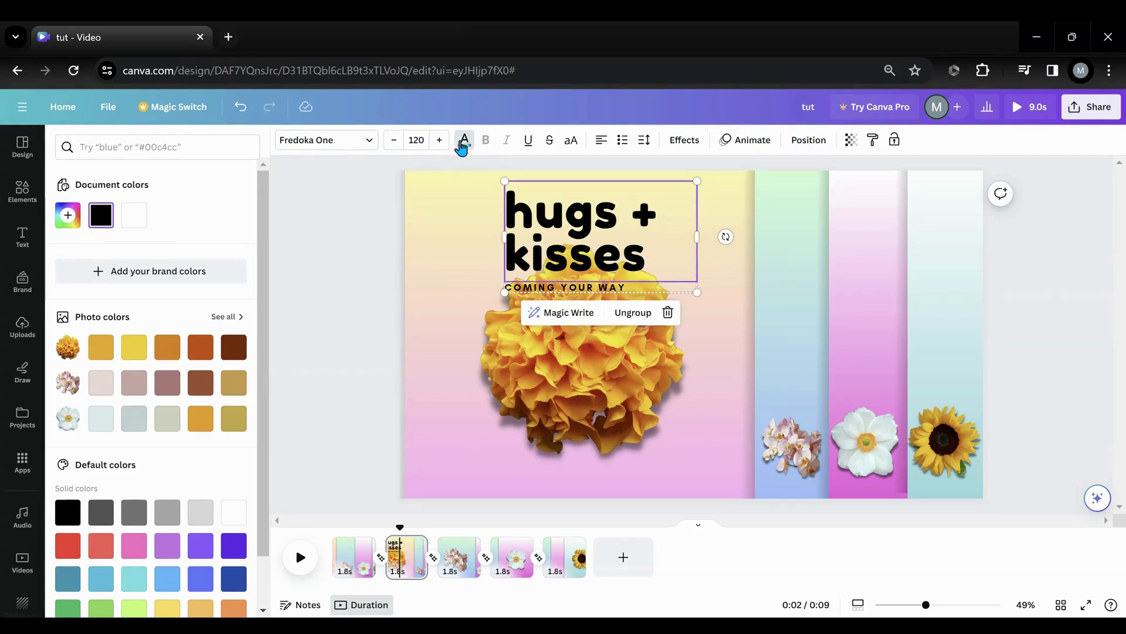
{"action": "left_click", "coordinate": [463, 144]}
Add another "hugs + kisses" font combination to the second page and color it white
{"action": "left_click", "coordinate": [120, 384]}
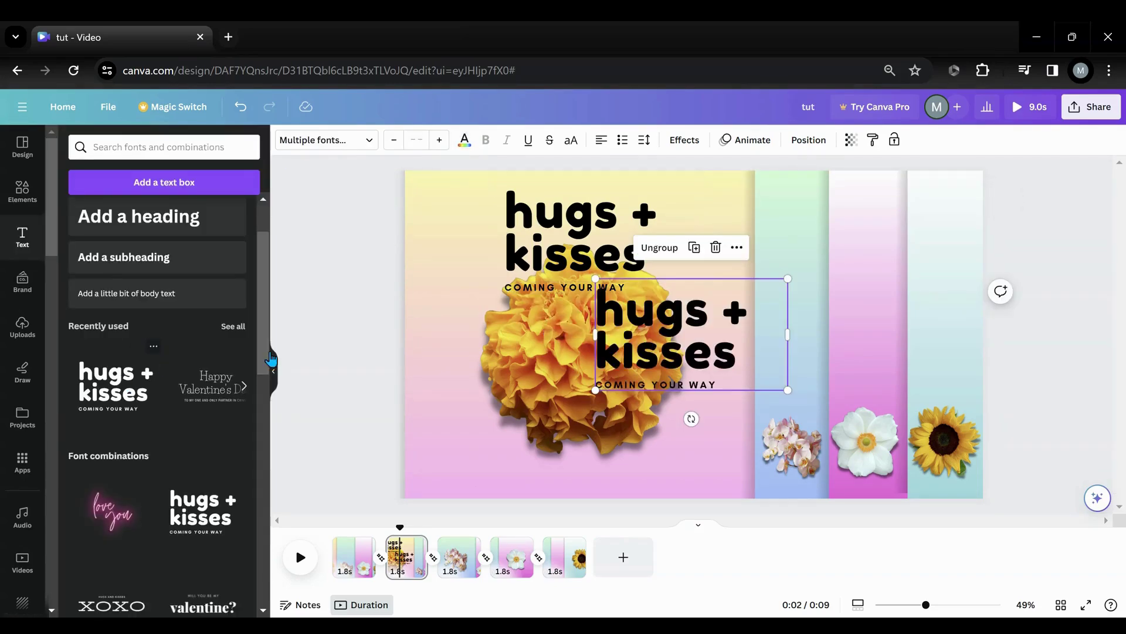
{"action": "left_click", "coordinate": [464, 143]}
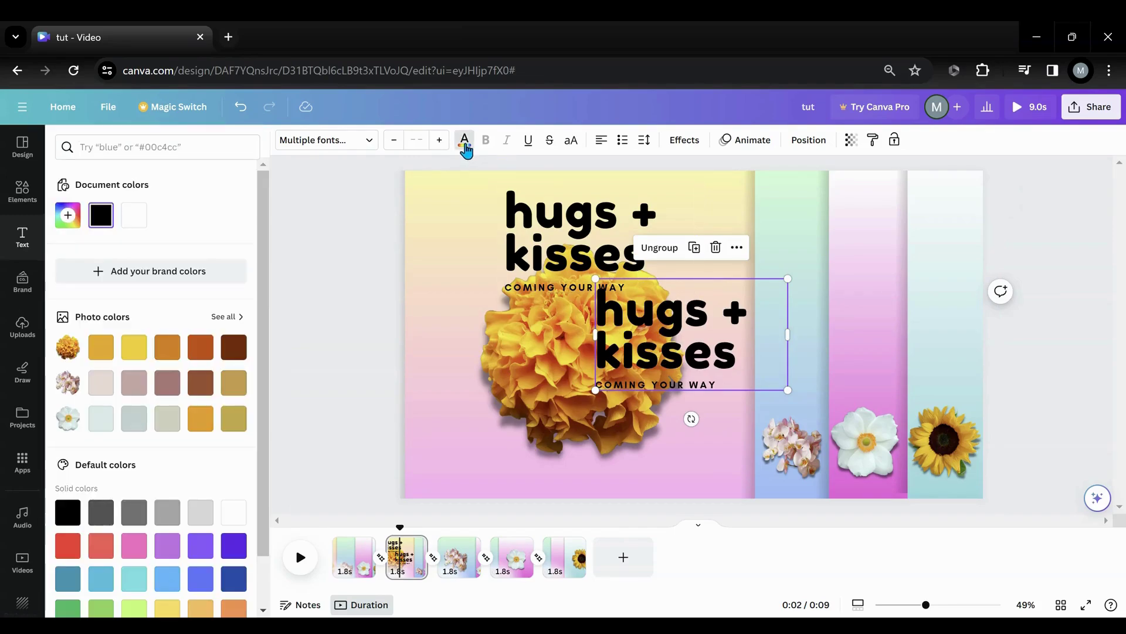
{"action": "left_click", "coordinate": [233, 513]}
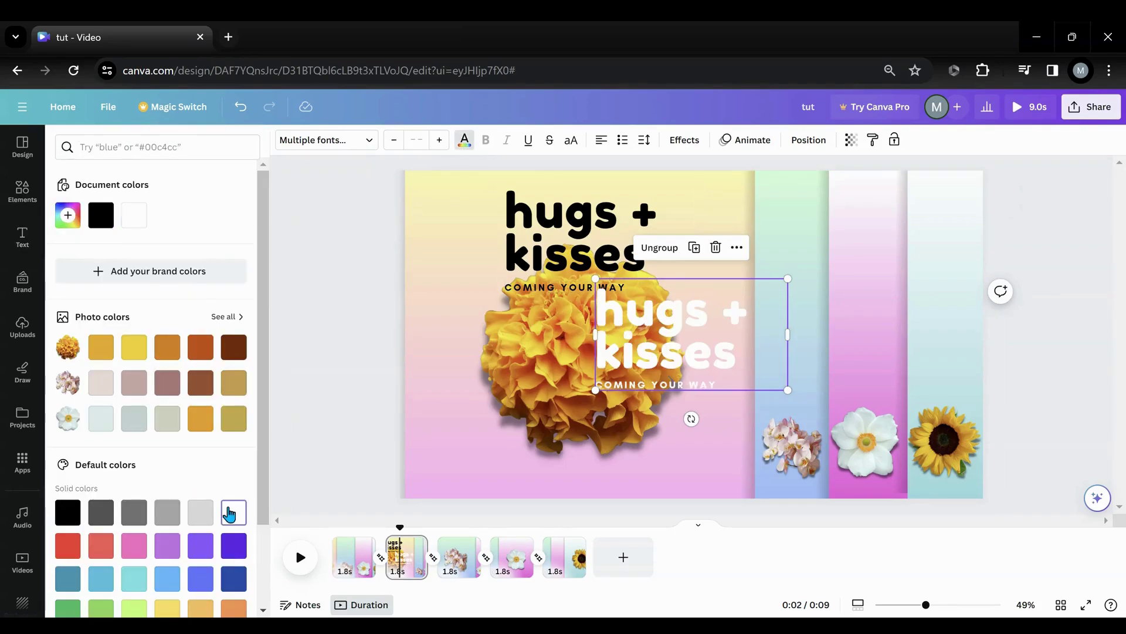
Delete both lines of the black "hugs + kisses" text from the second page
{"action": "left_click", "coordinate": [587, 252]}
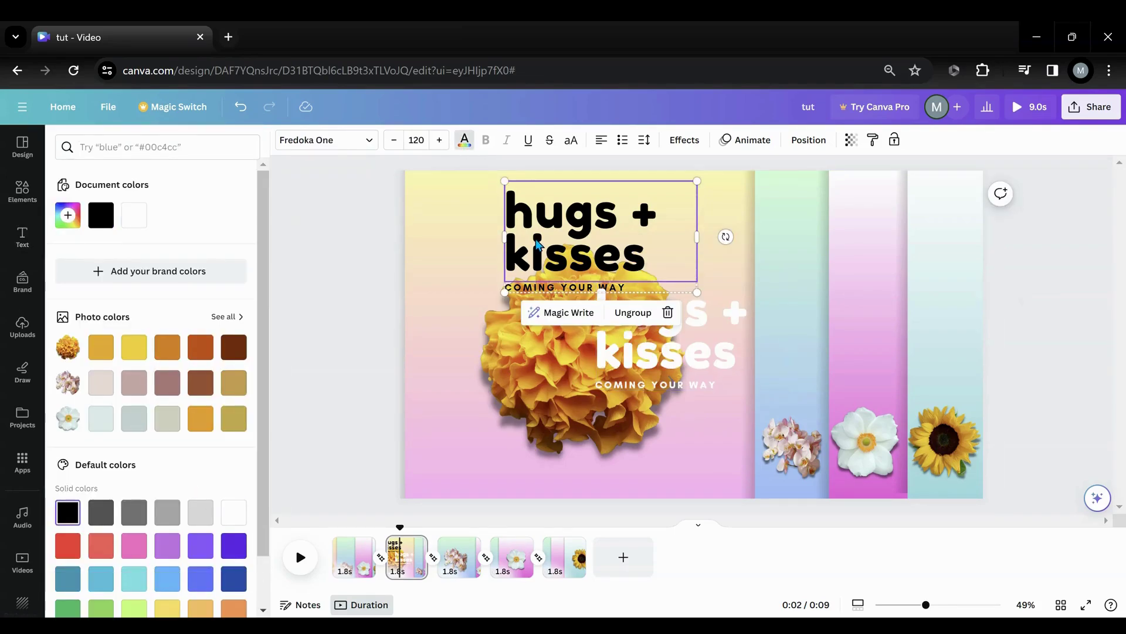
{"action": "left_click", "coordinate": [667, 312]}
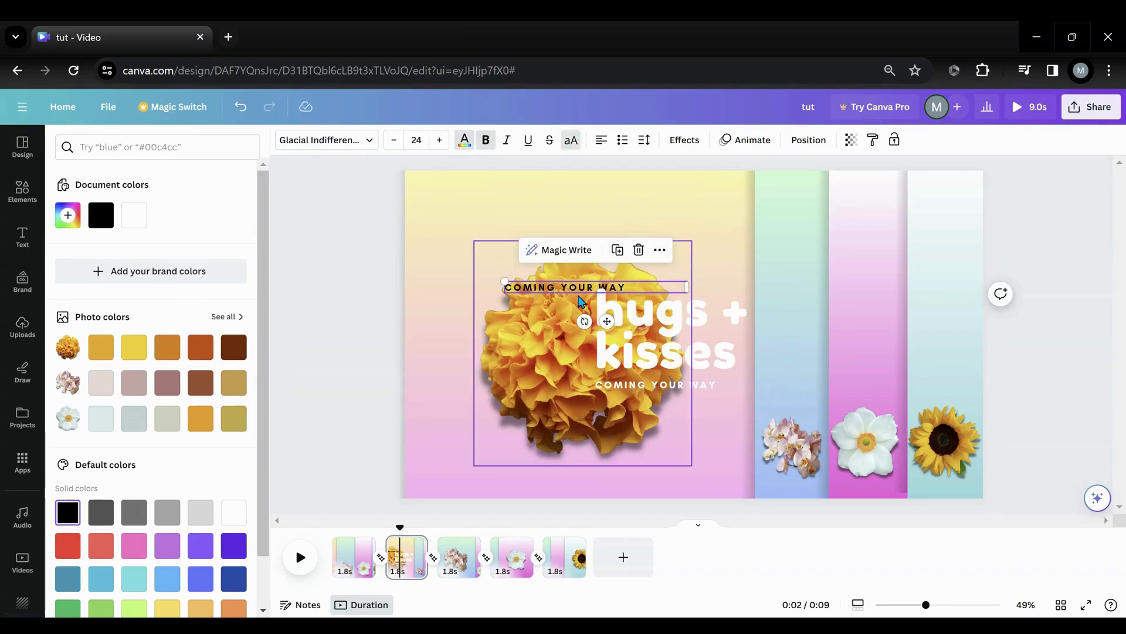
{"action": "left_click", "coordinate": [638, 249]}
Move the white "hugs + kisses" text group up so it sits just above the marigold
{"action": "left_click", "coordinate": [642, 316]}
{"action": "left_click_drag", "start_coordinate": [642, 316], "coordinate": [573, 219]}
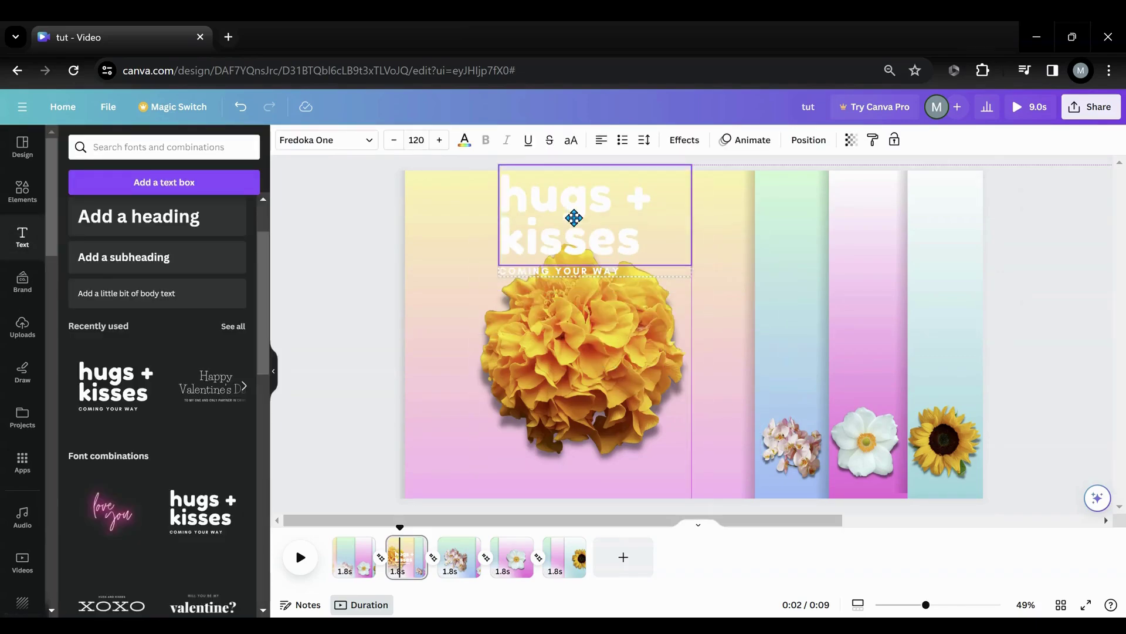
{"action": "left_click_drag", "start_coordinate": [621, 265], "coordinate": [614, 226]}
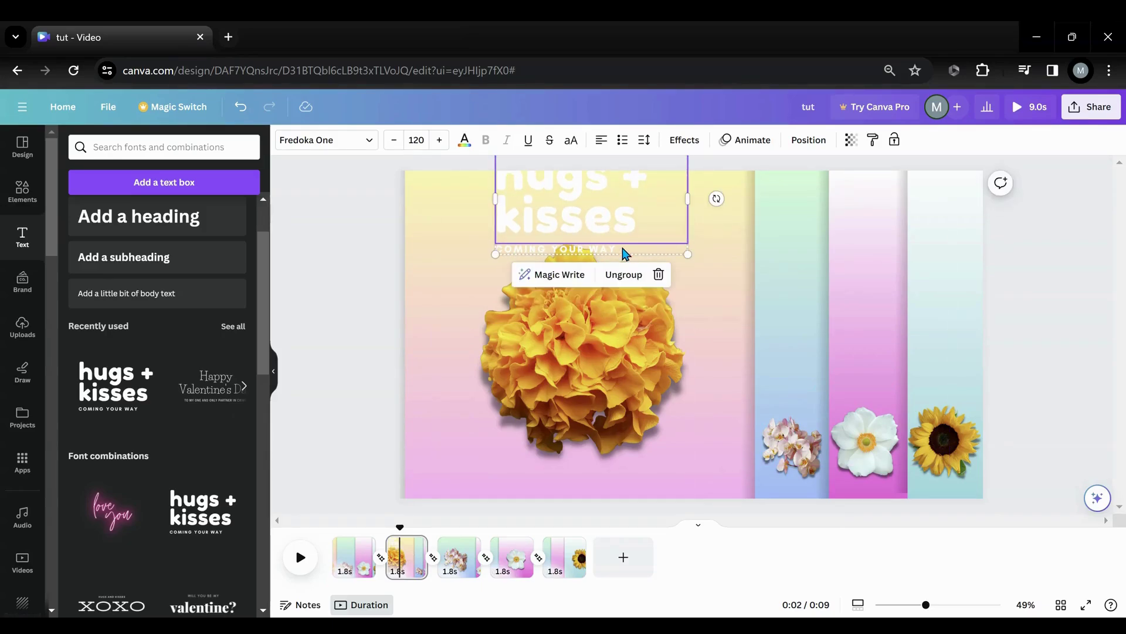
Extend the "COMING YOUR WAY" text box downward with four blank lines after the text
{"action": "left_click", "coordinate": [624, 249]}
{"action": "left_click", "coordinate": [623, 248]}
{"action": "left_click", "coordinate": [622, 248]}
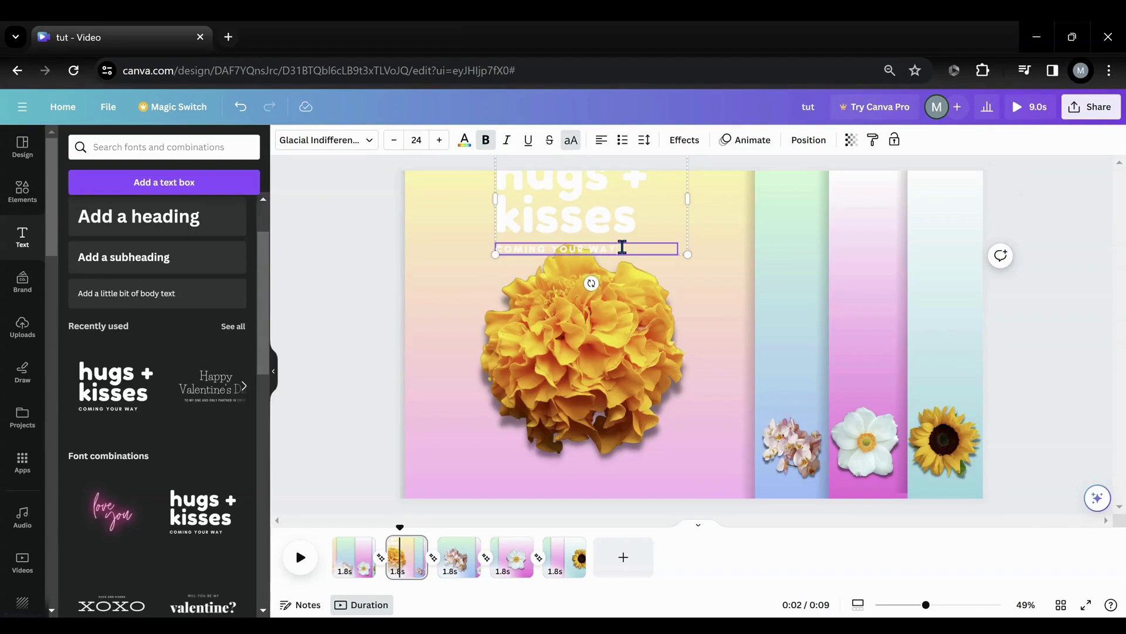
{"action": "key", "text": "Return"}
{"action": "key", "text": "Return"}
{"action": "key", "text": "Return"}
{"action": "key", "text": "Return"}
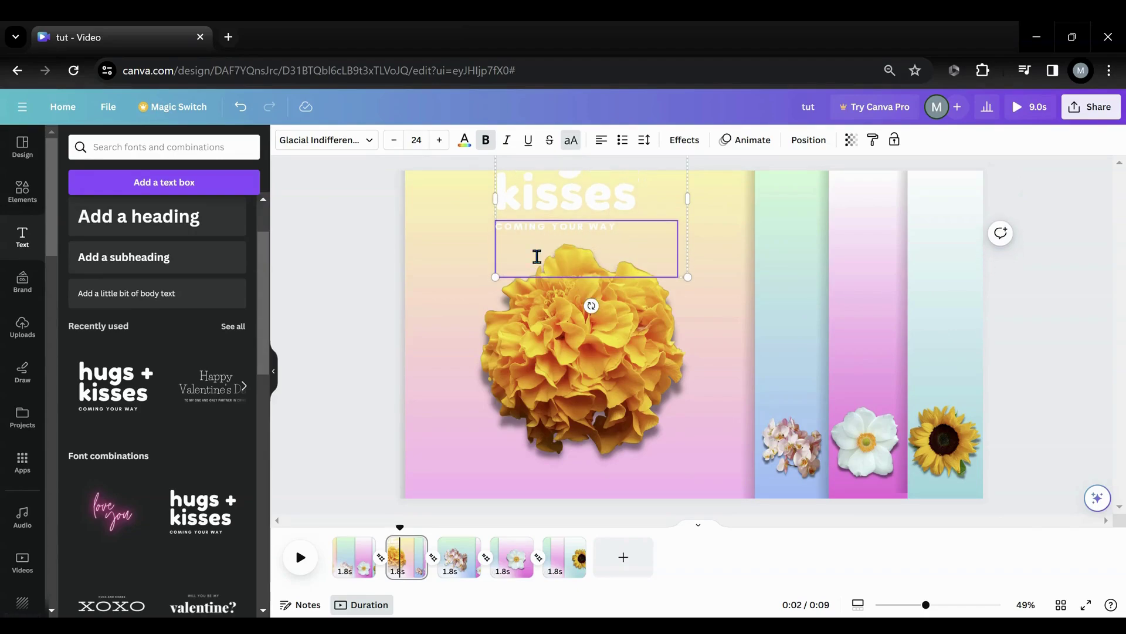
{"action": "left_click", "coordinate": [693, 326]}
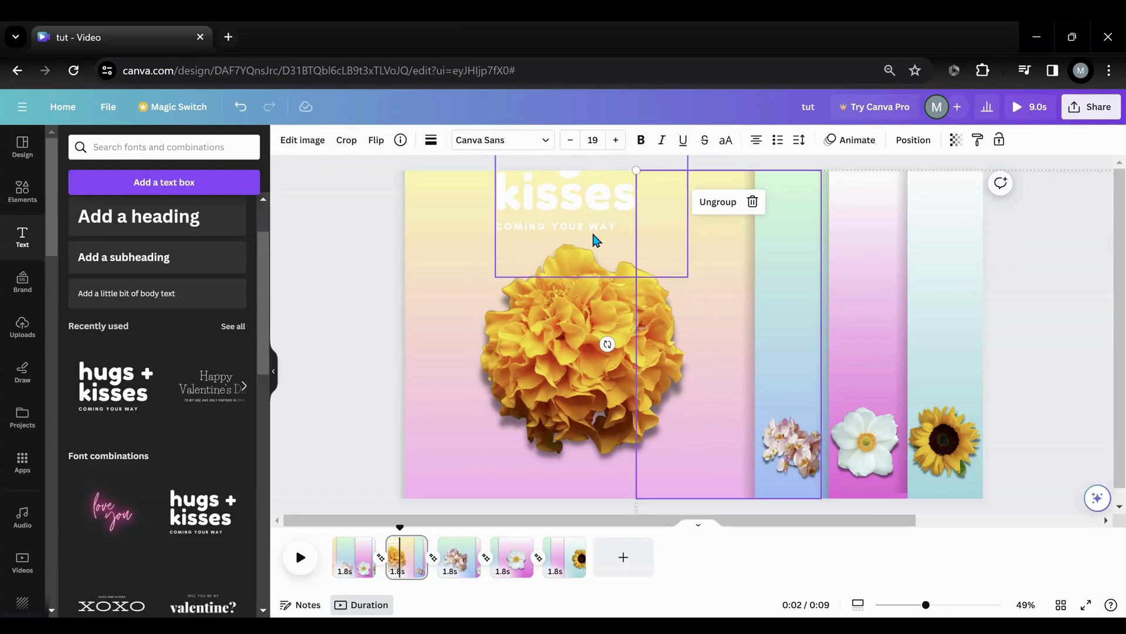
Shift the "hugs + kisses" group up until all its visible text lies above the second page's upper edge
{"action": "left_click_drag", "start_coordinate": [594, 240], "coordinate": [596, 186]}
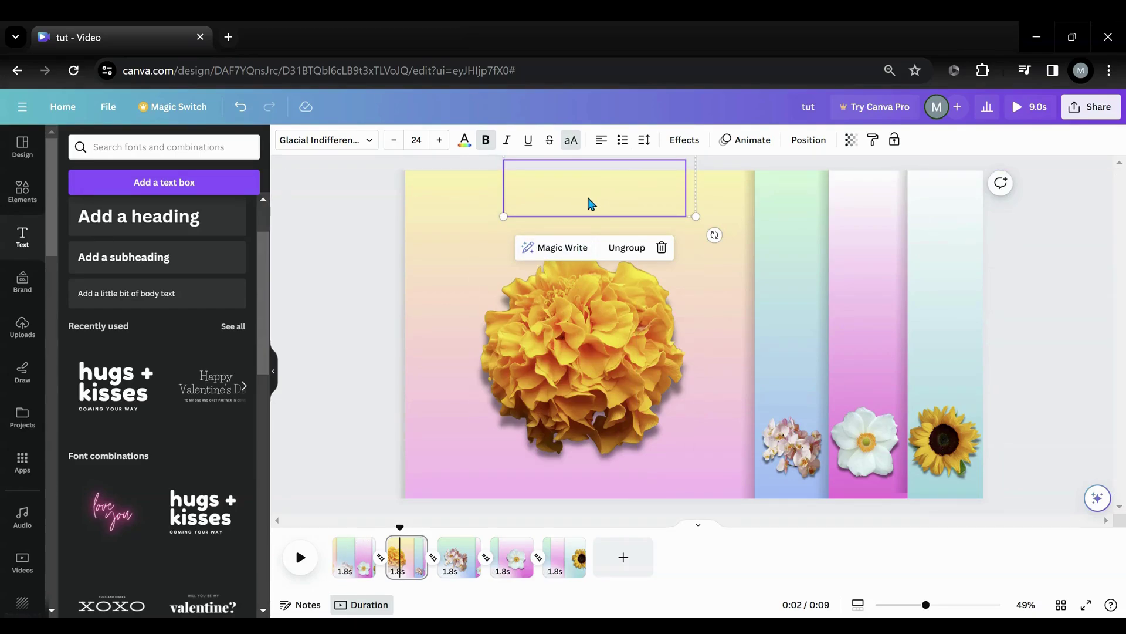
{"action": "mouse_move", "coordinate": [587, 198]}
{"action": "left_mouse_down"}
{"action": "mouse_move", "coordinate": [583, 188]}
{"action": "mouse_move", "coordinate": [589, 203]}
{"action": "left_mouse_up"}
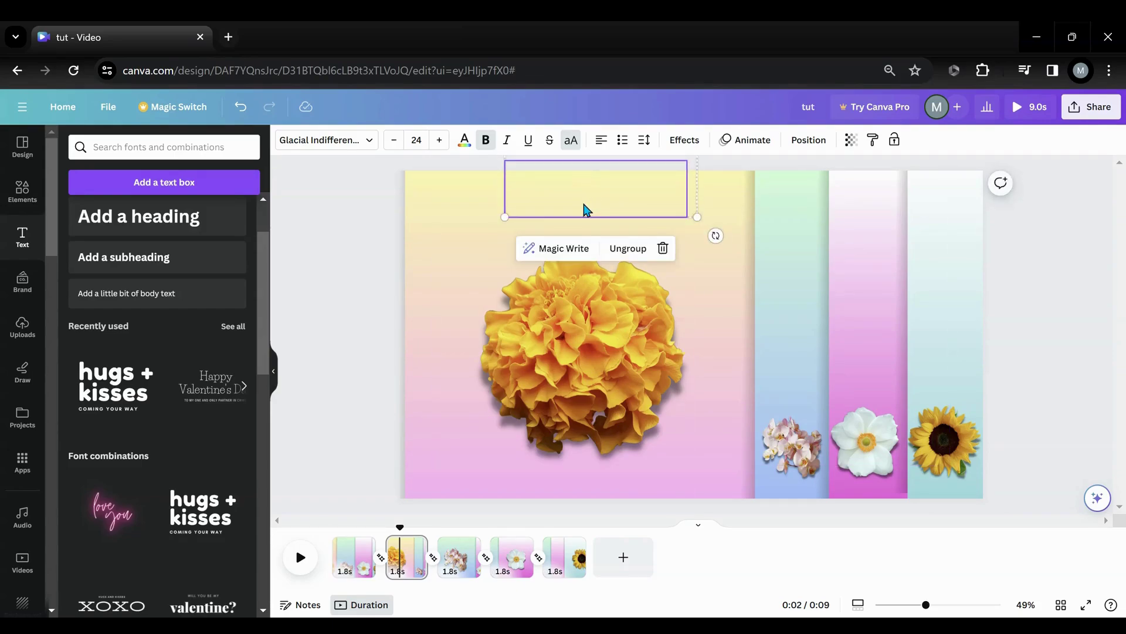
Copy the off-page "hugs + kisses" group to the first page at the same position
{"action": "left_click", "coordinate": [548, 201]}
{"action": "left_click", "coordinate": [550, 203]}
{"action": "left_click", "coordinate": [352, 554]}
{"action": "left_click", "coordinate": [472, 250]}
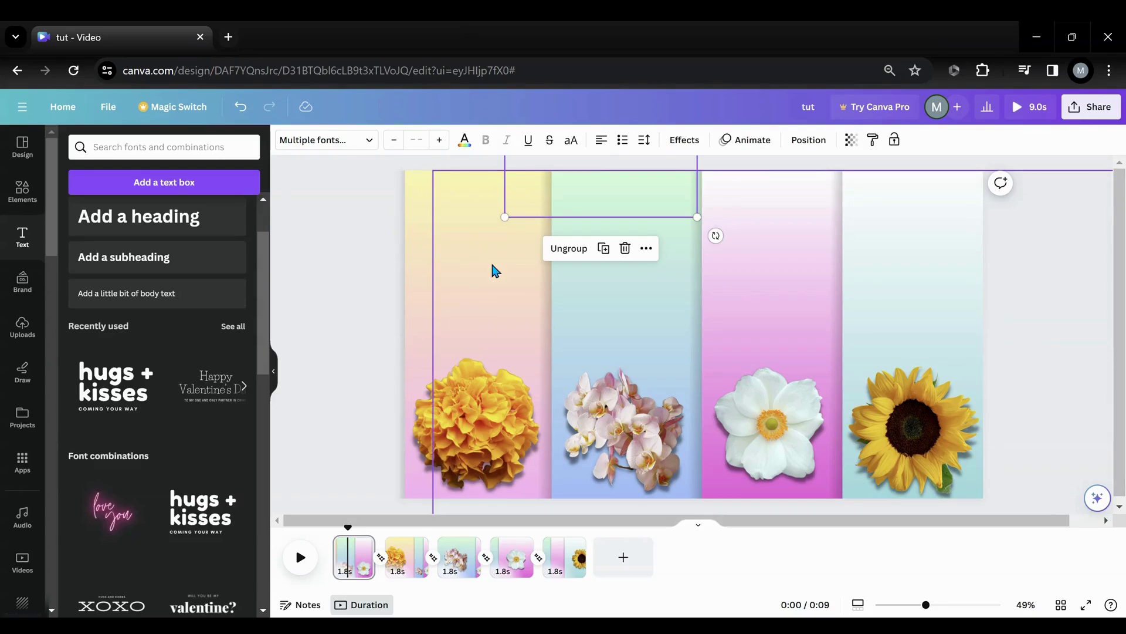
Move the "hugs + kisses" group on the second page down so its text is fully on the page
{"action": "left_click", "coordinate": [404, 554]}
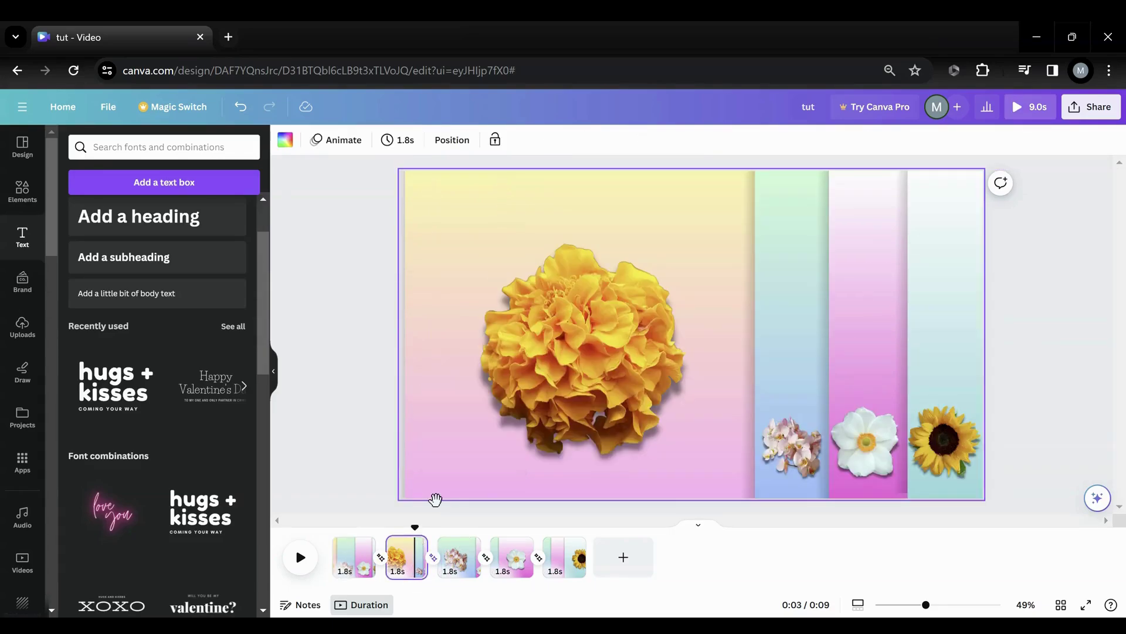
{"action": "left_click", "coordinate": [573, 219]}
{"action": "left_click_drag", "start_coordinate": [578, 193], "coordinate": [579, 293]}
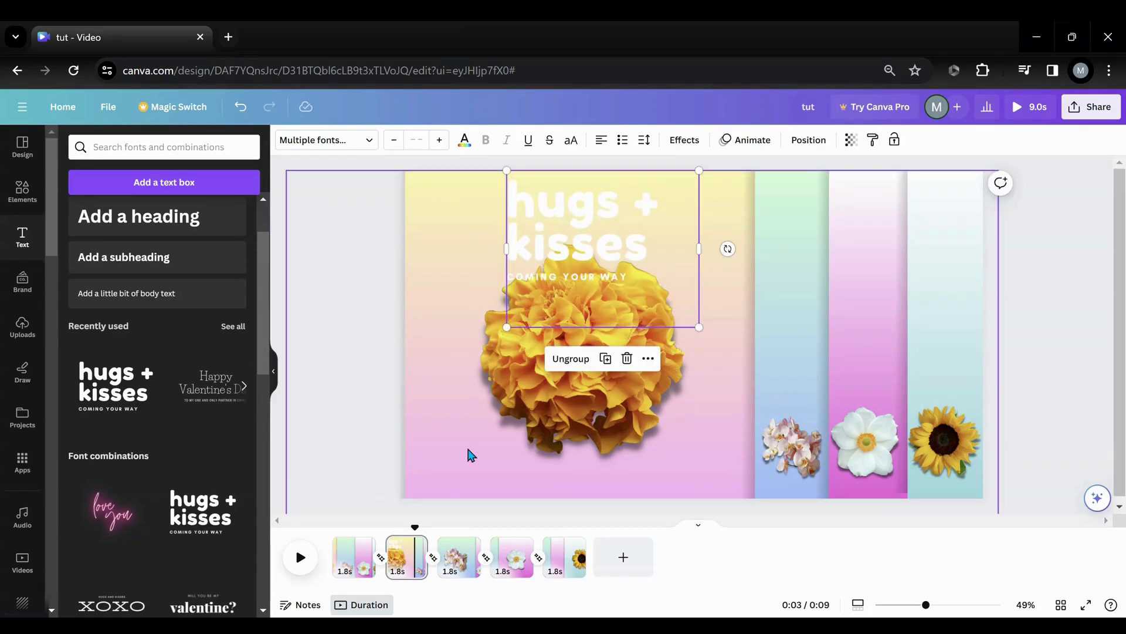
Lower the marigold on the second page beneath the text, and play the video from the first page
{"action": "left_click_drag", "start_coordinate": [538, 381], "coordinate": [546, 409]}
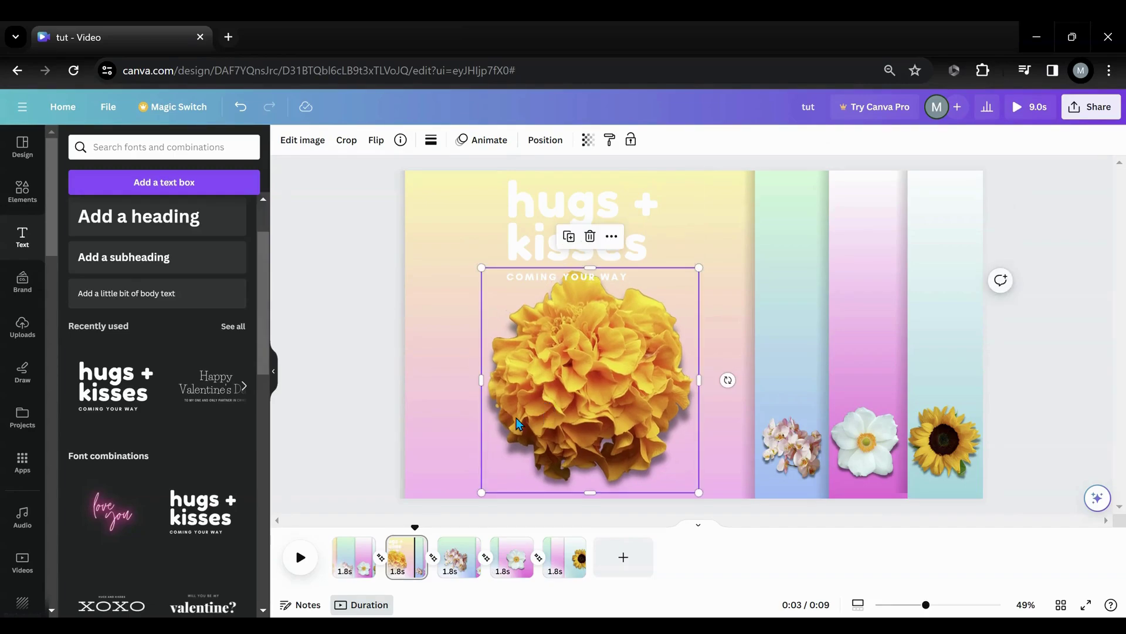
{"action": "left_click", "coordinate": [353, 555]}
{"action": "left_click", "coordinate": [300, 557]}
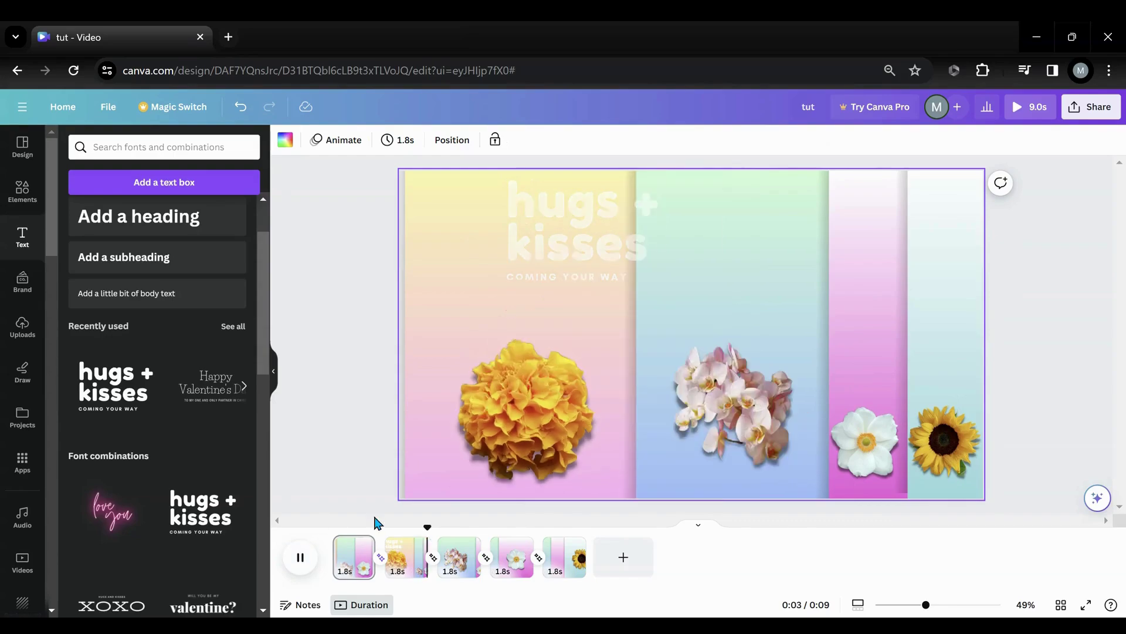
Add the "WILL YOU BE MY valentine?" font combination to the third page in white and place it above the orchids
{"action": "left_click", "coordinate": [458, 554]}
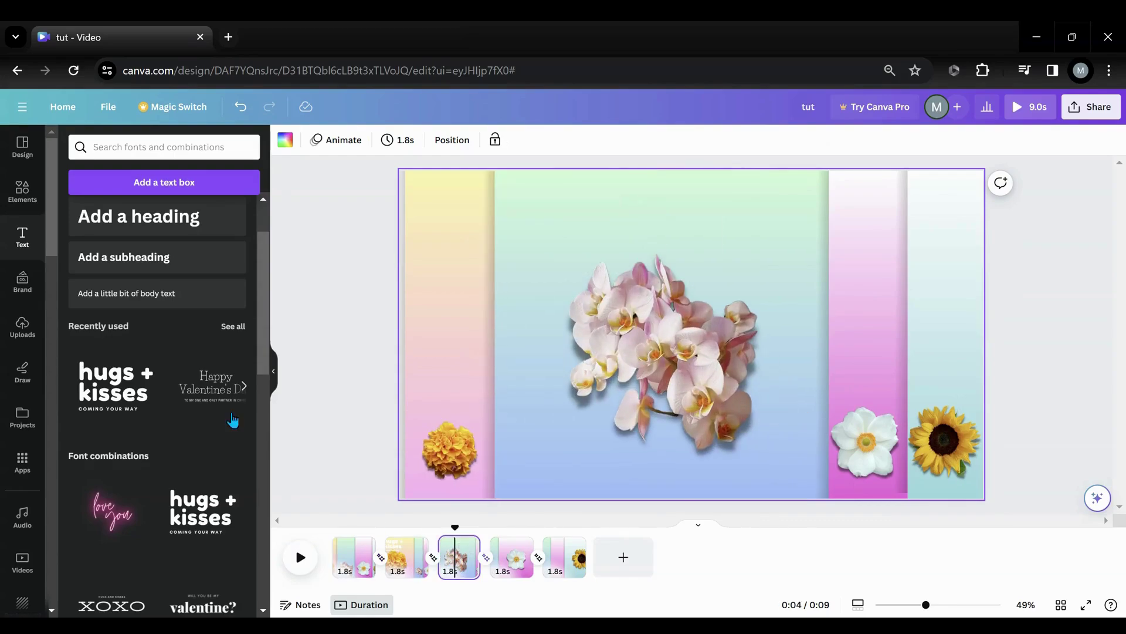
{"action": "scroll", "coordinate": [210, 430], "scroll_direction": "down", "scroll_amount": 3}
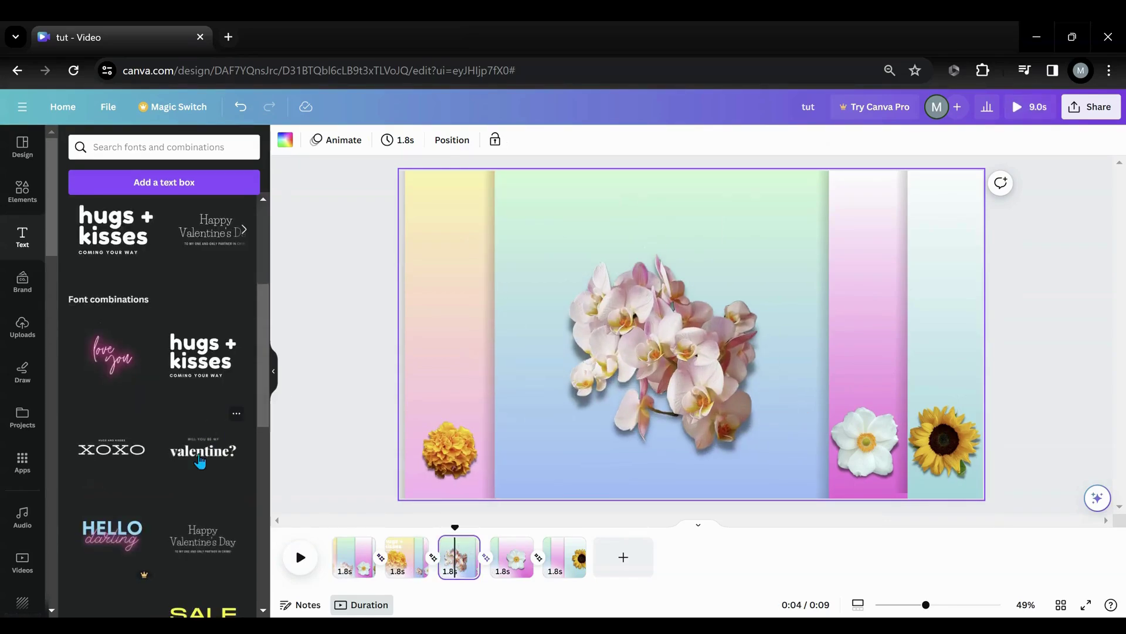
{"action": "left_click", "coordinate": [200, 450]}
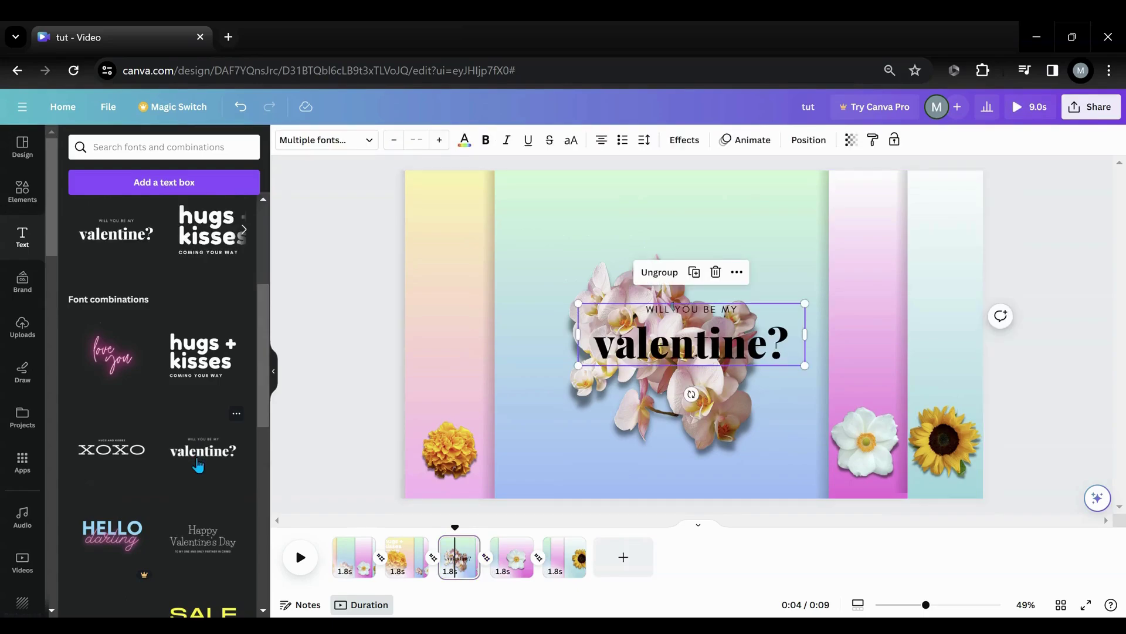
{"action": "left_click", "coordinate": [464, 140]}
{"action": "left_click", "coordinate": [233, 512]}
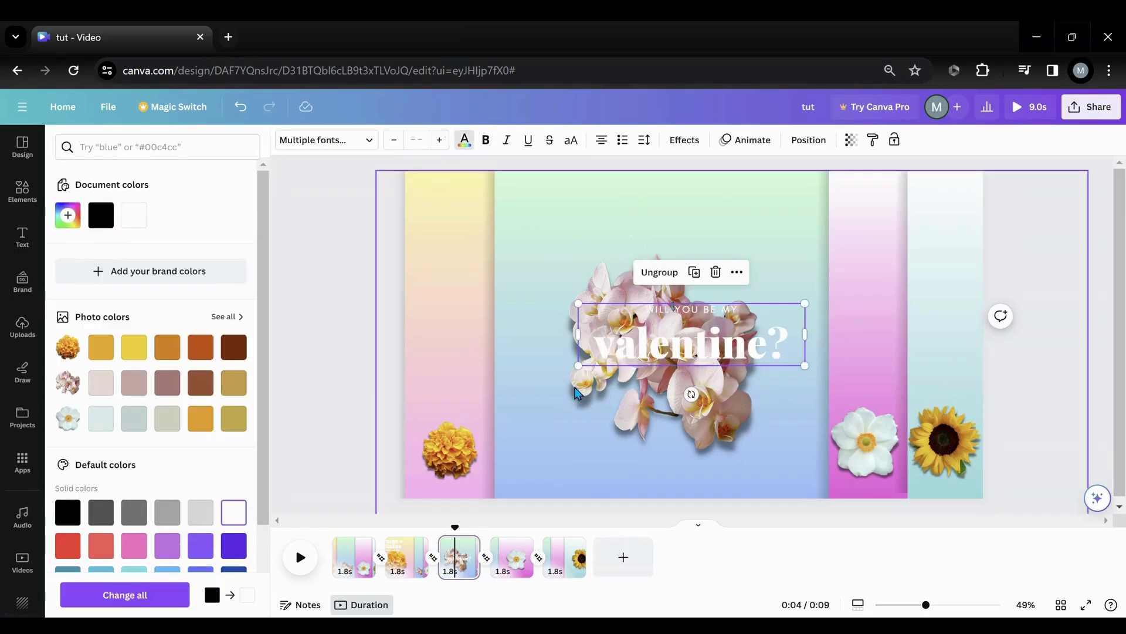
{"action": "left_click_drag", "start_coordinate": [761, 355], "coordinate": [744, 229]}
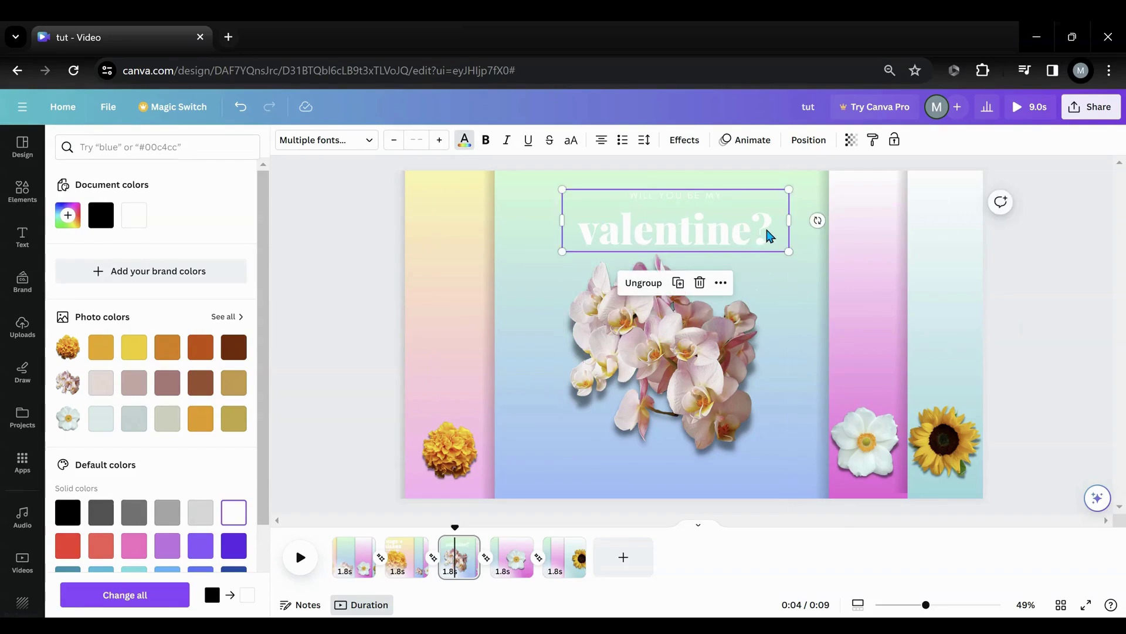
Extend the "valentine?" text box downward with two blank lines after the text
{"action": "double_click", "coordinate": [766, 228]}
{"action": "left_click", "coordinate": [766, 228]}
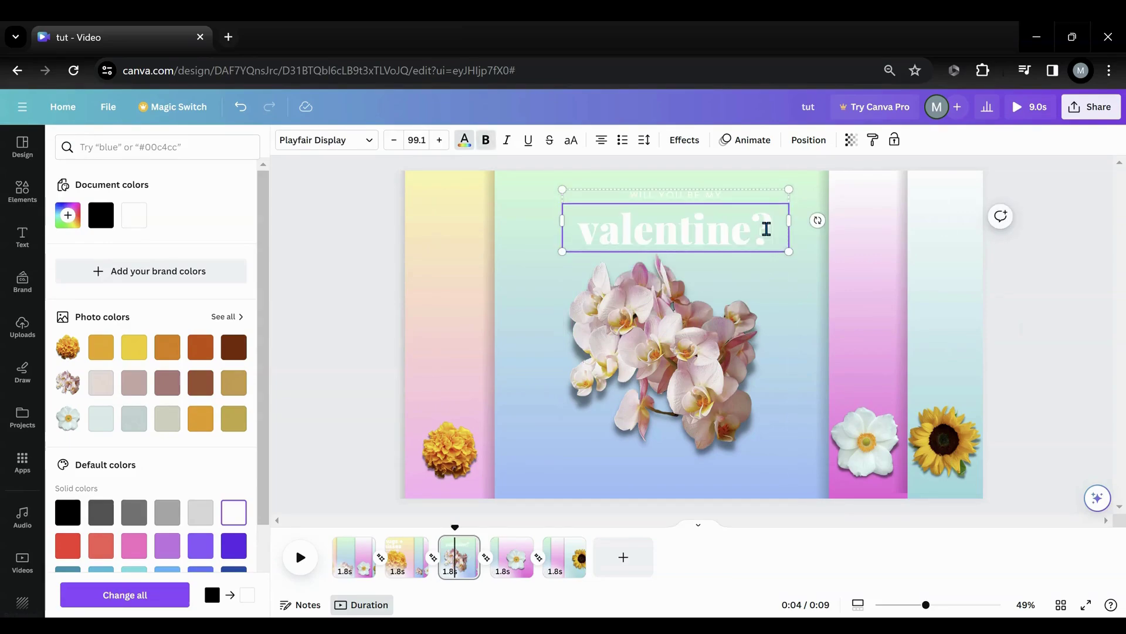
{"action": "key", "text": "Return"}
{"action": "key", "text": "Return"}
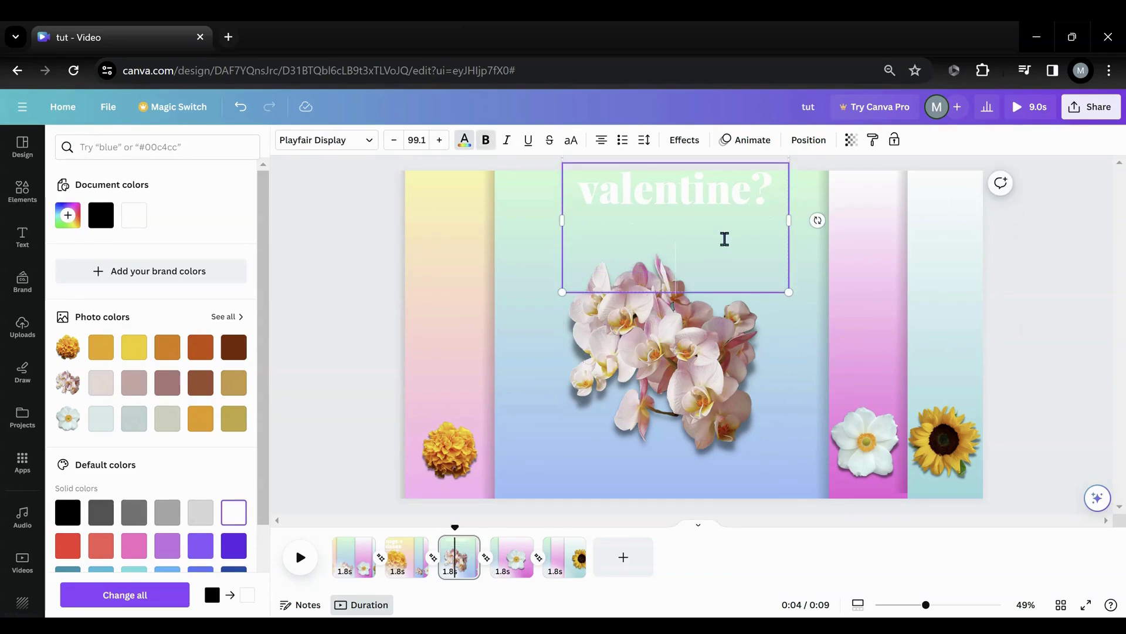
{"action": "left_click", "coordinate": [523, 294]}
Undo the accidental move of the green panel, and move the "valentine?" group down to just above the orchids
{"action": "left_click_drag", "start_coordinate": [671, 209], "coordinate": [661, 239]}
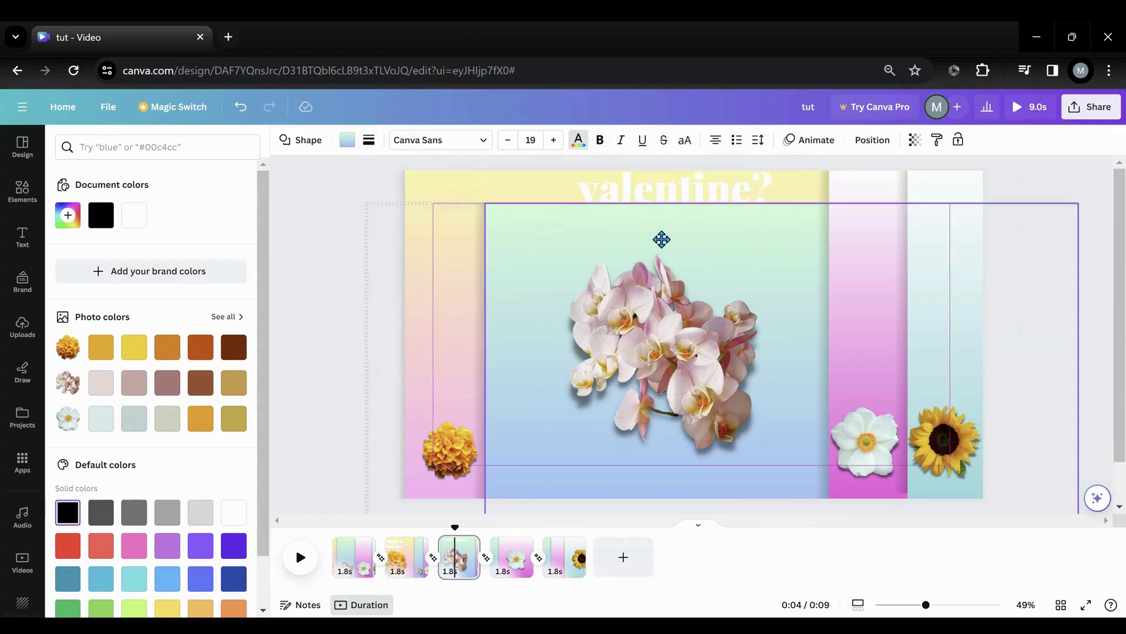
{"action": "left_click", "coordinate": [241, 106]}
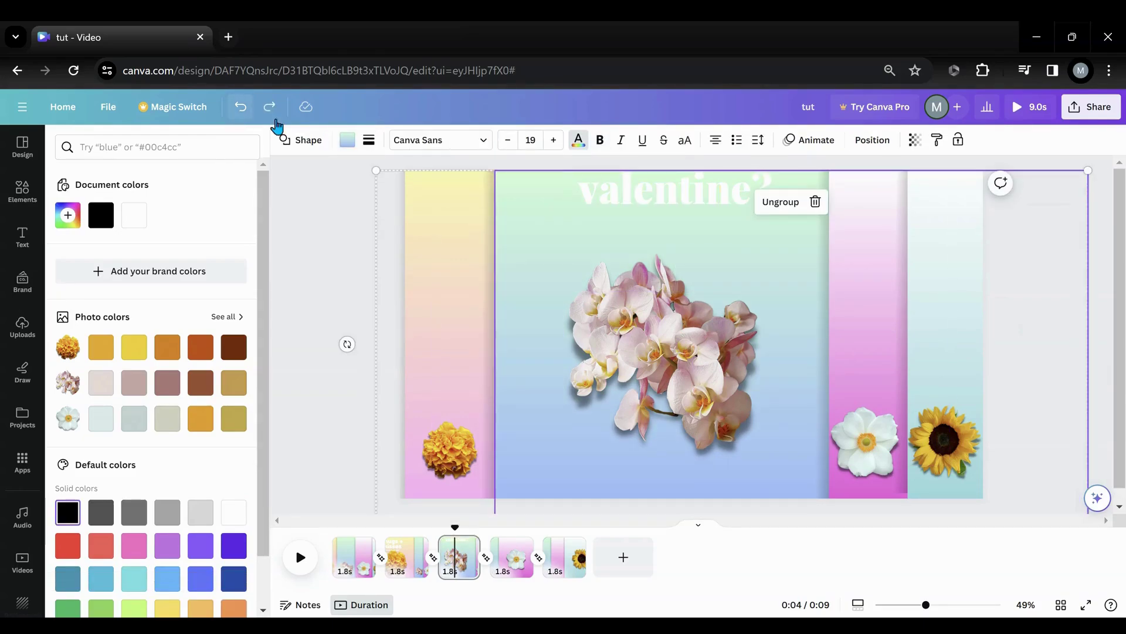
{"action": "left_click", "coordinate": [677, 195]}
{"action": "left_click_drag", "start_coordinate": [677, 194], "coordinate": [678, 241]}
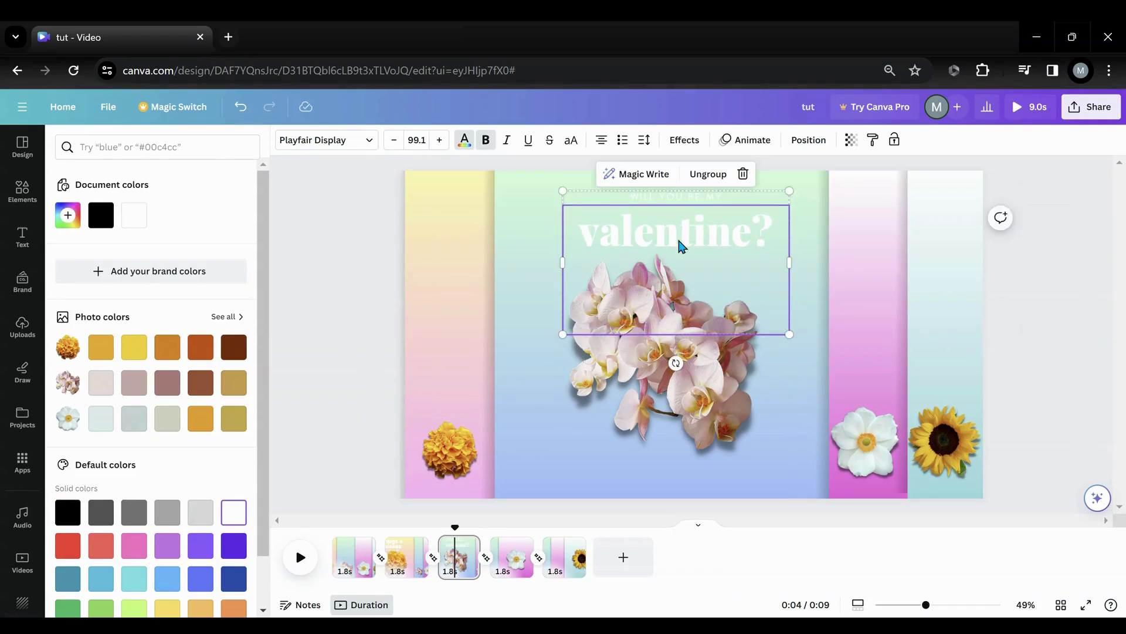
Copy the whole "WILL YOU BE MY valentine?" group from the third page to the second page
{"action": "left_click", "coordinate": [547, 247]}
{"action": "left_click", "coordinate": [632, 233]}
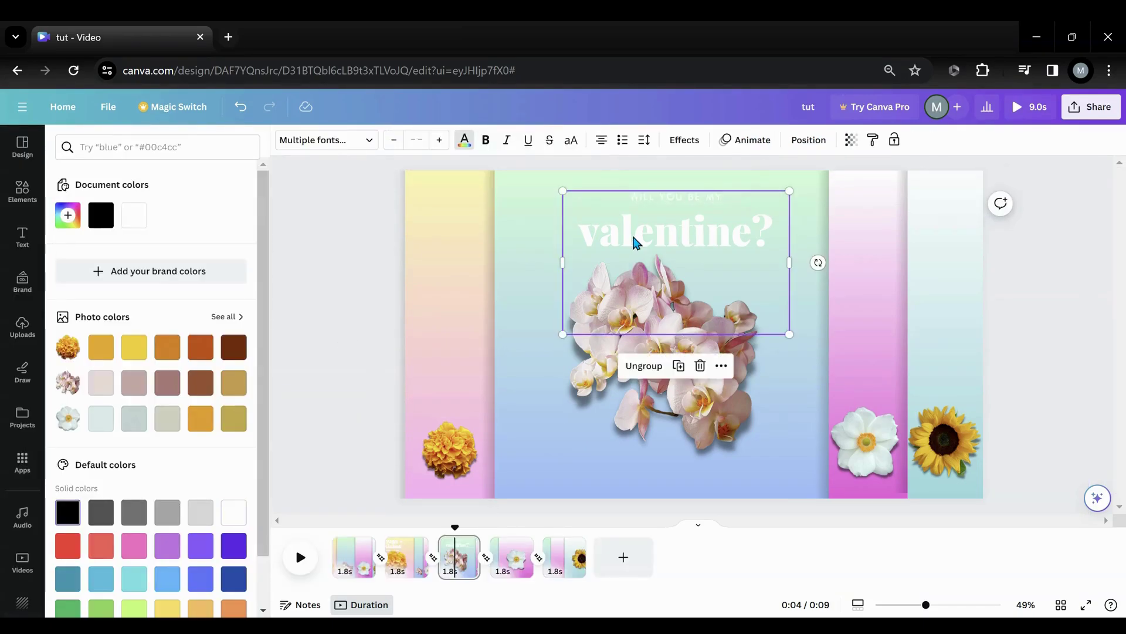
{"action": "left_click", "coordinate": [632, 234]}
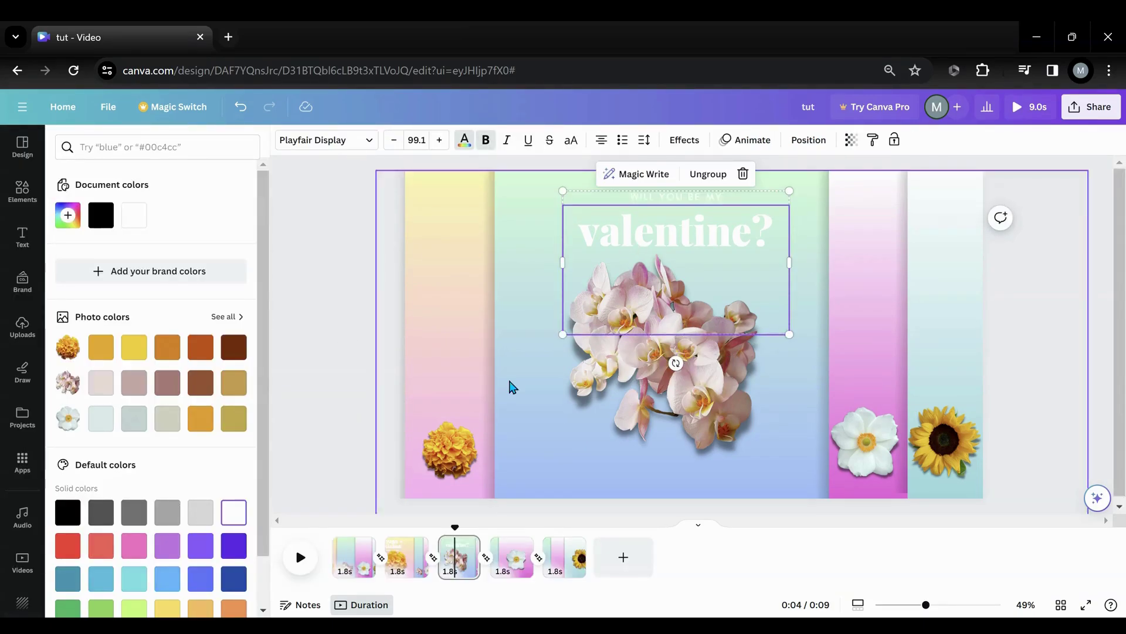
{"action": "left_click", "coordinate": [413, 560]}
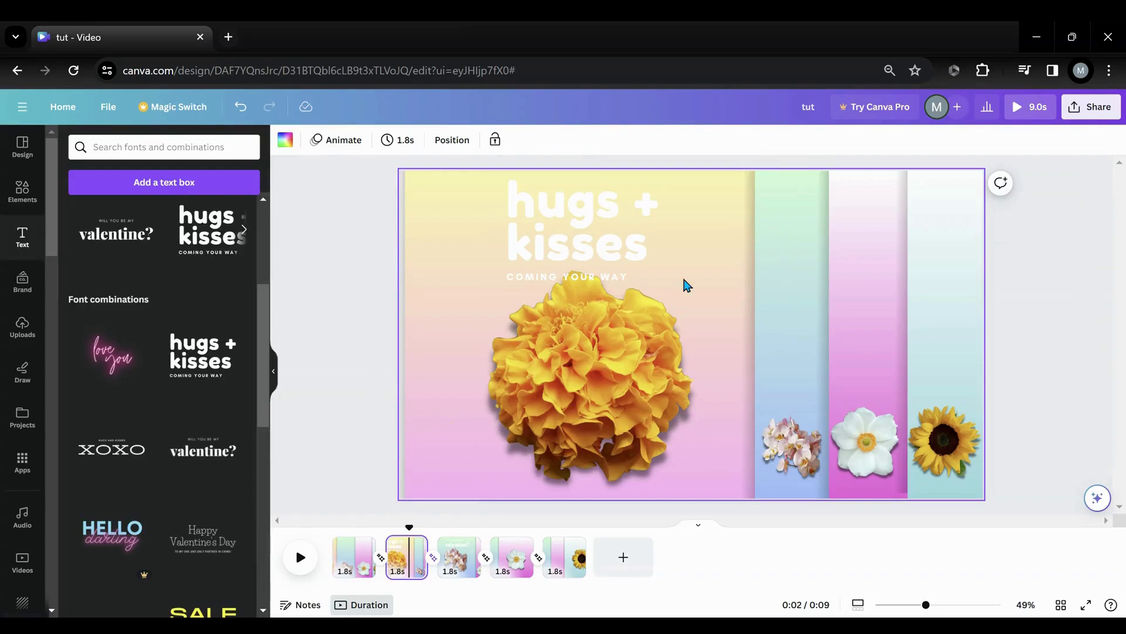
{"action": "left_click", "coordinate": [685, 286]}
{"action": "key", "text": "ctrl+v"}
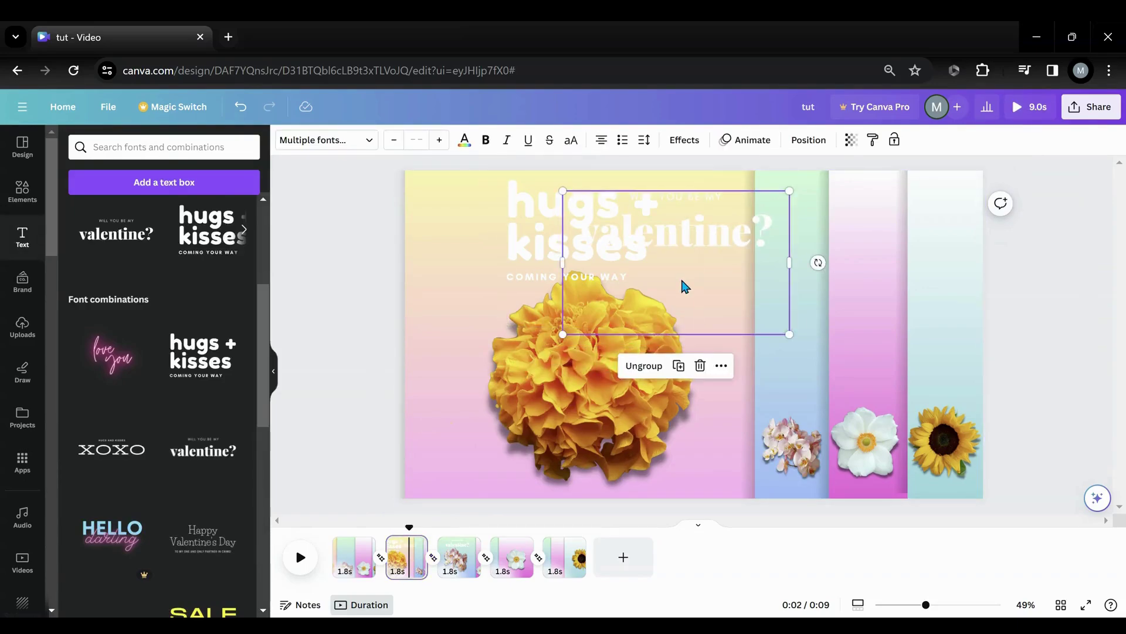
Move the copied "valentine?" group up past the second page's upper edge so its text sits outside the page
{"action": "left_click_drag", "start_coordinate": [682, 281], "coordinate": [679, 196]}
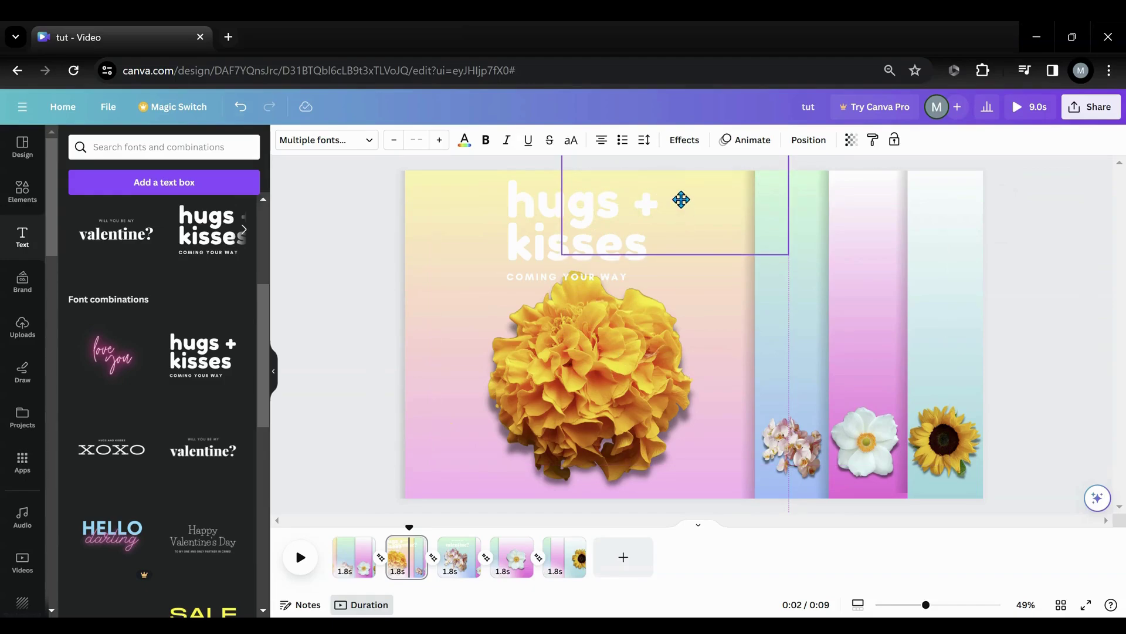
{"action": "left_click", "coordinate": [460, 552]}
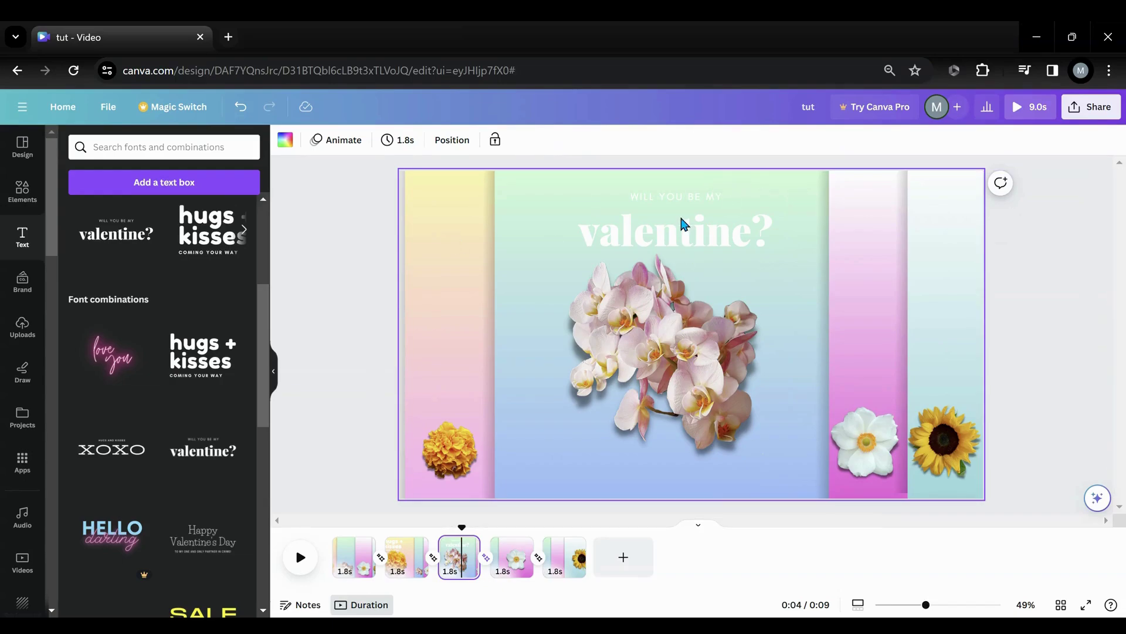
Add the "HUGS AND KISSES XOXO" font combination to the fourth page
{"action": "left_click", "coordinate": [516, 572]}
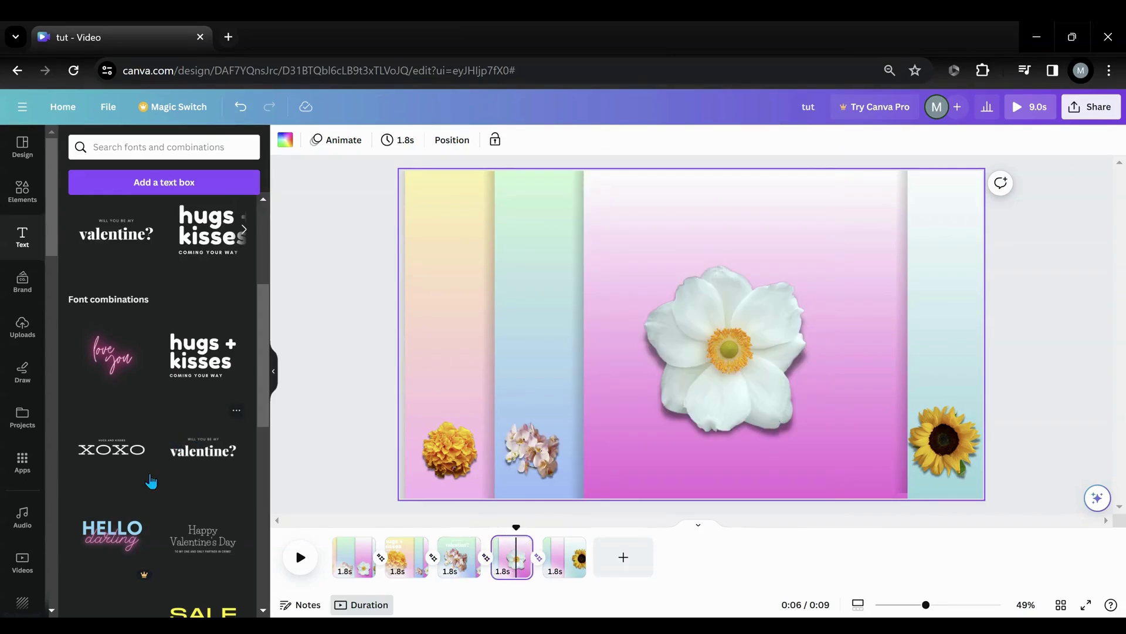
{"action": "scroll", "coordinate": [136, 487], "scroll_direction": "down", "scroll_amount": 2}
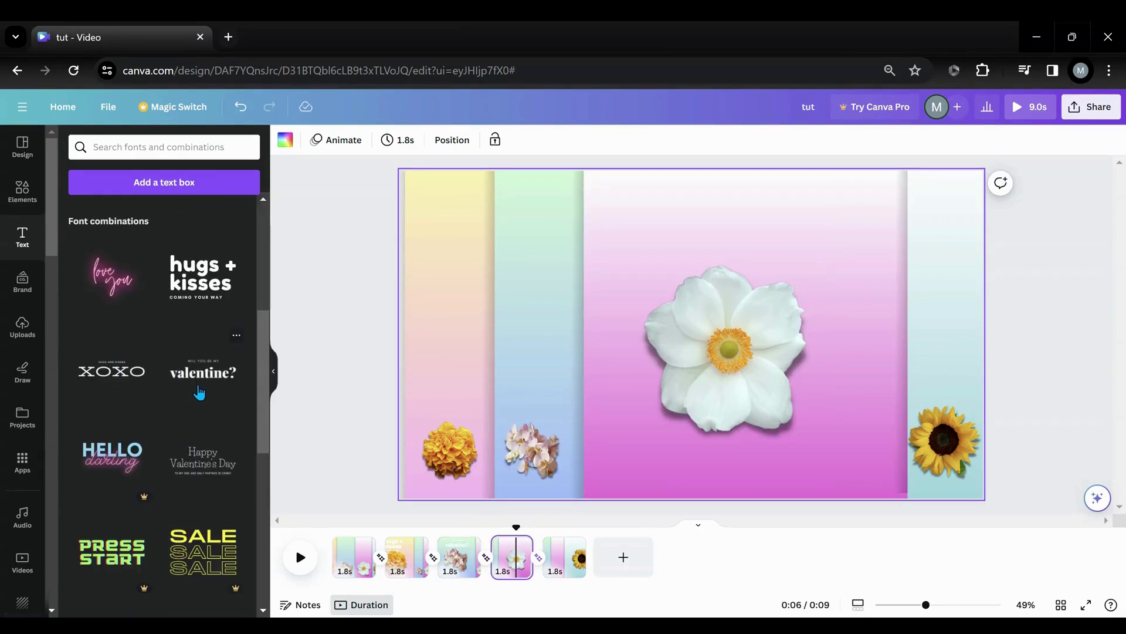
{"action": "left_click", "coordinate": [115, 384]}
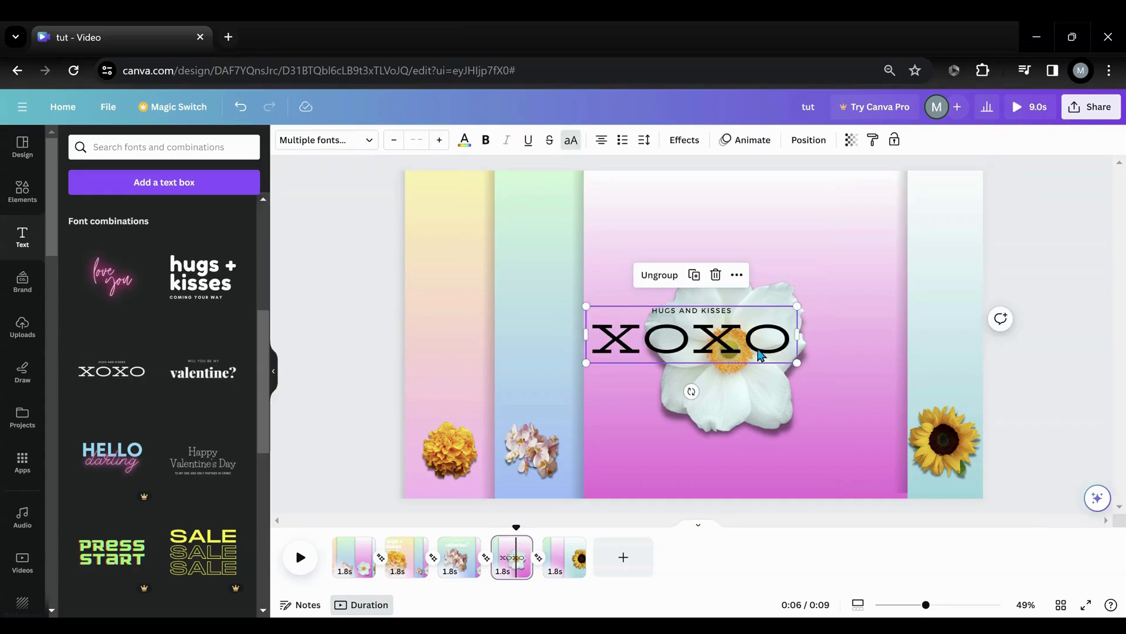
Insert two blank lines before the "HUGS AND KISSES" text
{"action": "left_click", "coordinate": [733, 309]}
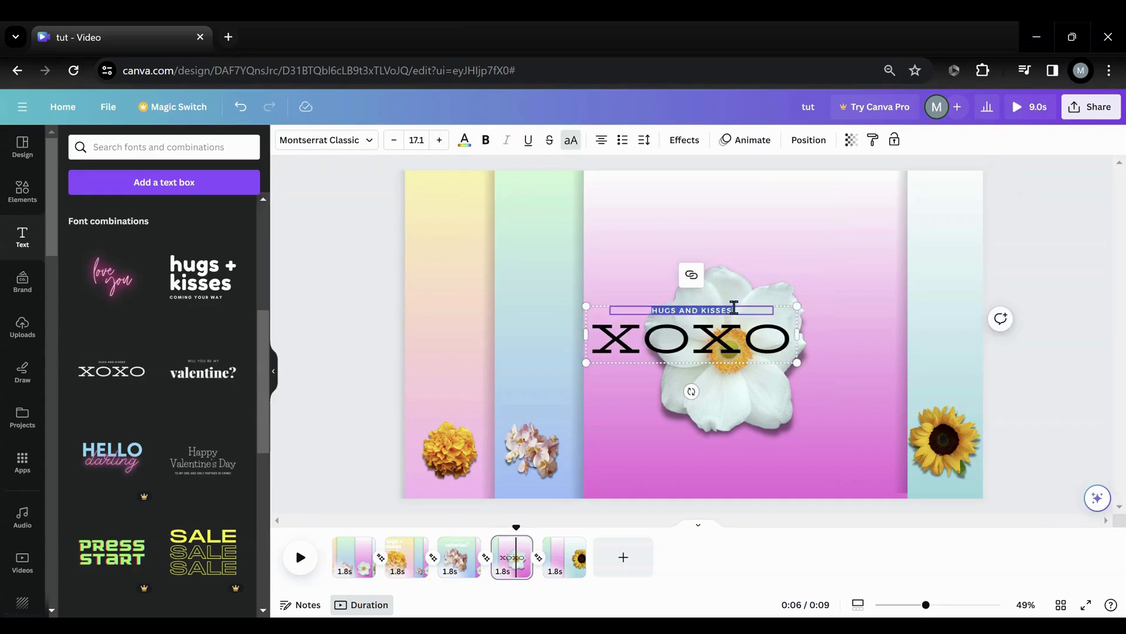
{"action": "left_click_drag", "start_coordinate": [733, 307], "coordinate": [653, 309]}
{"action": "left_click", "coordinate": [653, 309]}
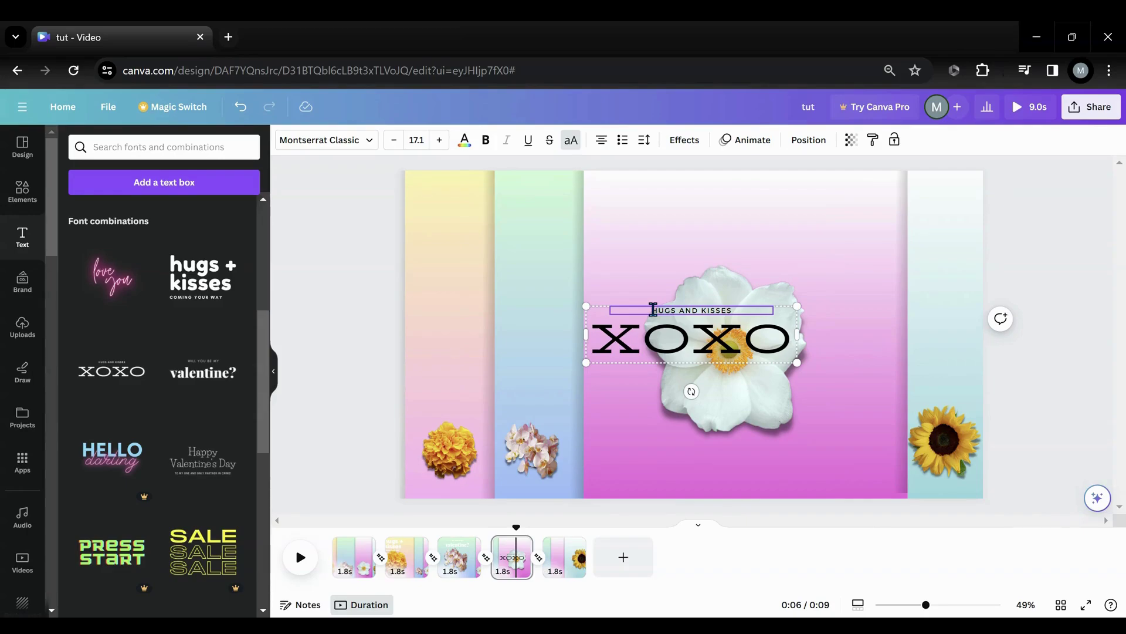
{"action": "key", "text": "Return"}
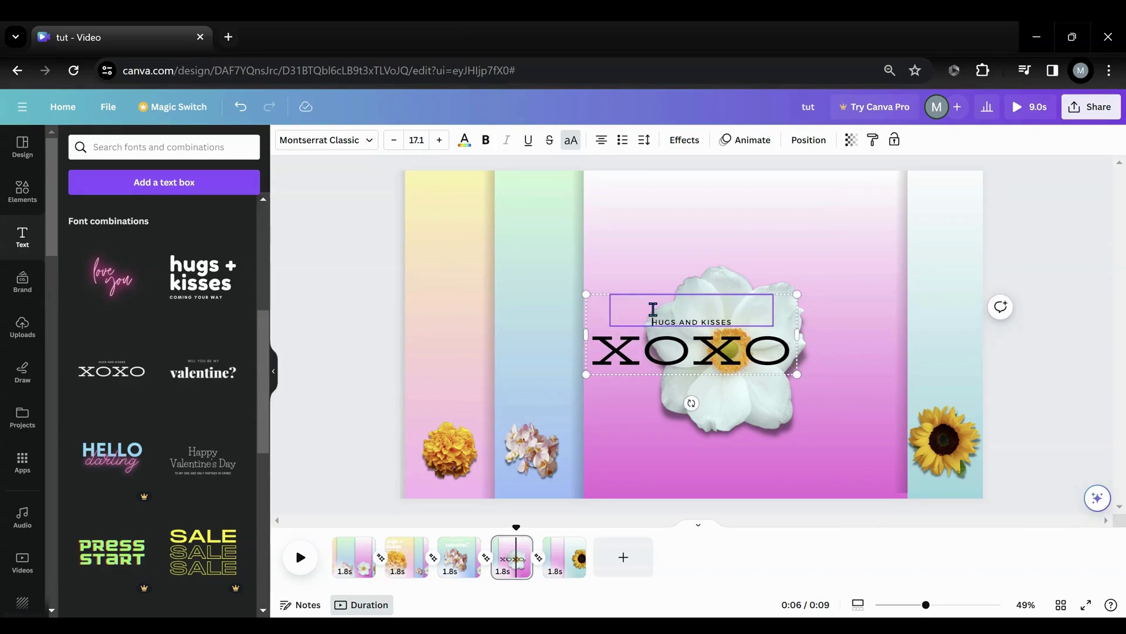
{"action": "key", "text": "Return"}
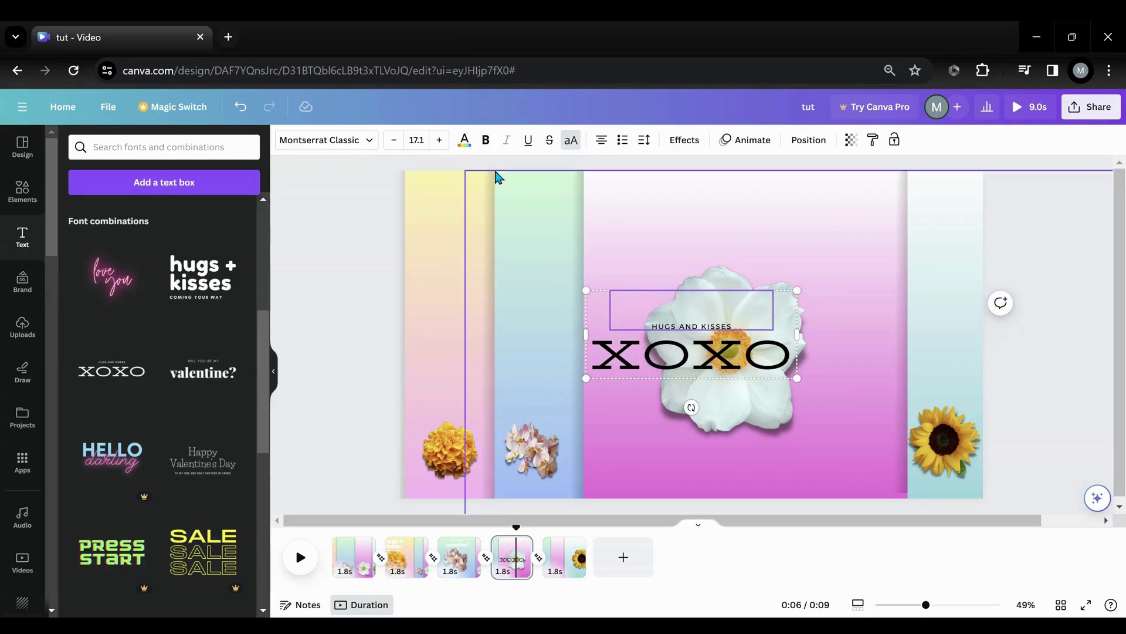
Change the black text colour to white across all pages
{"action": "left_click", "coordinate": [463, 140]}
{"action": "left_click", "coordinate": [233, 517]}
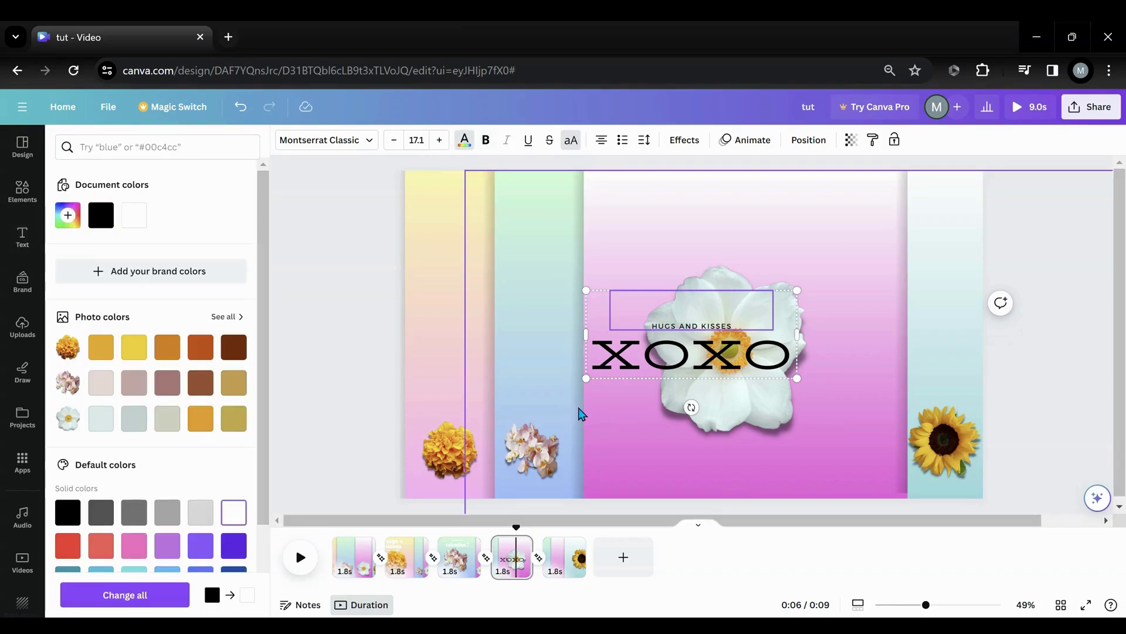
{"action": "left_click", "coordinate": [179, 595]}
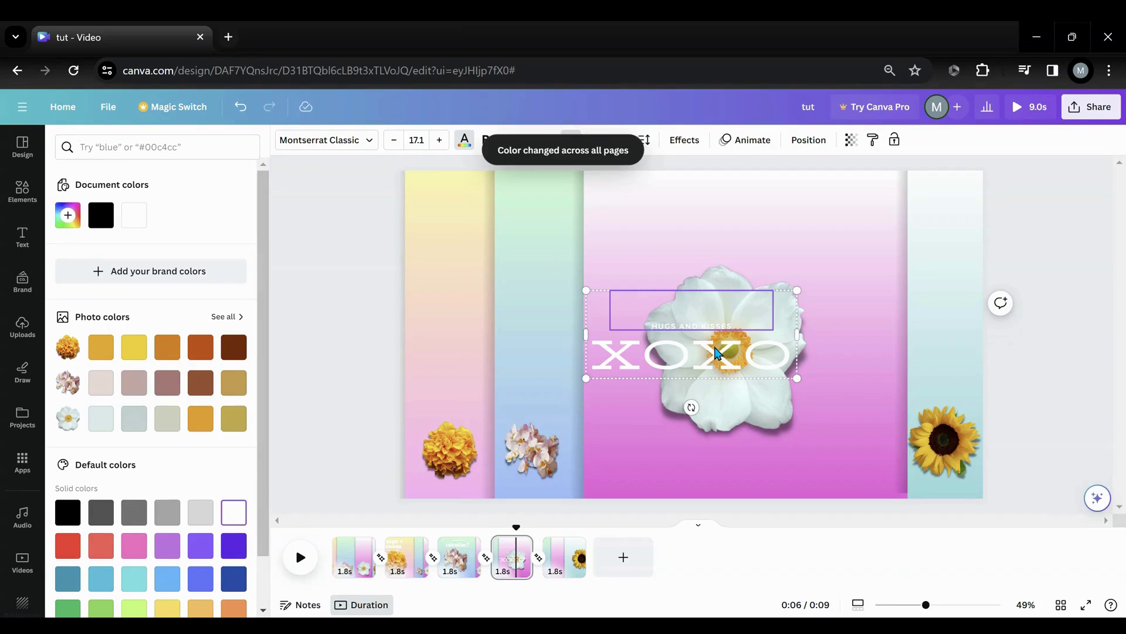
Place the "XOXO" group near the pink panel's lower edge and raise the white flower above it
{"action": "left_click_drag", "start_coordinate": [715, 352], "coordinate": [757, 450]}
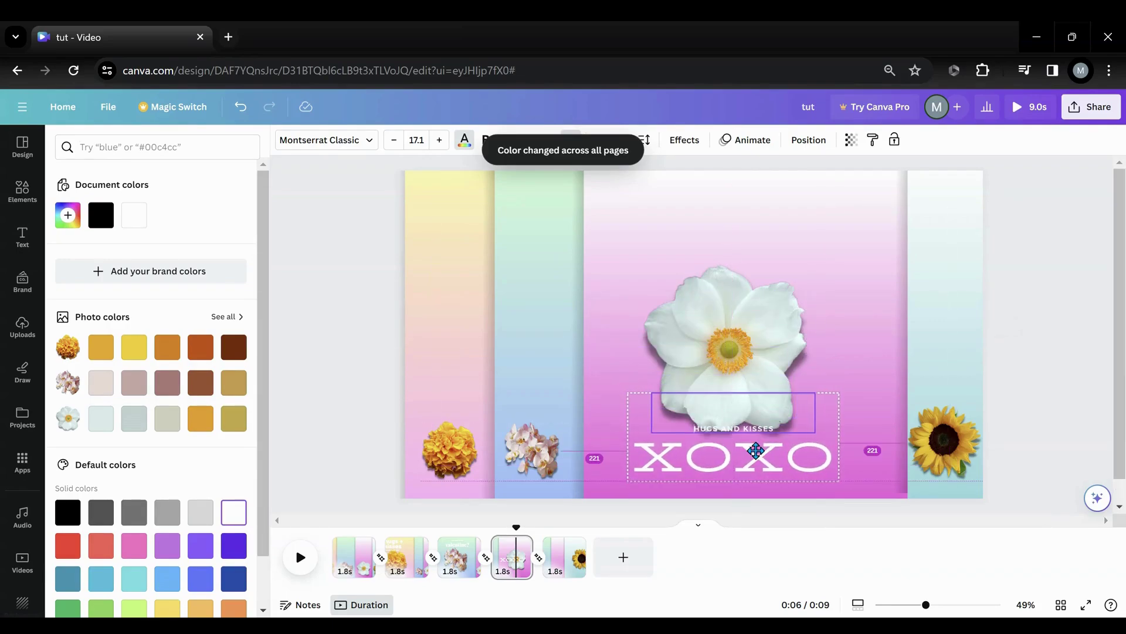
{"action": "left_click", "coordinate": [758, 338]}
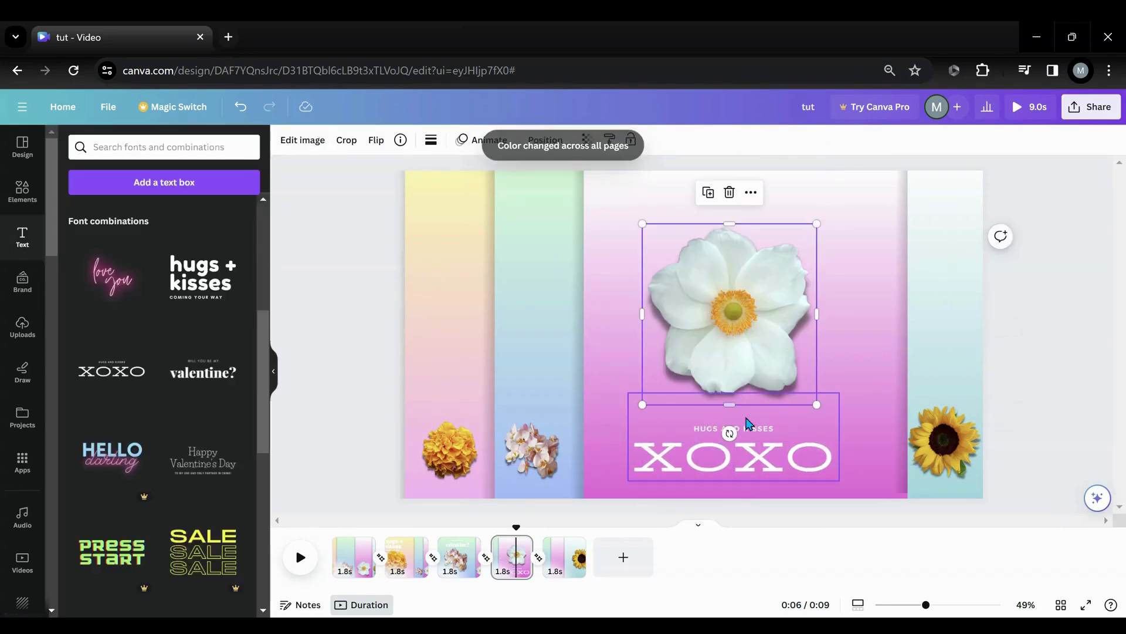
Copy the "XOXO" group from the fourth page to the third and move it down past the page's lower edge
{"action": "left_click", "coordinate": [755, 466]}
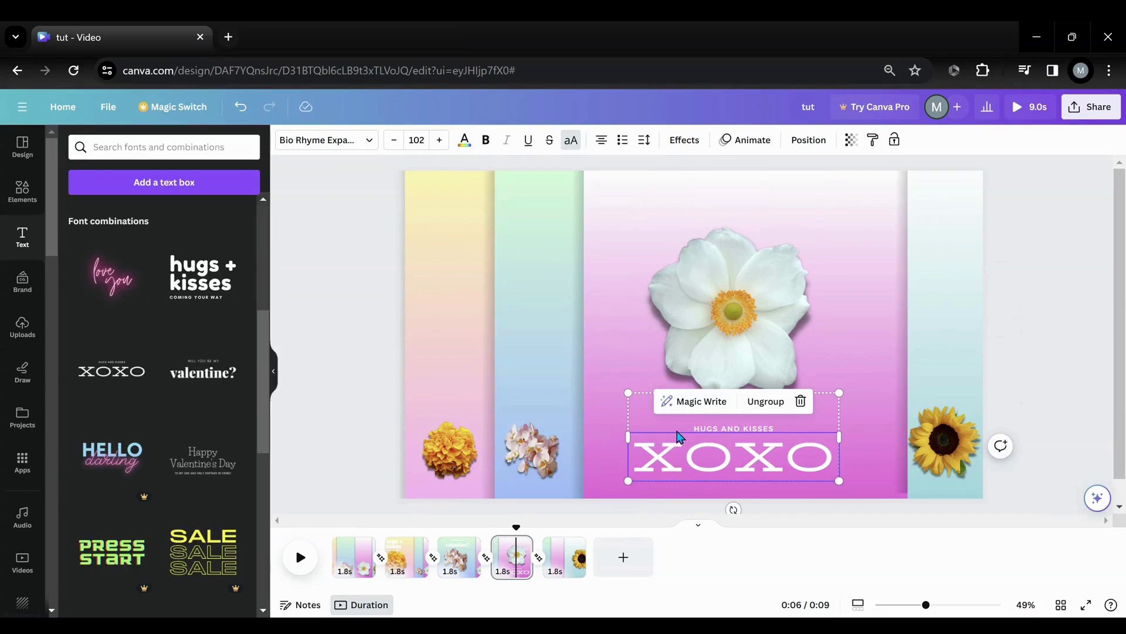
{"action": "left_click", "coordinate": [623, 357]}
{"action": "left_click", "coordinate": [713, 450]}
{"action": "left_click", "coordinate": [467, 563]}
{"action": "left_click", "coordinate": [717, 491]}
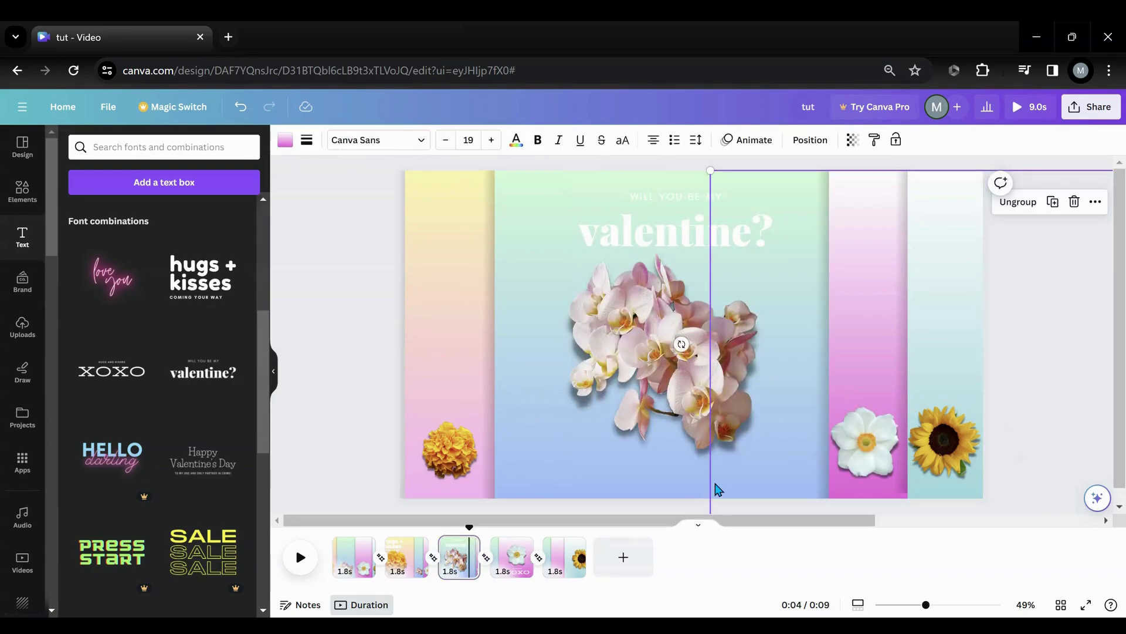
{"action": "key", "text": "ctrl+v"}
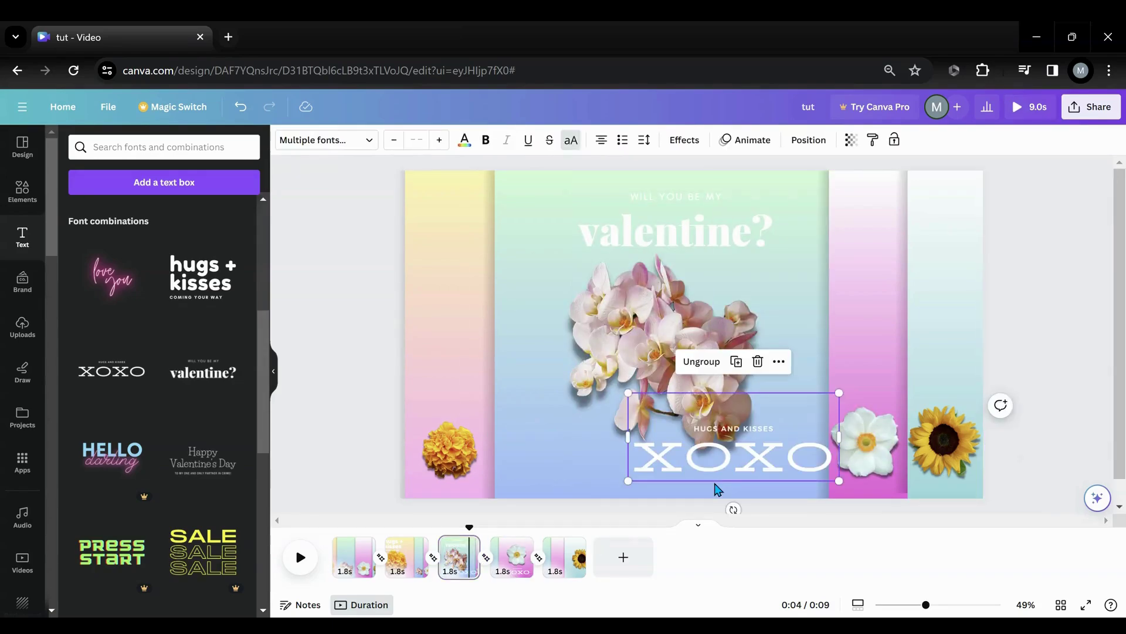
{"action": "left_click_drag", "start_coordinate": [743, 449], "coordinate": [744, 487]}
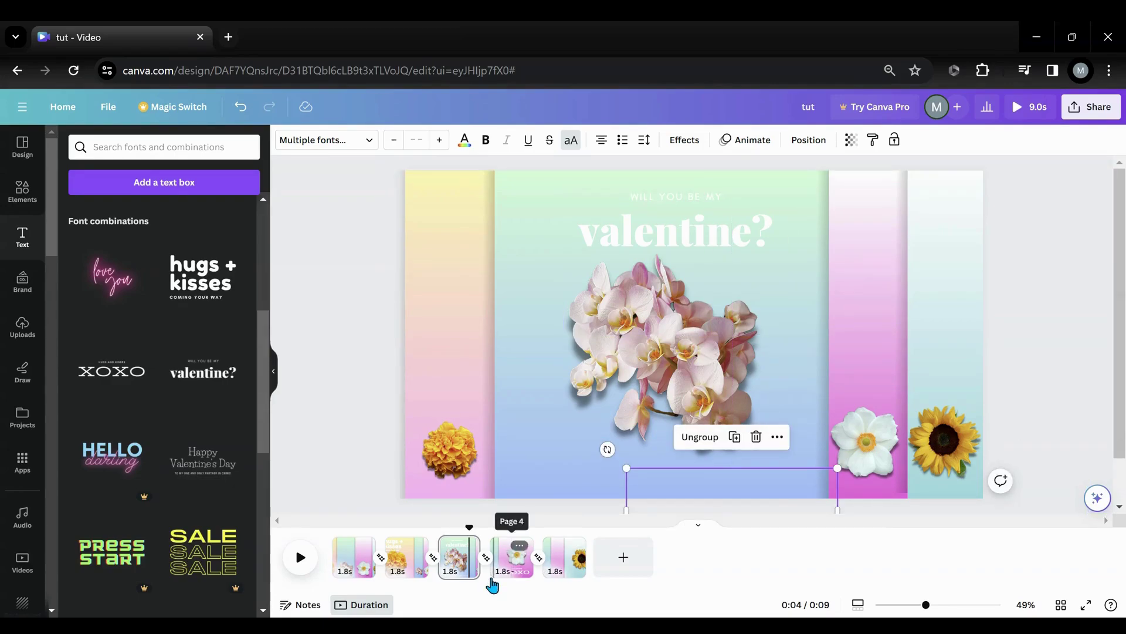
Play the video from the third page to preview the sliding text
{"action": "left_click", "coordinate": [457, 554]}
{"action": "left_click", "coordinate": [304, 572]}
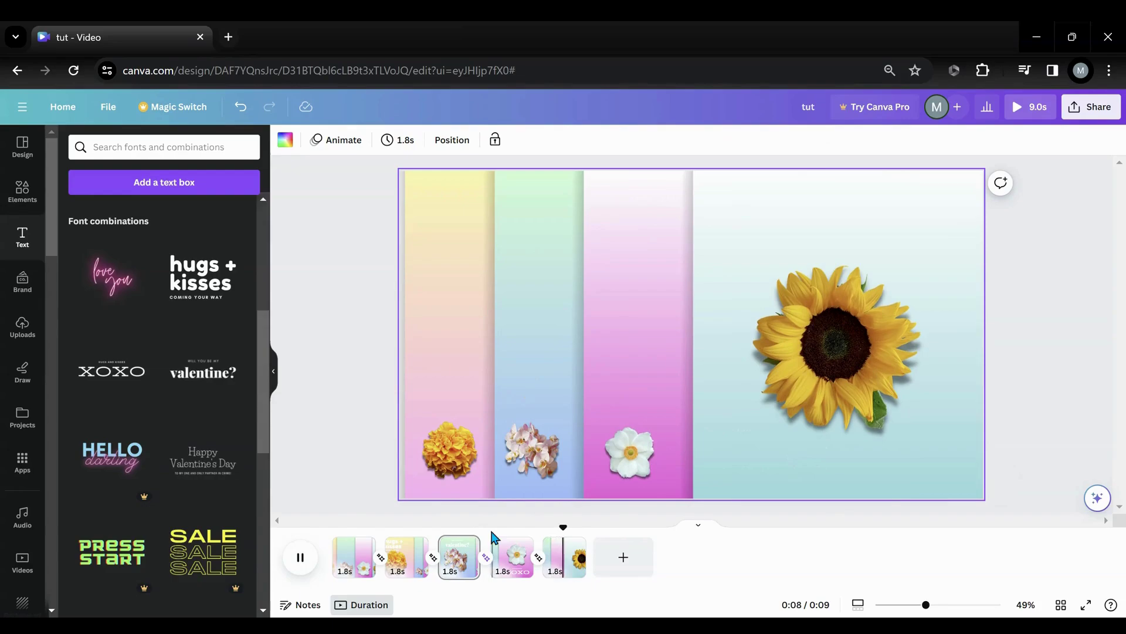
Add the "Happy Valentine's Day" font combination to the fifth page and colour it white
{"action": "left_click", "coordinate": [559, 551]}
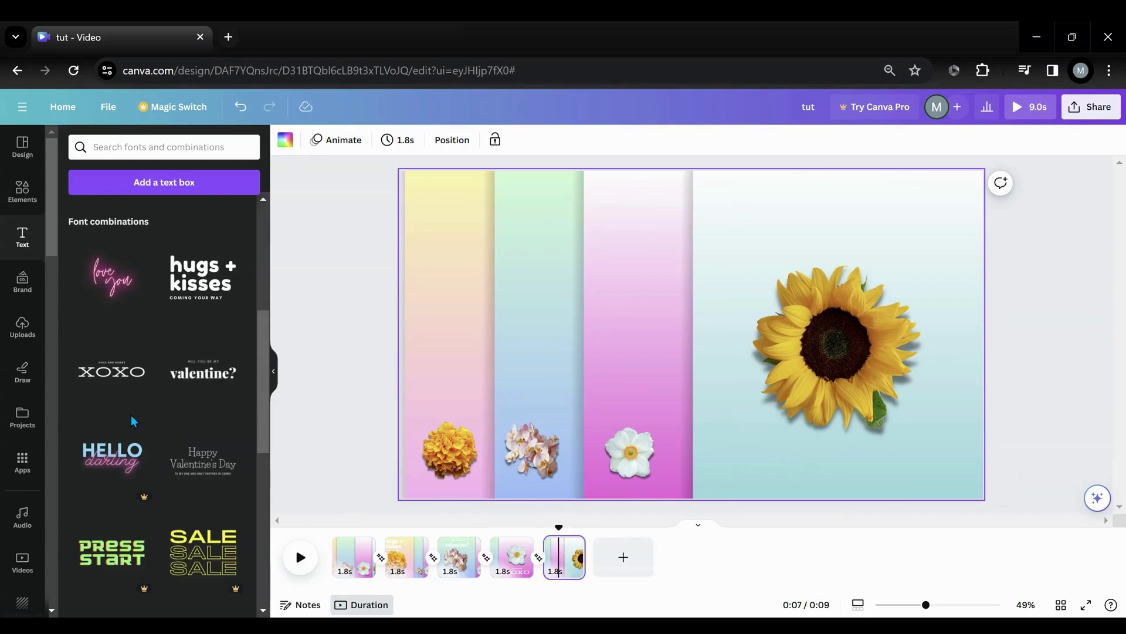
{"action": "scroll", "coordinate": [178, 495], "scroll_direction": "down", "scroll_amount": 2}
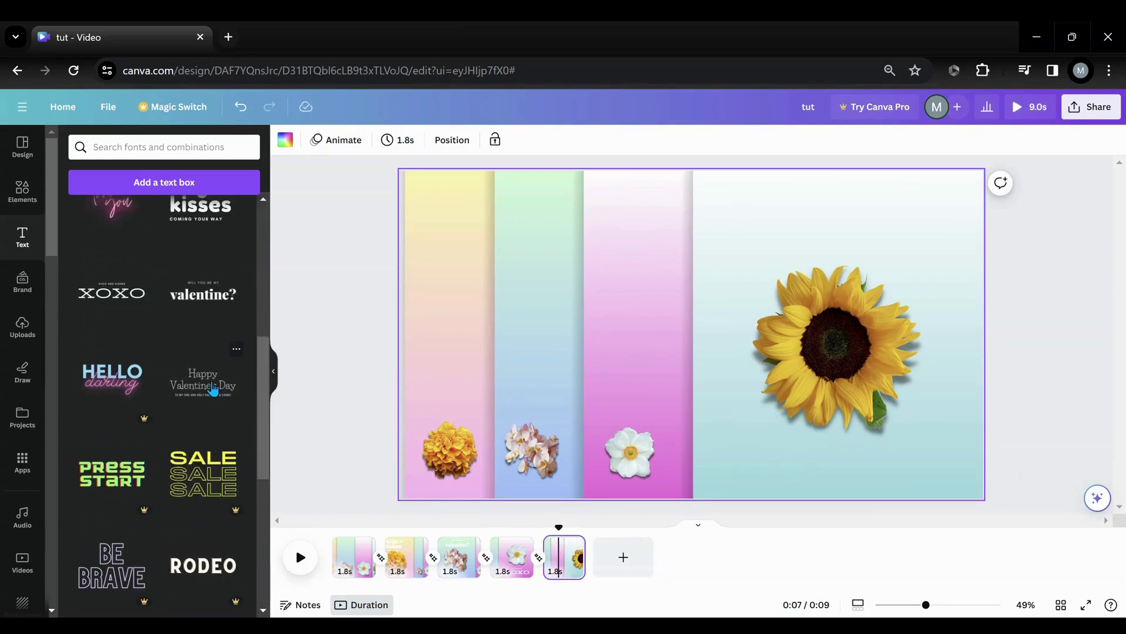
{"action": "left_click", "coordinate": [213, 391]}
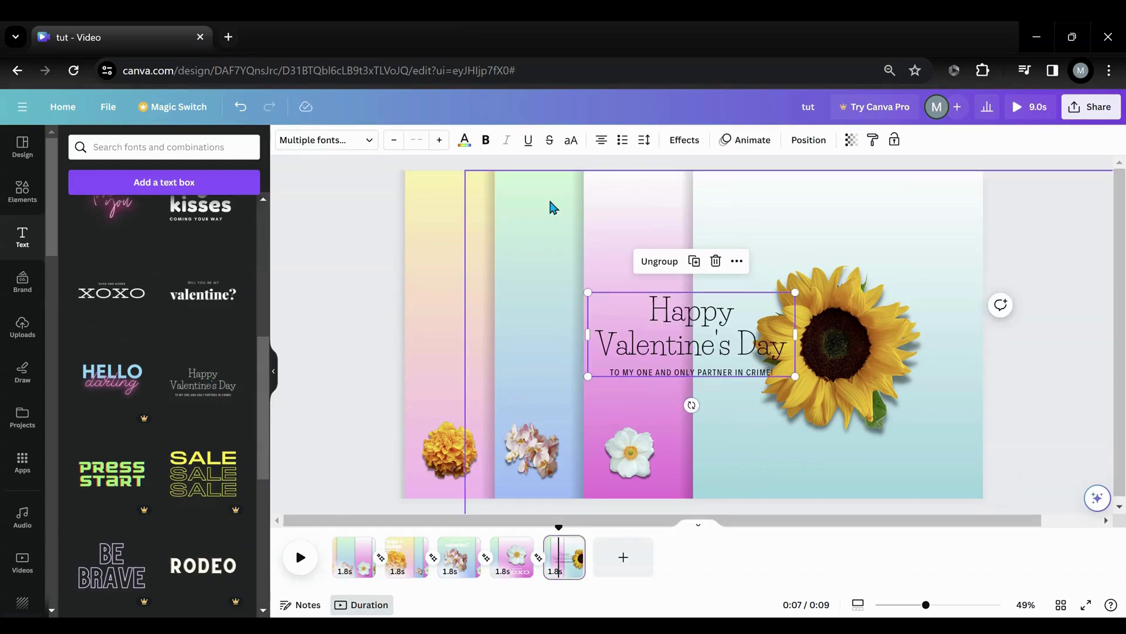
{"action": "left_click", "coordinate": [464, 140]}
{"action": "left_click", "coordinate": [232, 521]}
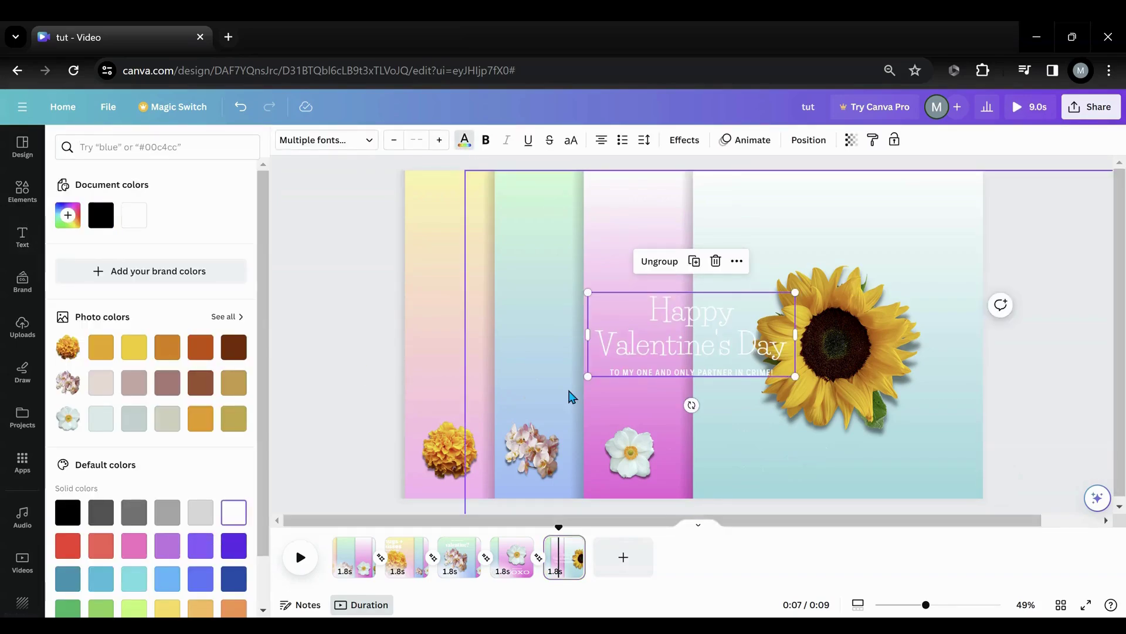
Place the "Happy Valentine's Day" group low on the light blue panel, then raise the sunflower above it and rotate it clockwise
{"action": "left_click_drag", "start_coordinate": [680, 342], "coordinate": [813, 446]}
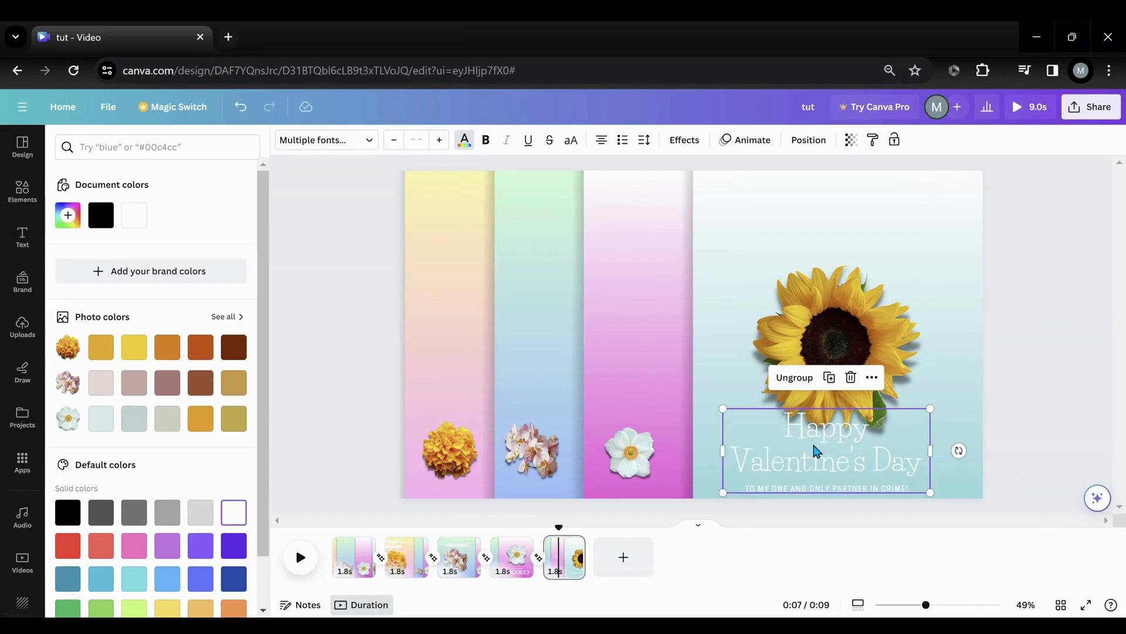
{"action": "left_click", "coordinate": [855, 275]}
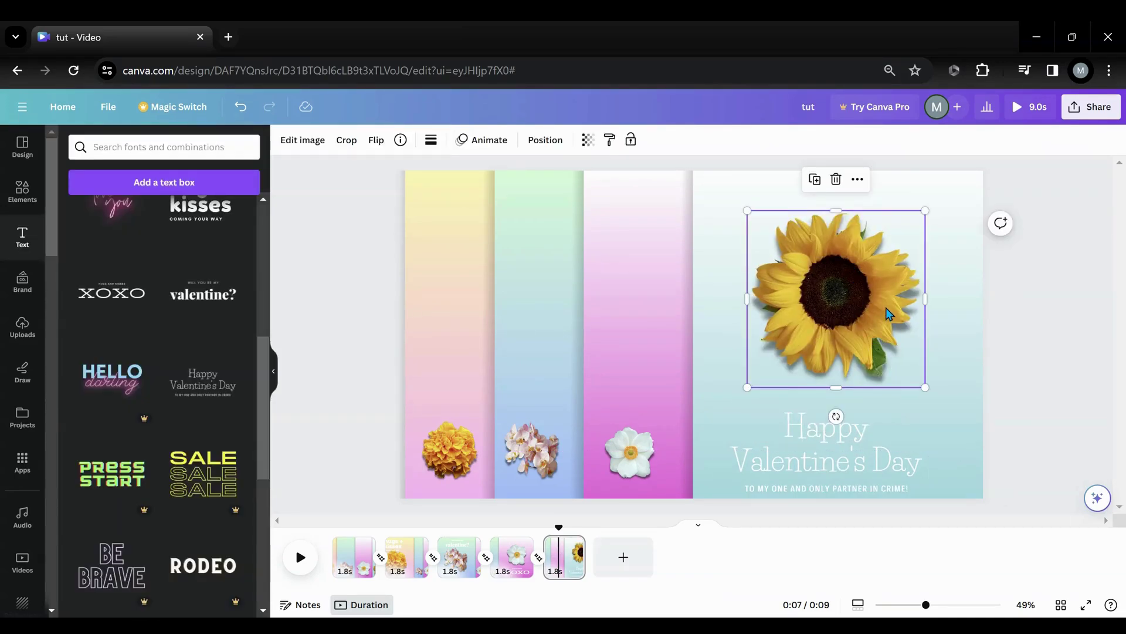
{"action": "left_click_drag", "start_coordinate": [836, 416], "coordinate": [758, 385]}
Insert two blank lines before the "Happy Valentine's Day" text
{"action": "left_click", "coordinate": [855, 463]}
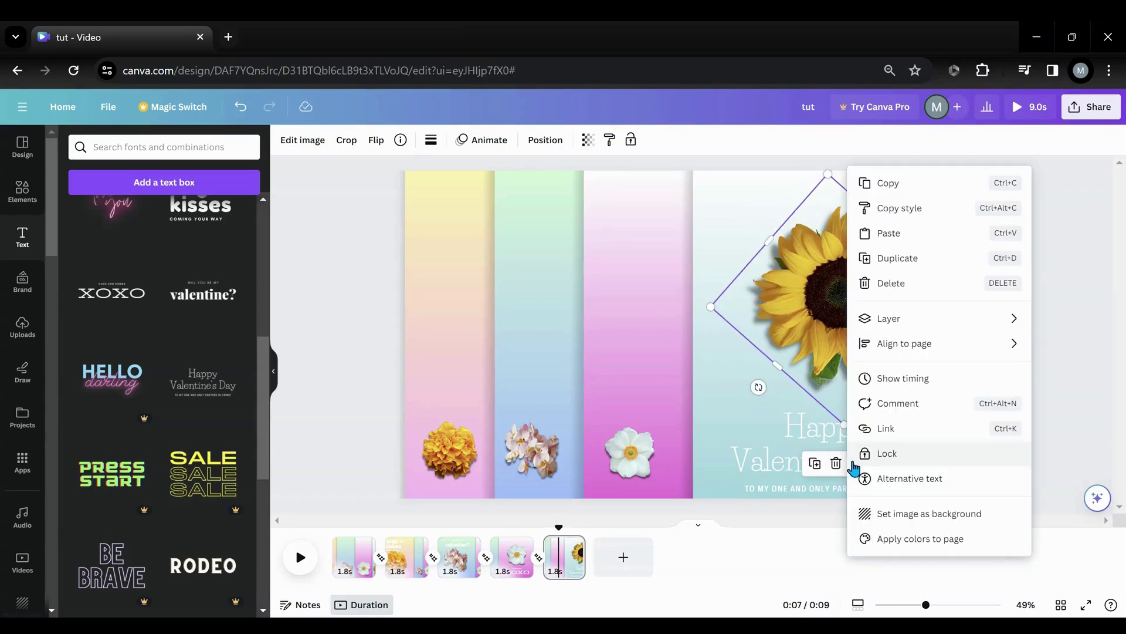
{"action": "left_click", "coordinate": [809, 466]}
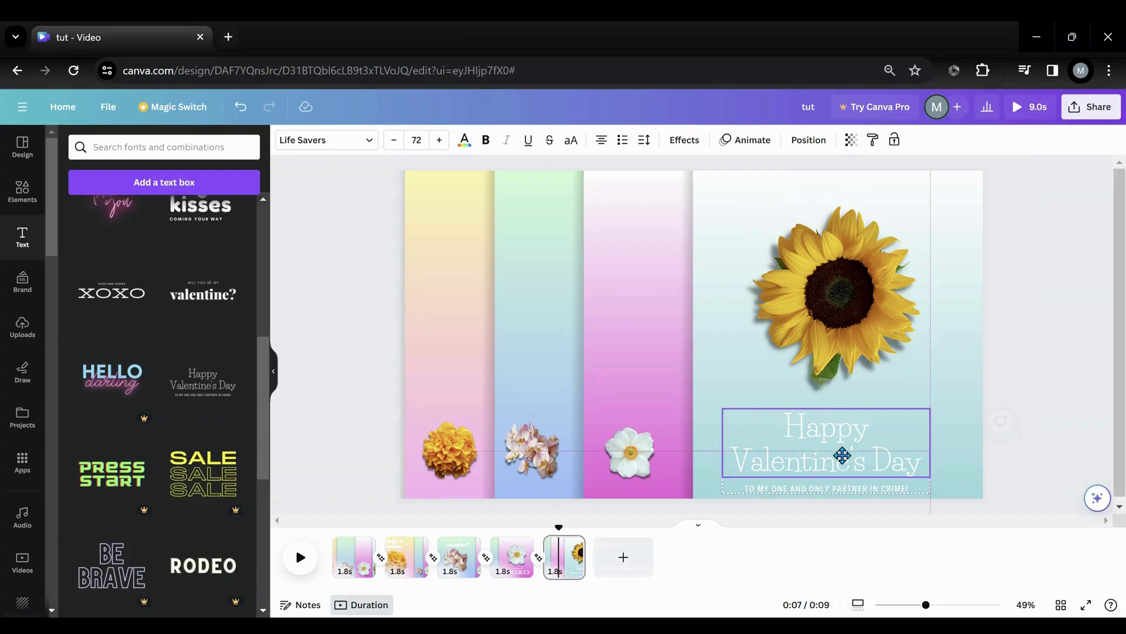
{"action": "double_click", "coordinate": [790, 418]}
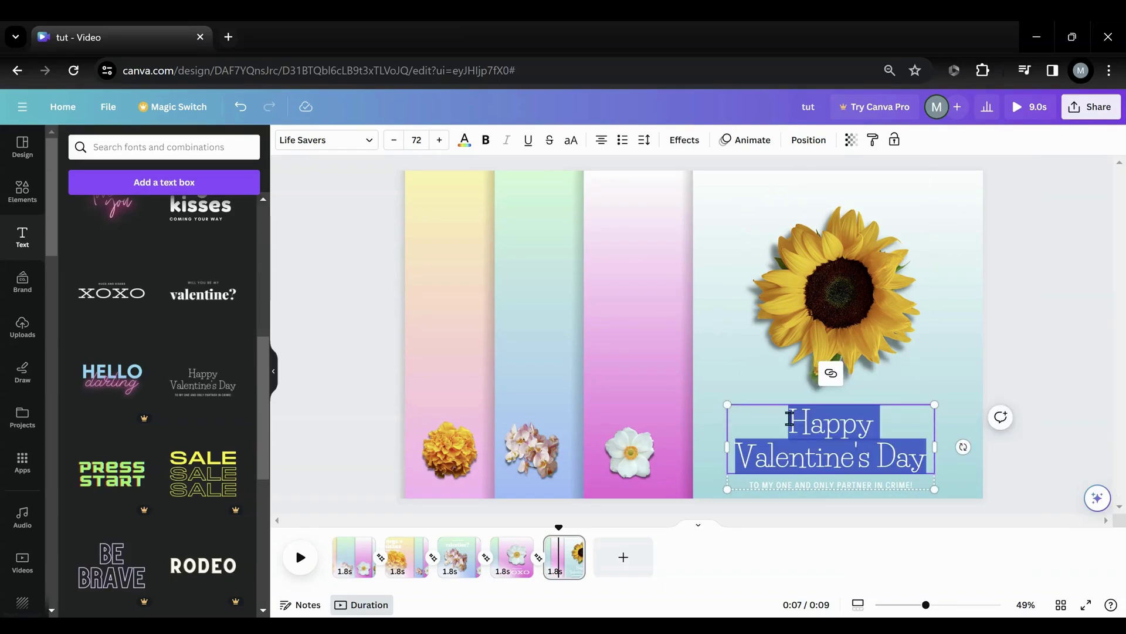
{"action": "left_click", "coordinate": [790, 417]}
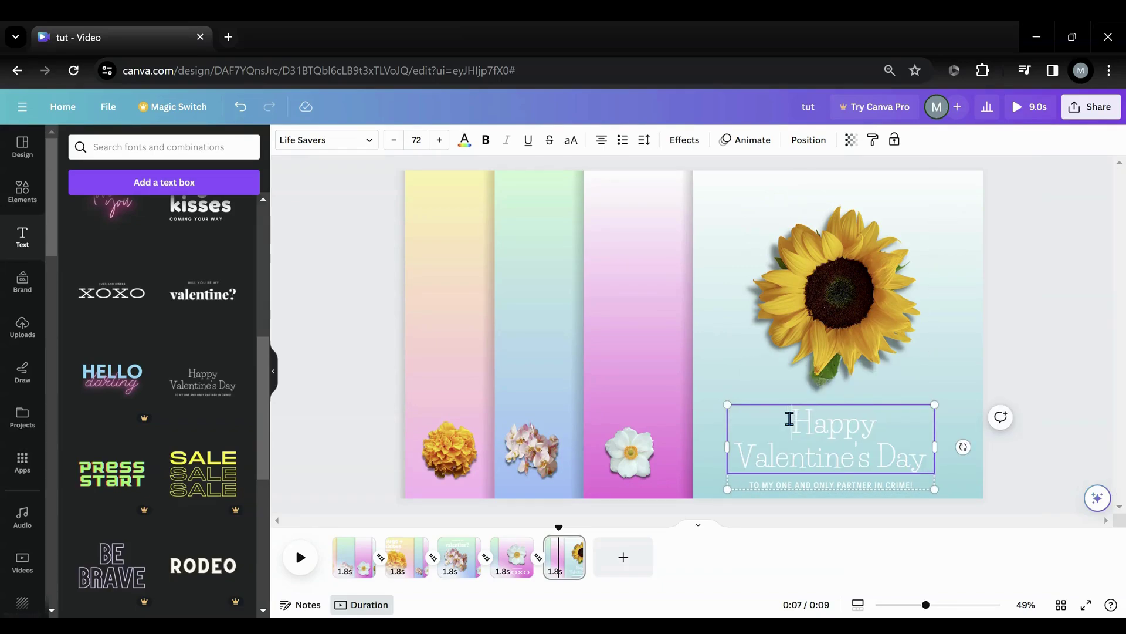
{"action": "key", "text": "Return"}
{"action": "key", "text": "Return"}
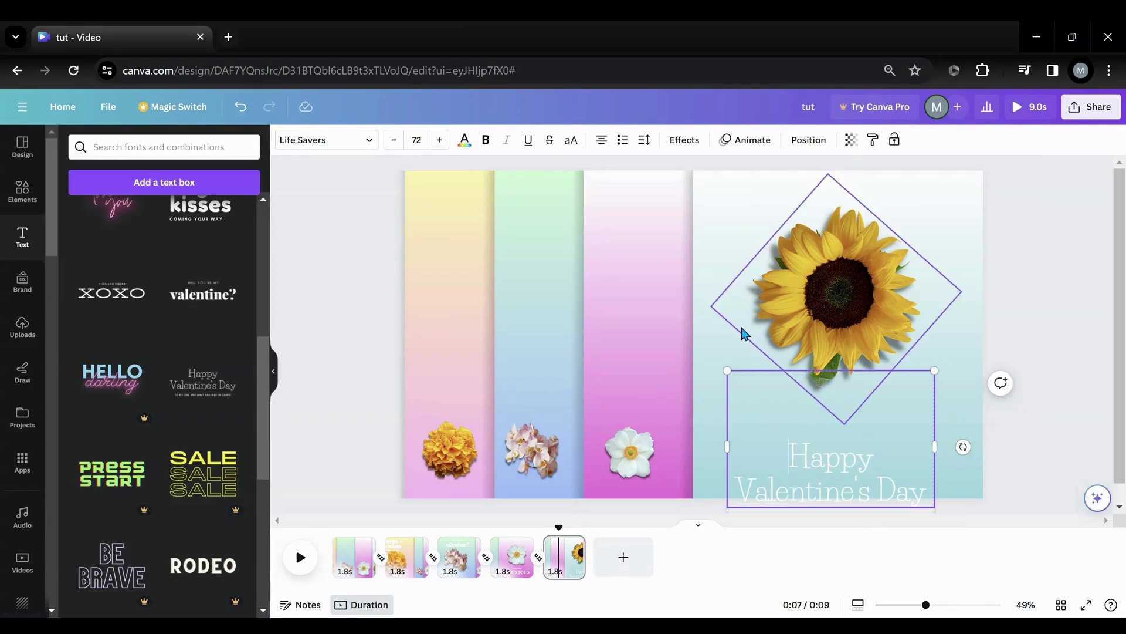
Undo the accidental move of the blue panel, and move the "Happy Valentine's Day" group up to just below the sunflower
{"action": "left_click", "coordinate": [717, 337]}
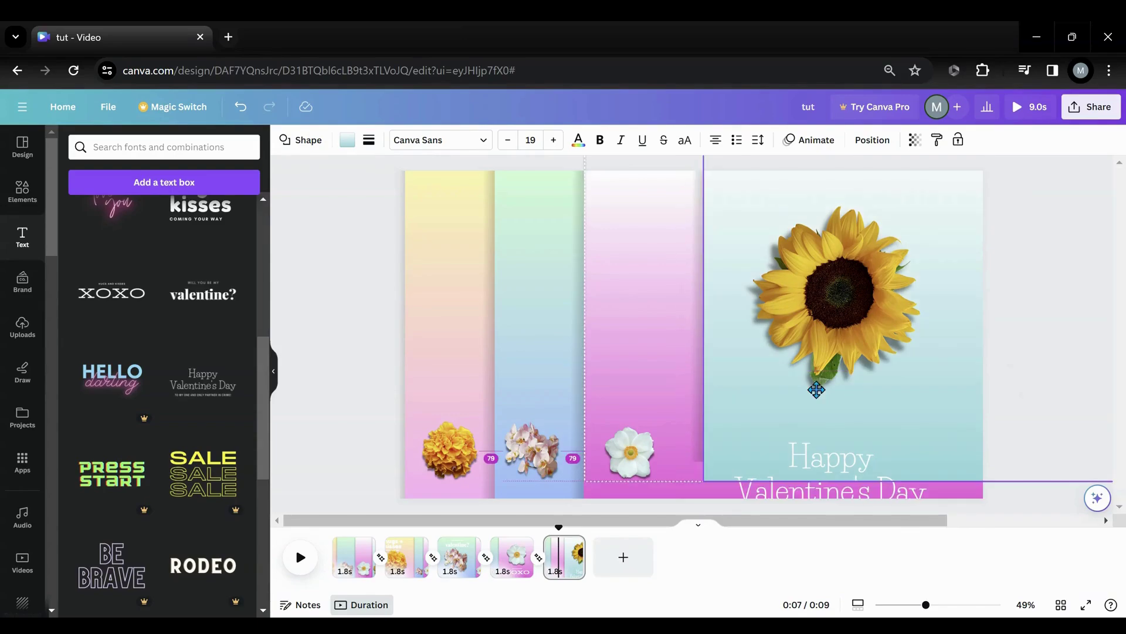
{"action": "left_click", "coordinate": [241, 107]}
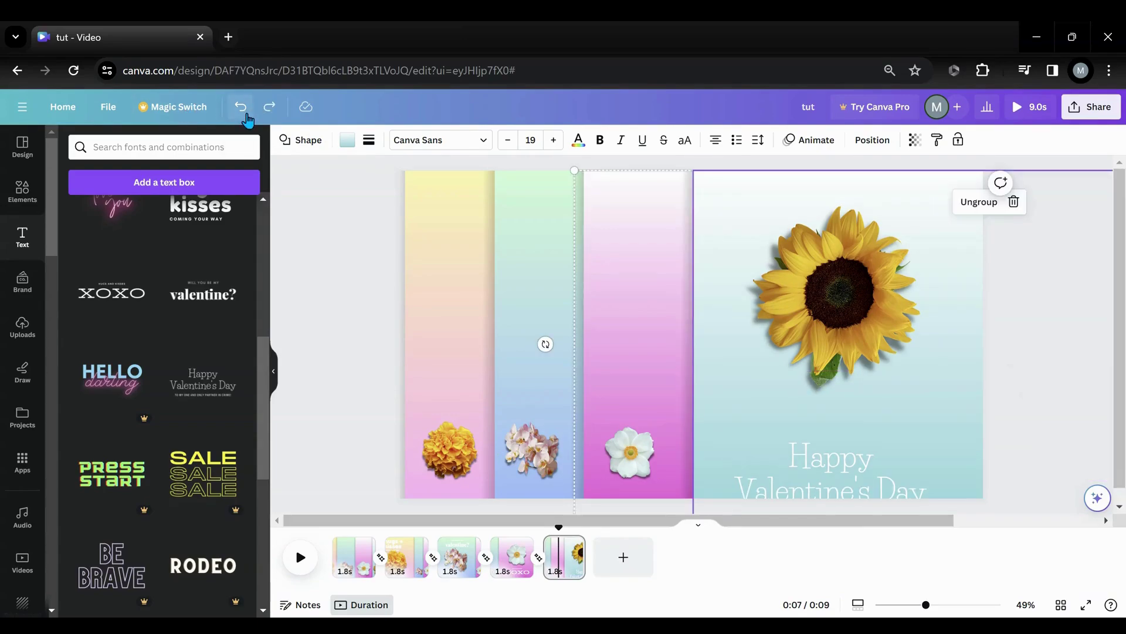
{"action": "left_click", "coordinate": [820, 476]}
{"action": "left_click_drag", "start_coordinate": [820, 475], "coordinate": [832, 430]}
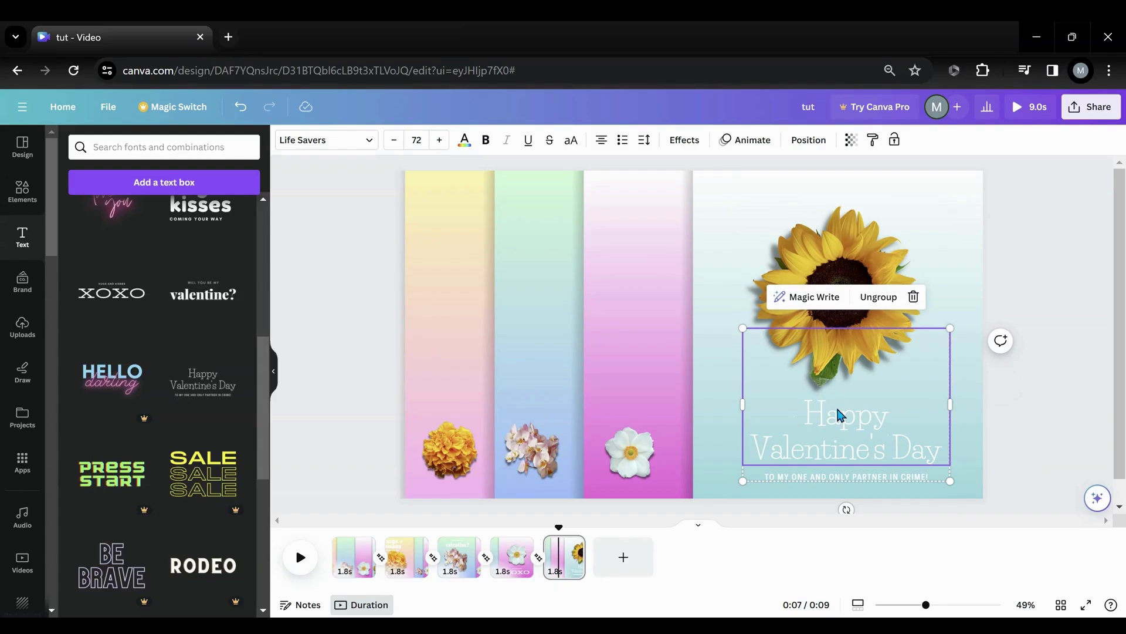
Copy the "Happy Valentine's Day" group from the fifth page to the fourth and move it down past the page's lower edge
{"action": "left_click", "coordinate": [748, 434]}
{"action": "left_click", "coordinate": [830, 443]}
{"action": "left_click", "coordinate": [830, 443]}
{"action": "left_click", "coordinate": [505, 572]}
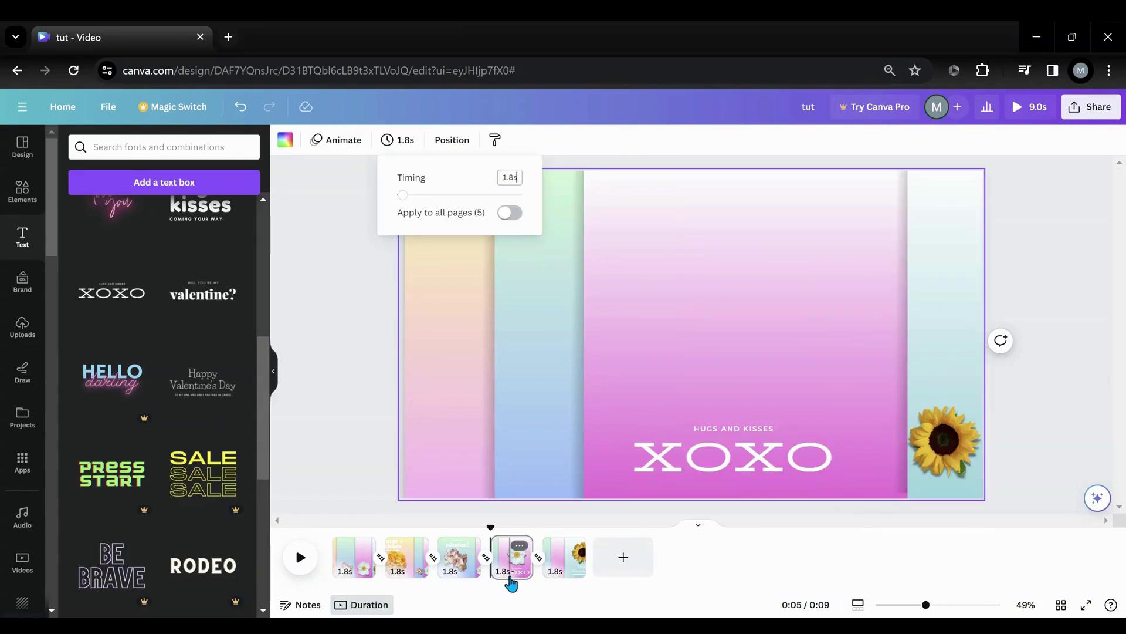
{"action": "left_click", "coordinate": [732, 483]}
{"action": "key", "text": "ctrl+v"}
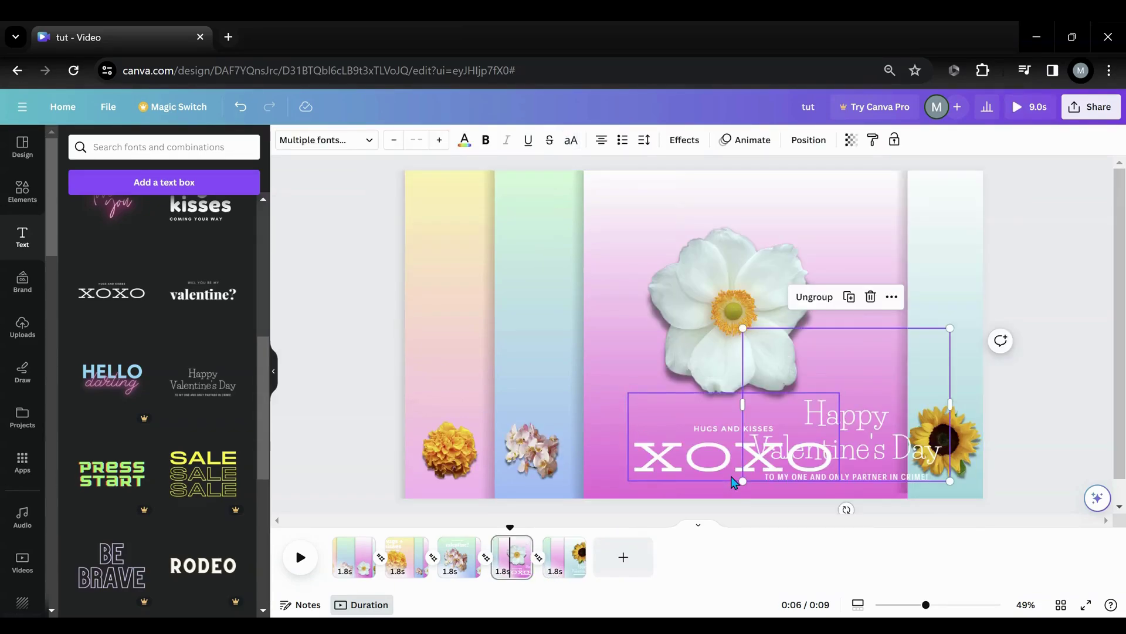
{"action": "left_click_drag", "start_coordinate": [850, 357], "coordinate": [849, 459]}
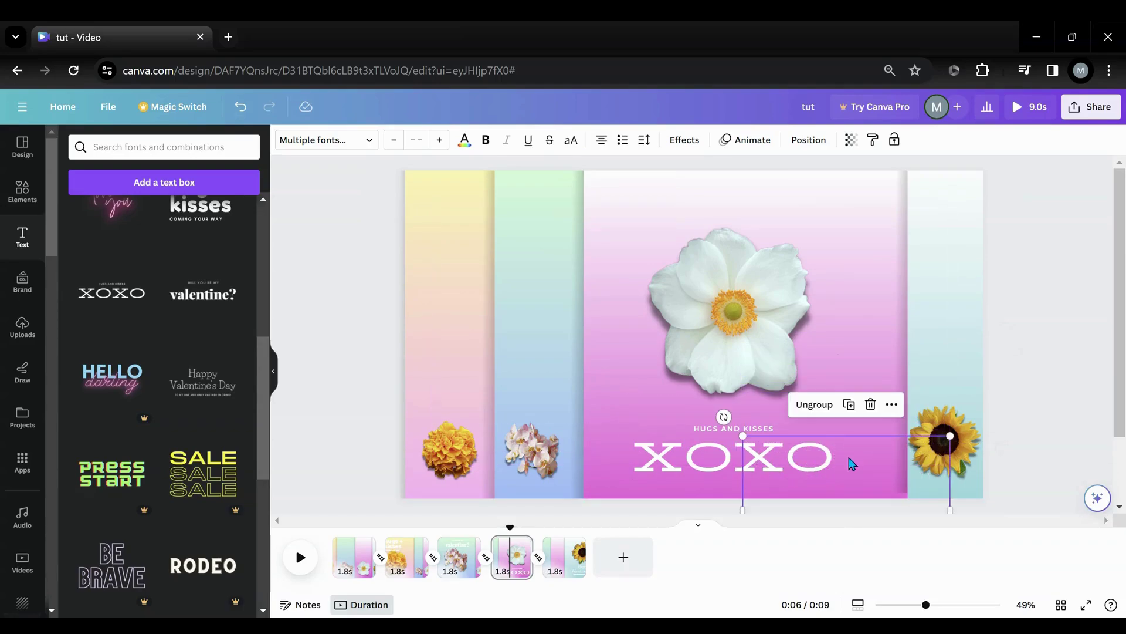
Play the video from the first page to review all five pages and their transitions
{"action": "left_click", "coordinate": [334, 563]}
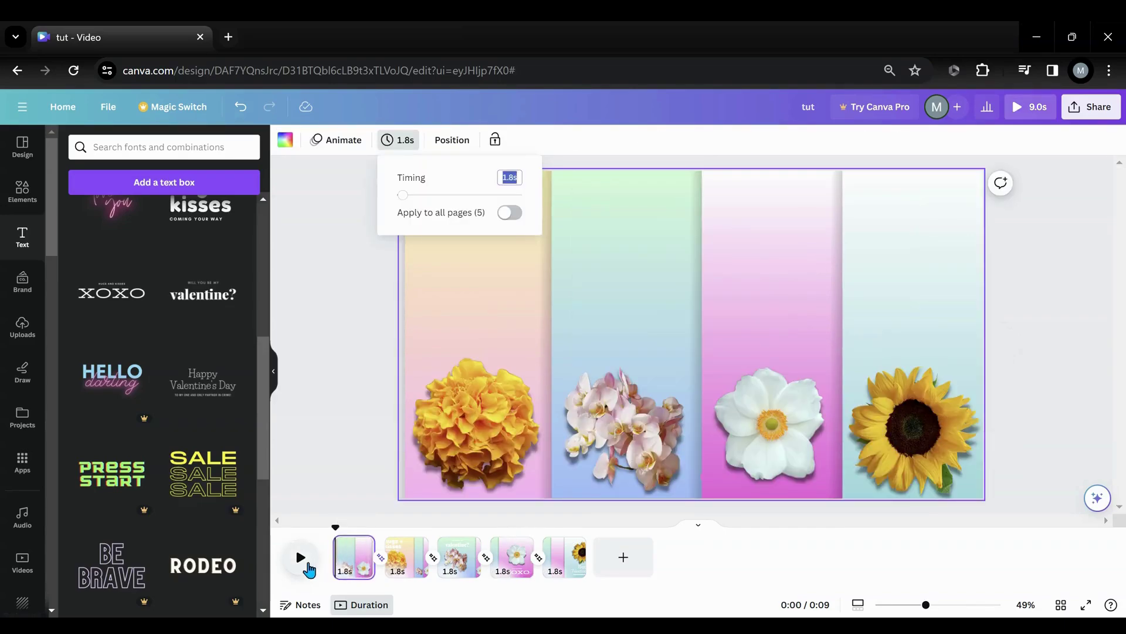
{"action": "left_click", "coordinate": [308, 565]}
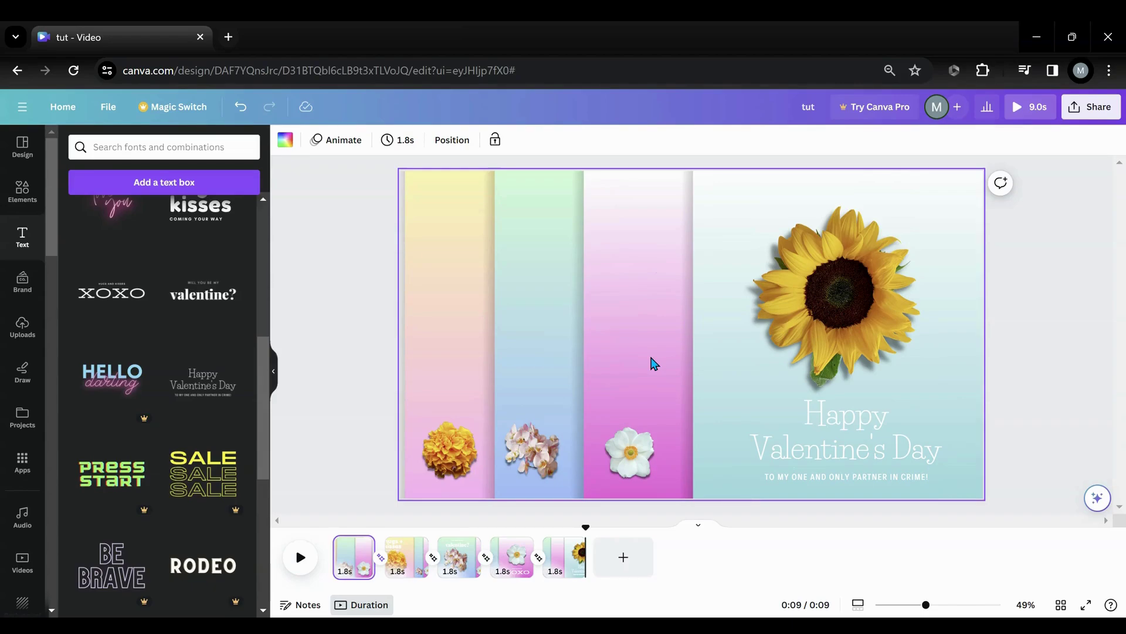
Rotate the large orchid on the third page counterclockwise below the "valentine?" text, and preview the transition from the second page
{"action": "left_click", "coordinate": [453, 556]}
{"action": "left_click", "coordinate": [708, 369]}
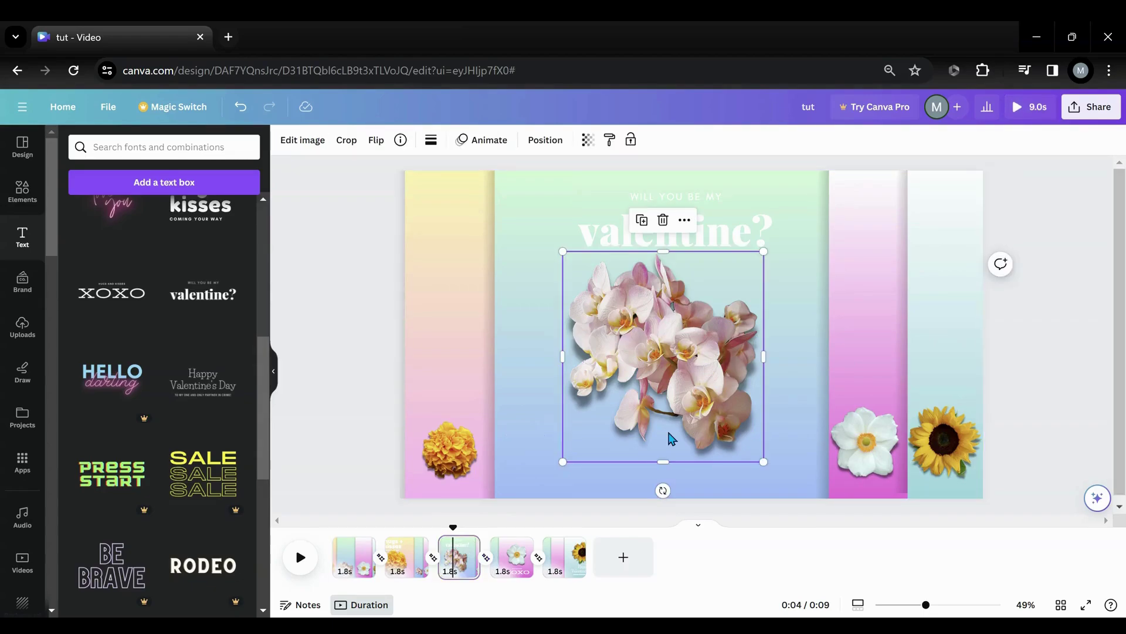
{"action": "left_click_drag", "start_coordinate": [663, 490], "coordinate": [764, 442]}
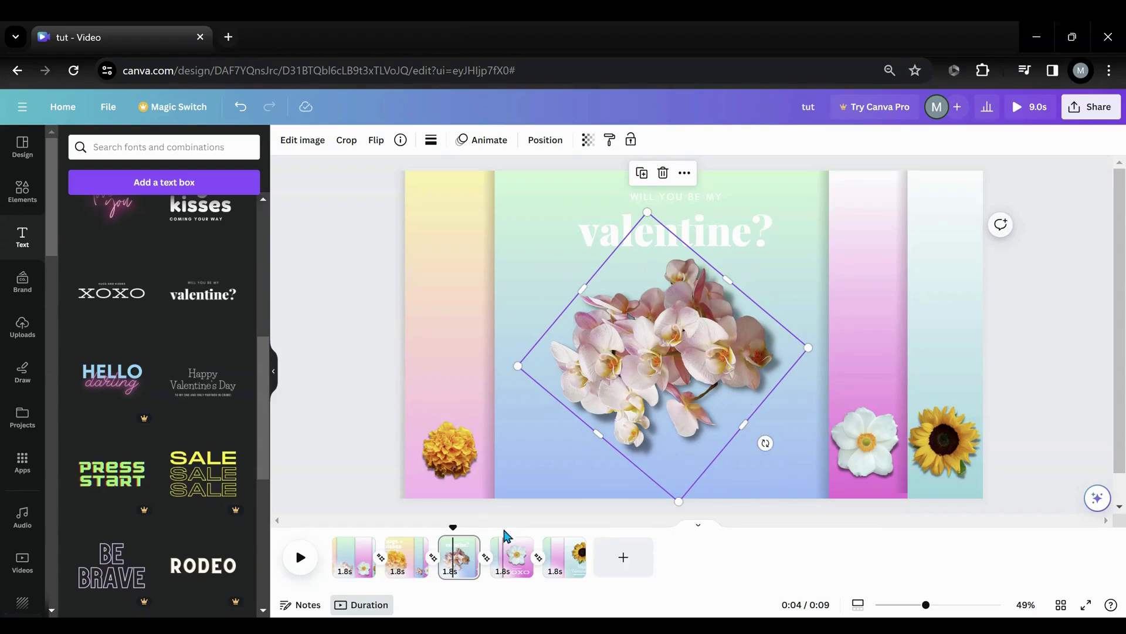
{"action": "left_click", "coordinate": [387, 574]}
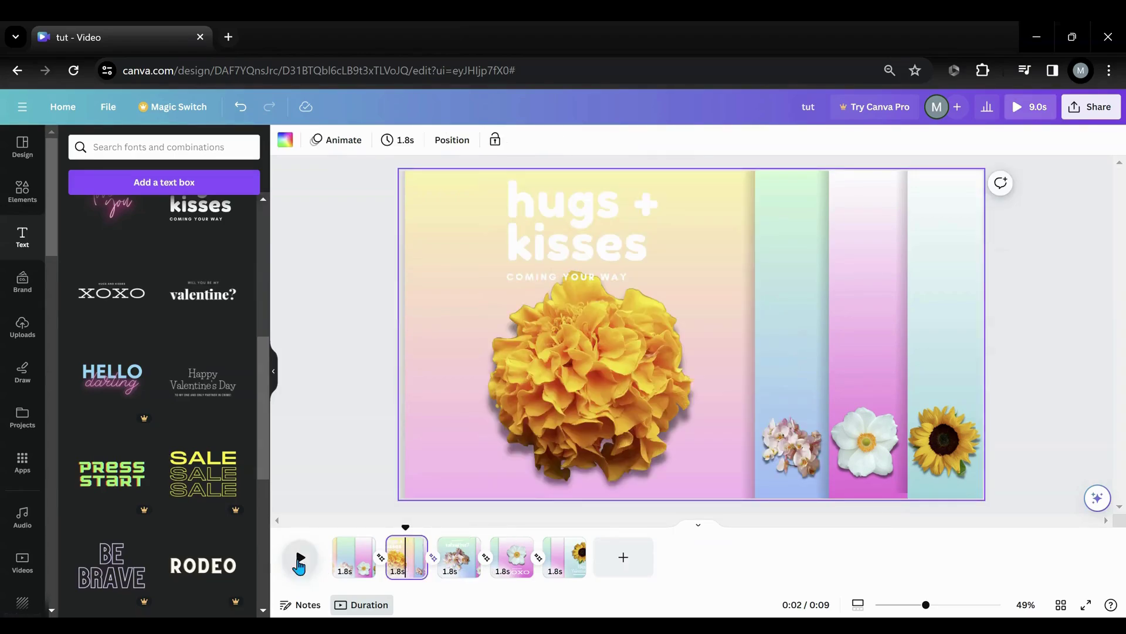
{"action": "left_click", "coordinate": [300, 561]}
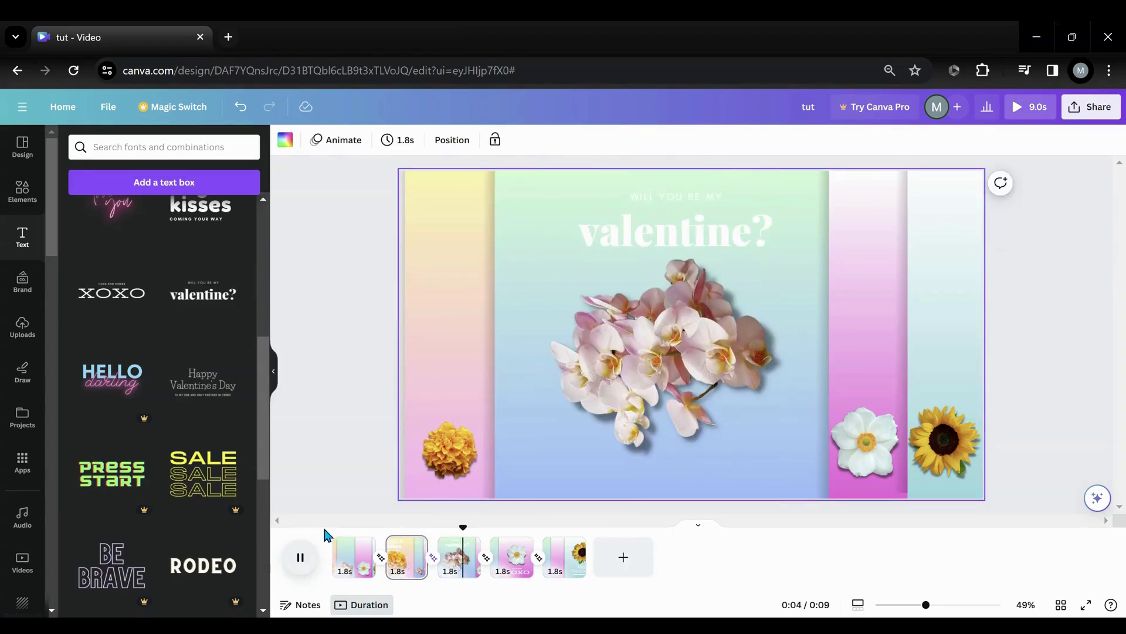
Rotate the large white flower on the fourth page clockwise above the "XOXO" text, and preview the transition from the third page
{"action": "left_click", "coordinate": [512, 557]}
{"action": "left_click", "coordinate": [738, 376]}
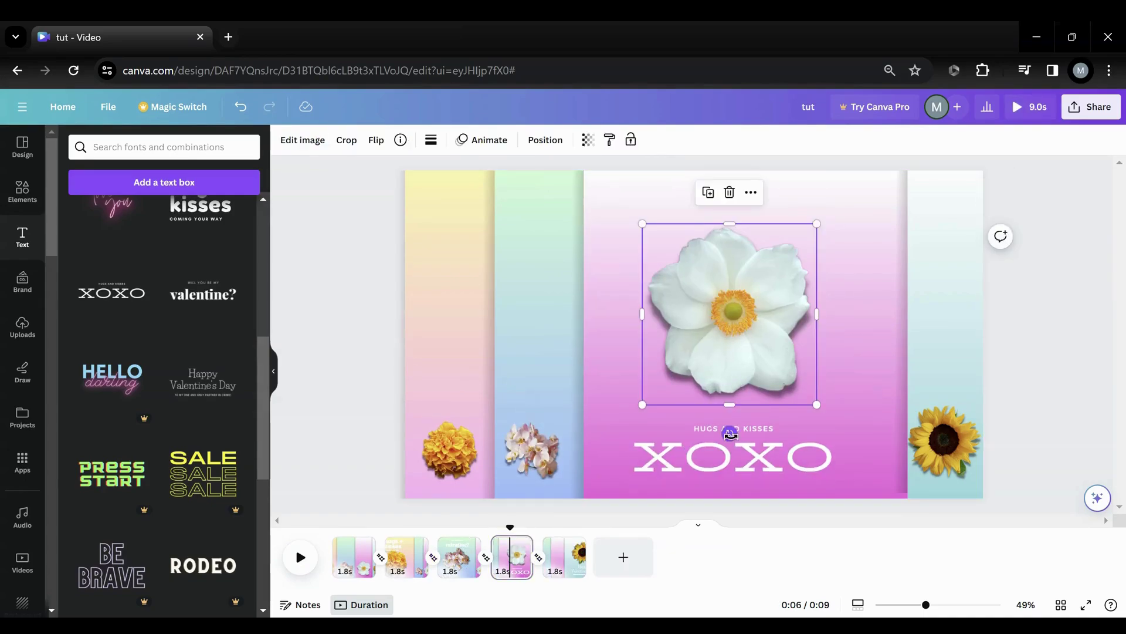
{"action": "left_click_drag", "start_coordinate": [729, 433], "coordinate": [679, 411]}
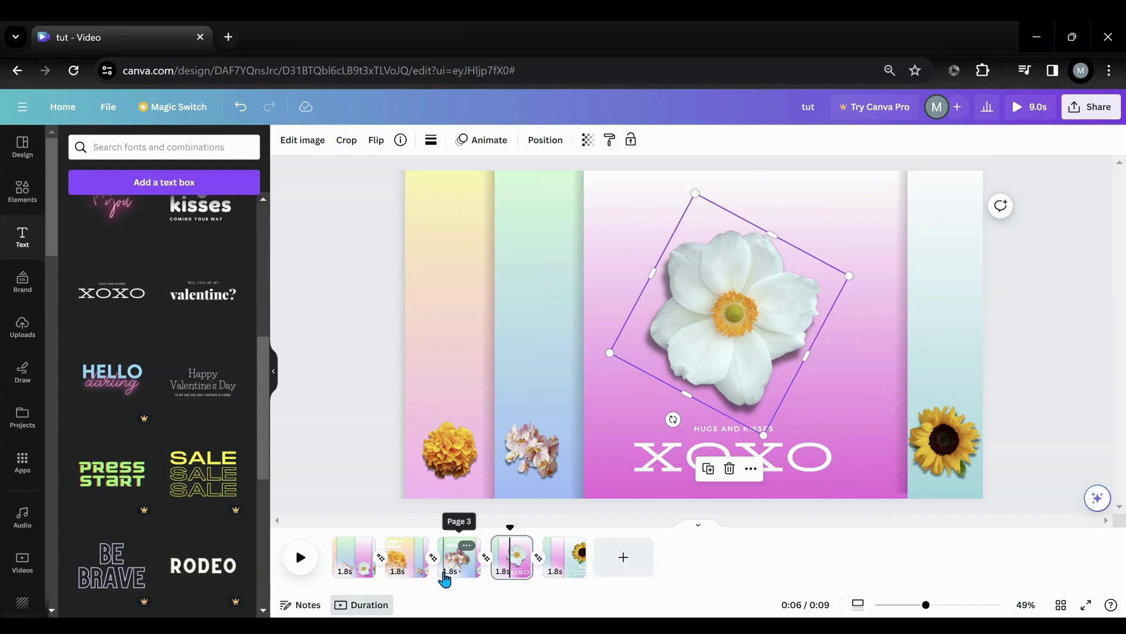
{"action": "left_click", "coordinate": [450, 571]}
{"action": "left_click", "coordinate": [301, 557]}
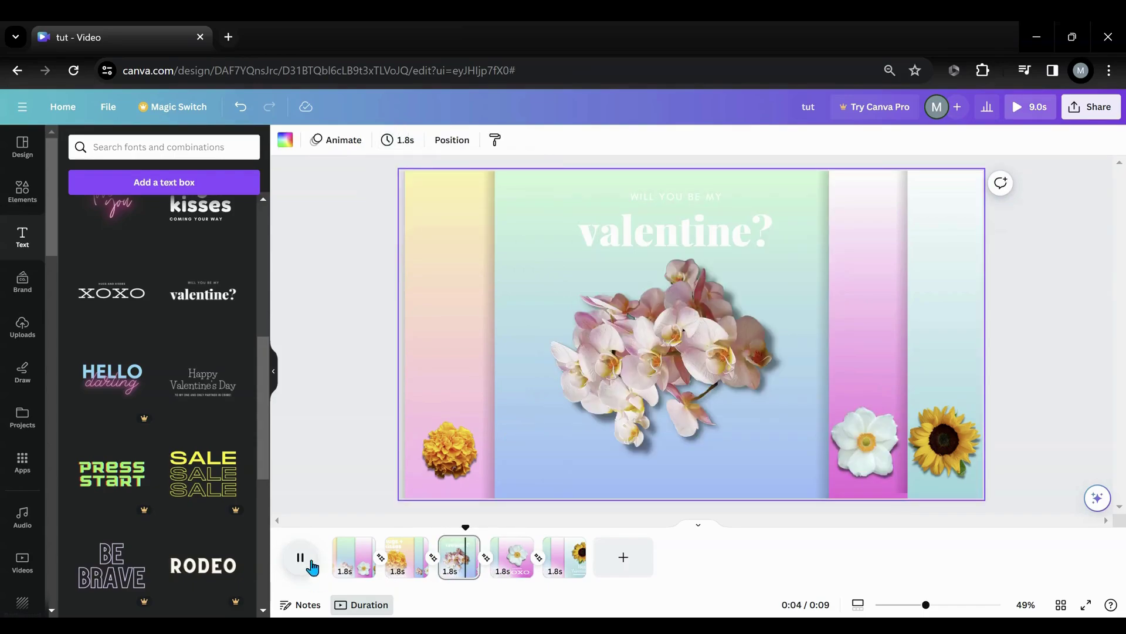